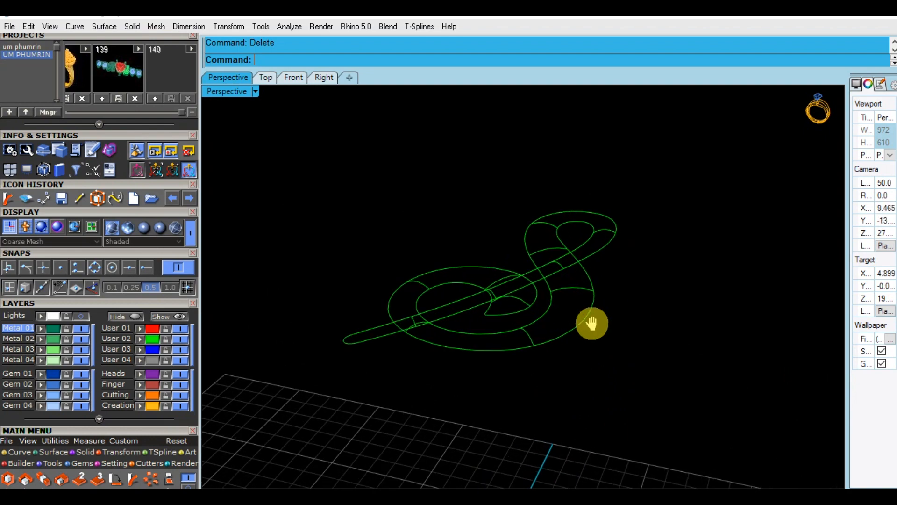
Examine the overlapping swirl curves and their cross-section arcs from several angles, checking individual curves along the loops
{"action": "left_click", "coordinate": [534, 351]}
{"action": "right_click_drag", "start_coordinate": [622, 358], "coordinate": [600, 376]}
{"action": "left_click", "coordinate": [598, 374]}
{"action": "scroll", "coordinate": [540, 295], "scroll_direction": "up", "scroll_amount": 4}
{"action": "left_click", "coordinate": [546, 283]}
{"action": "right_click_drag", "start_coordinate": [562, 339], "coordinate": [553, 288]}
{"action": "left_click", "coordinate": [692, 344]}
{"action": "right_click_drag", "start_coordinate": [693, 343], "coordinate": [745, 260]}
{"action": "left_click", "coordinate": [707, 289]}
{"action": "left_click", "coordinate": [672, 285]}
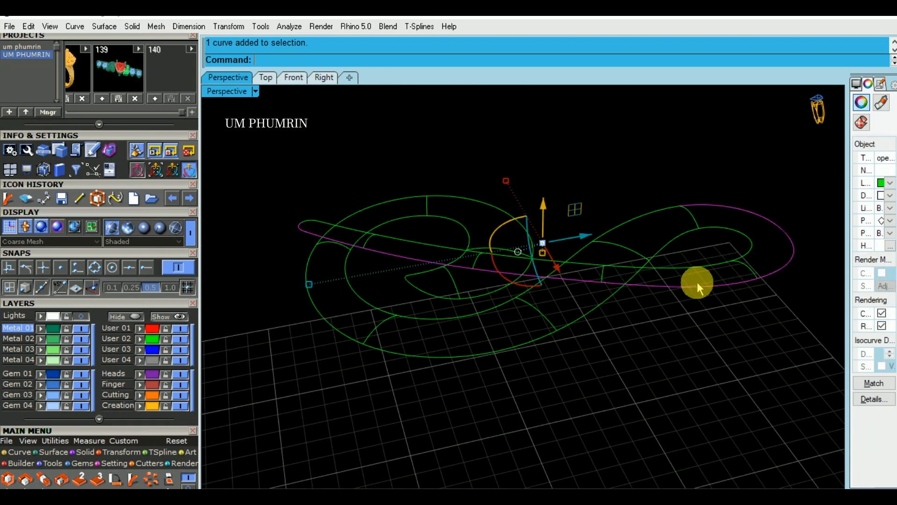
{"action": "left_click", "coordinate": [742, 265]}
{"action": "left_click", "coordinate": [693, 242]}
{"action": "scroll", "coordinate": [687, 215], "scroll_direction": "up", "scroll_amount": 2}
{"action": "left_click", "coordinate": [689, 212]}
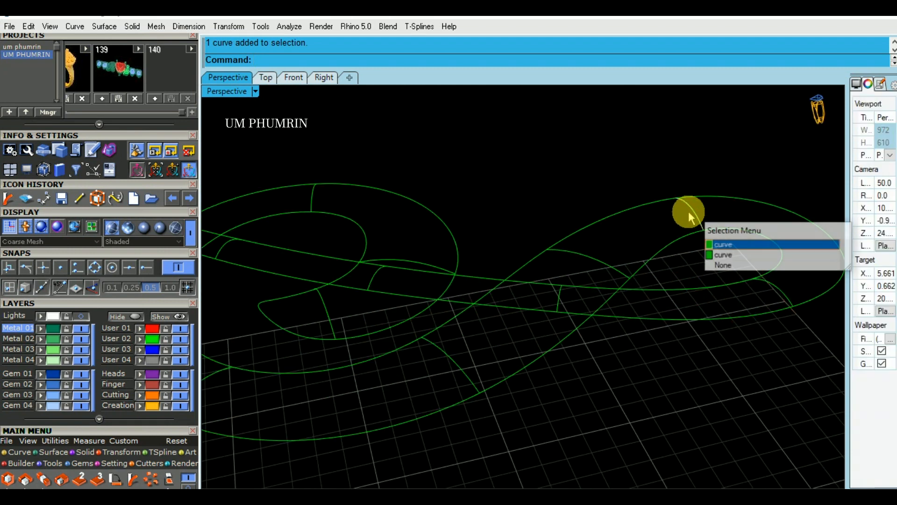
Select the large swirl's two edge rails with all its cross-section arcs and try to build a network surface
{"action": "left_click", "coordinate": [691, 212]}
{"action": "right_click_drag", "start_coordinate": [690, 211], "coordinate": [675, 250]}
{"action": "scroll", "coordinate": [711, 239], "scroll_direction": "up", "scroll_amount": 4}
{"action": "right_click_drag", "start_coordinate": [762, 228], "coordinate": [667, 240], "text": "shift"}
{"action": "scroll", "coordinate": [666, 239], "scroll_direction": "up", "scroll_amount": 6}
{"action": "right_click_drag", "start_coordinate": [666, 206], "coordinate": [625, 294]}
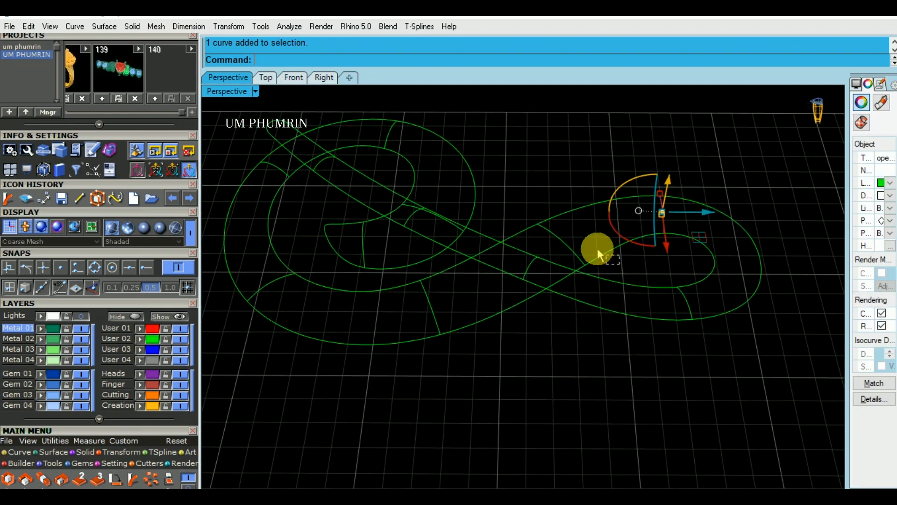
{"action": "left_click_drag", "start_coordinate": [560, 187], "coordinate": [559, 187], "text": "shift"}
{"action": "right_click_drag", "start_coordinate": [577, 243], "coordinate": [613, 253], "text": "shift"}
{"action": "left_click", "coordinate": [463, 303], "text": "shift"}
{"action": "right_click_drag", "start_coordinate": [313, 308], "coordinate": [341, 335], "text": "shift"}
{"action": "left_click", "coordinate": [332, 321], "text": "shift"}
{"action": "left_click", "coordinate": [431, 283], "text": "shift"}
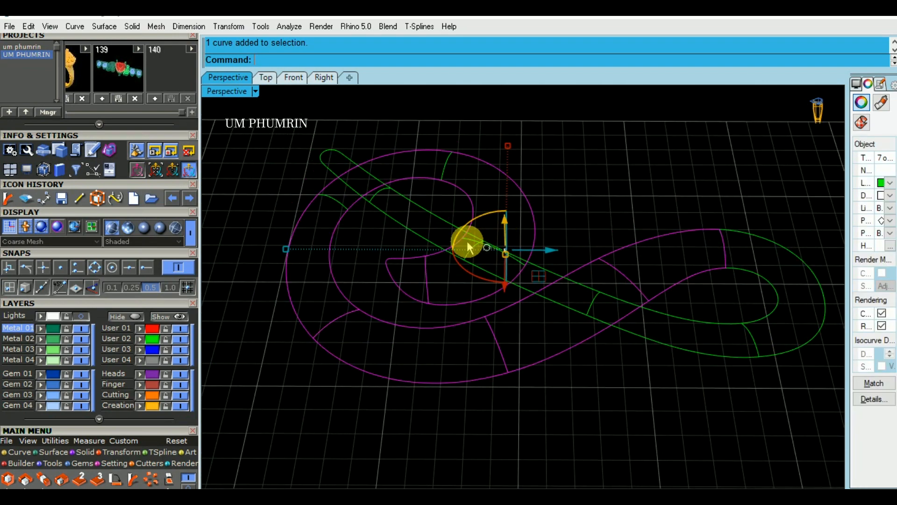
{"action": "left_click", "coordinate": [445, 167], "text": "shift"}
{"action": "left_click", "coordinate": [348, 213], "text": "shift"}
{"action": "right_click_drag", "start_coordinate": [432, 271], "coordinate": [457, 256]}
{"action": "type", "text": "Cn"}
{"action": "key", "text": "Return"}
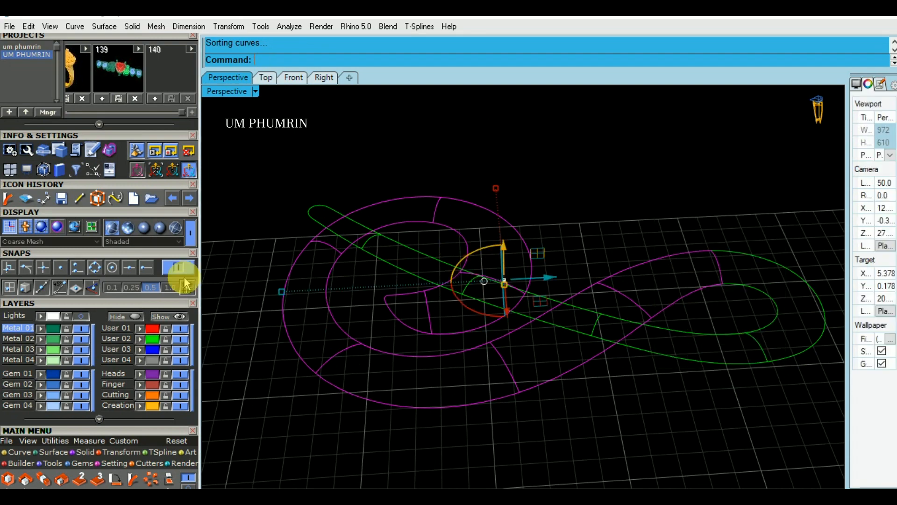
Create a curve-network surface over the selected swirl curves with 0.01 tolerances and Position edge matching, and delete those curves
{"action": "left_click_drag", "start_coordinate": [143, 305], "coordinate": [159, 125]}
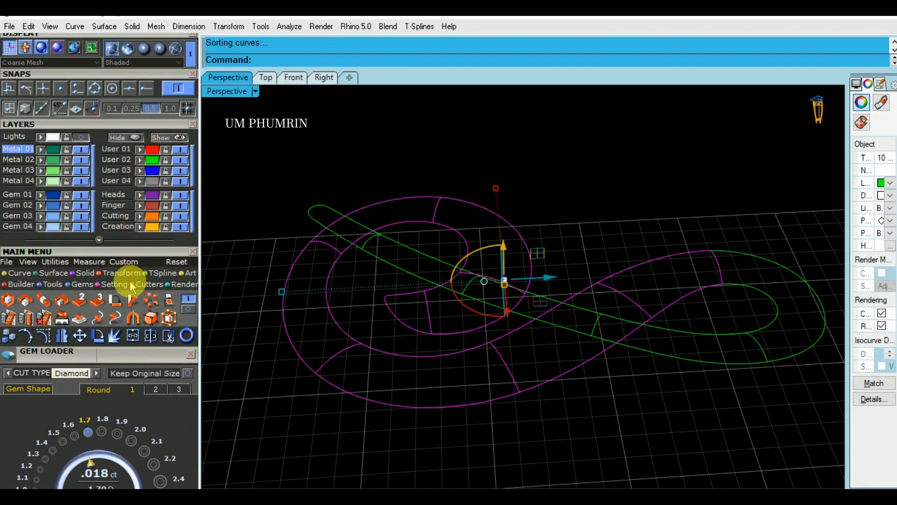
{"action": "left_click", "coordinate": [60, 275]}
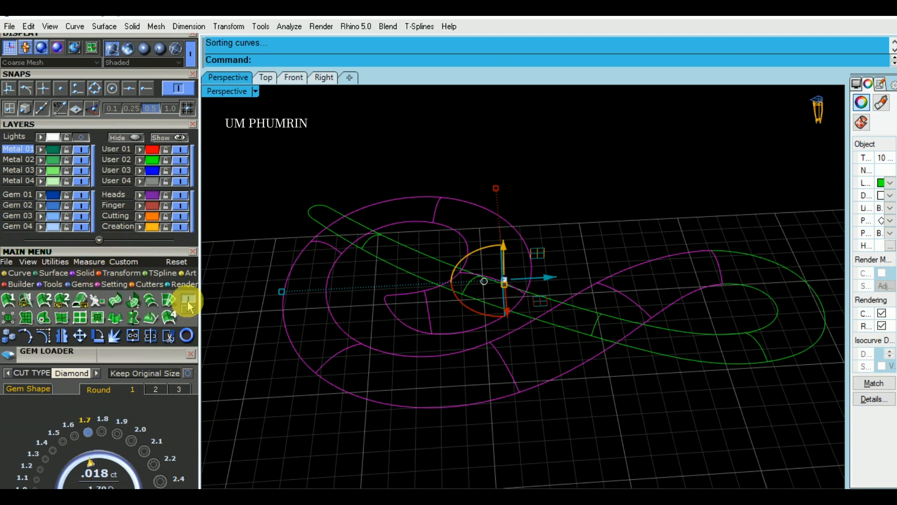
{"action": "left_click", "coordinate": [170, 301]}
{"action": "right_click_drag", "start_coordinate": [518, 319], "coordinate": [549, 243]}
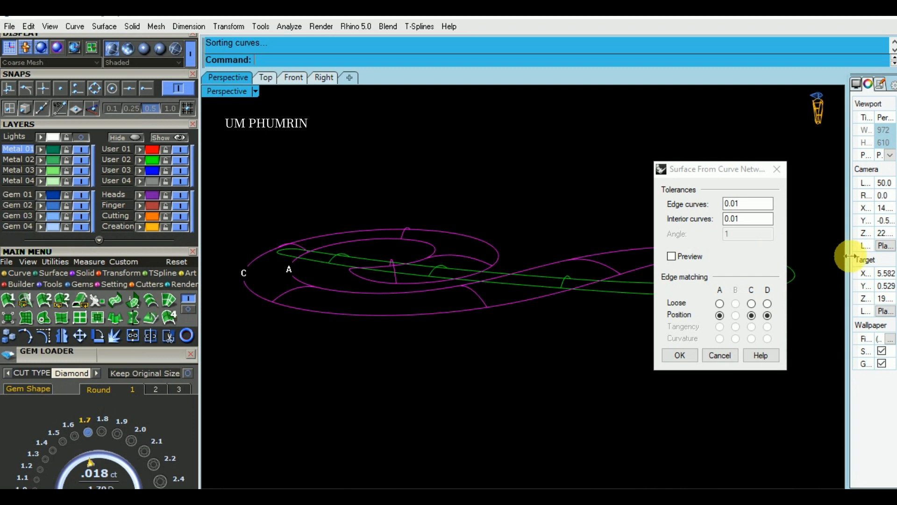
{"action": "right_click_drag", "start_coordinate": [527, 196], "coordinate": [556, 264]}
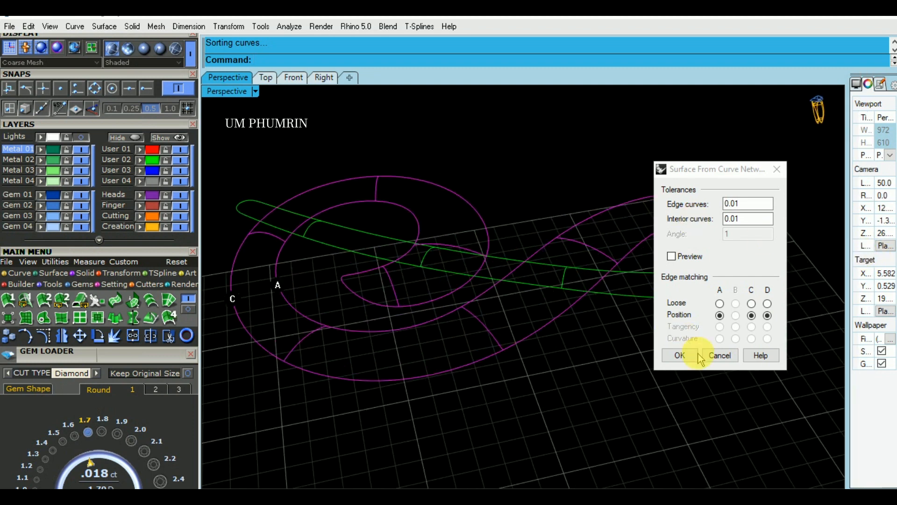
{"action": "left_click", "coordinate": [697, 355]}
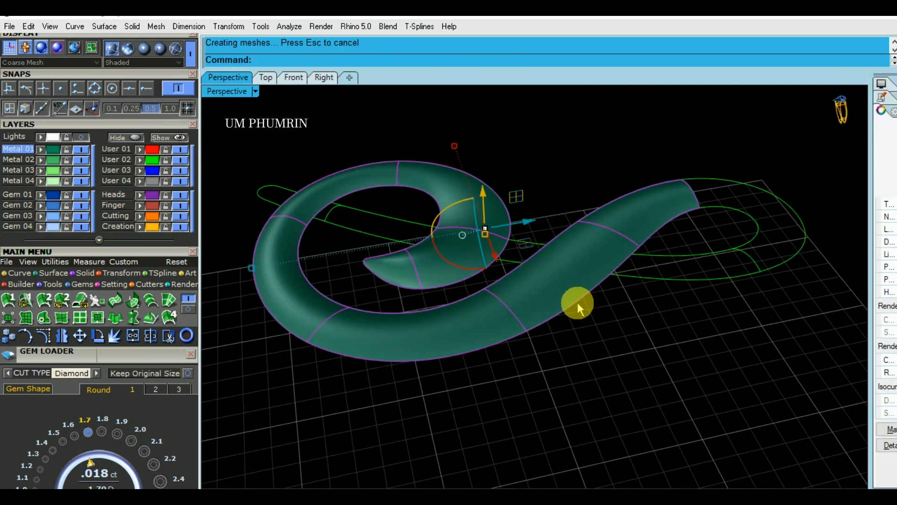
{"action": "key", "text": "Delete"}
Create a second curve-network surface from the thin band's rails and cross-section arcs, and delete the source curves
{"action": "right_click_drag", "start_coordinate": [661, 312], "coordinate": [587, 189]}
{"action": "left_click_drag", "start_coordinate": [586, 189], "coordinate": [649, 251]}
{"action": "right_click_drag", "start_coordinate": [601, 294], "coordinate": [643, 321], "text": "shift"}
{"action": "left_click_drag", "start_coordinate": [489, 183], "coordinate": [603, 327], "text": "shift"}
{"action": "left_click_drag", "start_coordinate": [401, 157], "coordinate": [497, 276], "text": "shift"}
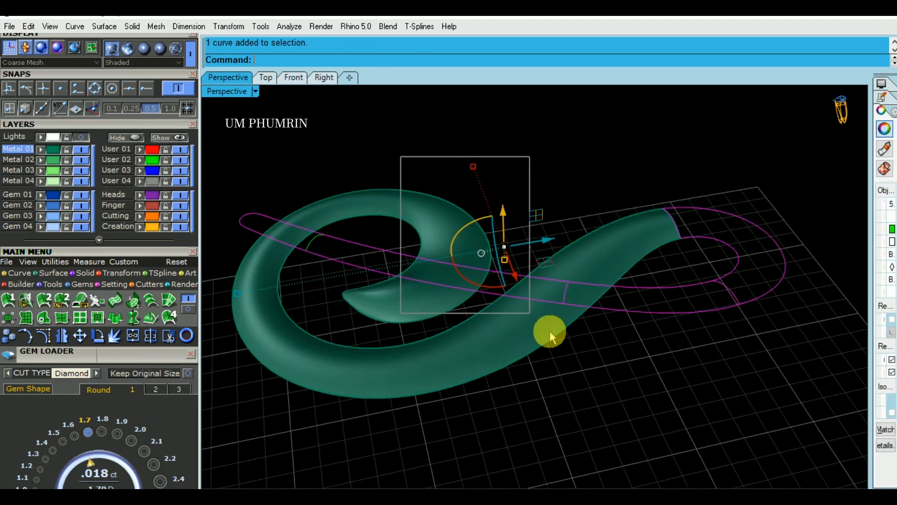
{"action": "left_click_drag", "start_coordinate": [288, 136], "coordinate": [427, 308], "text": "shift"}
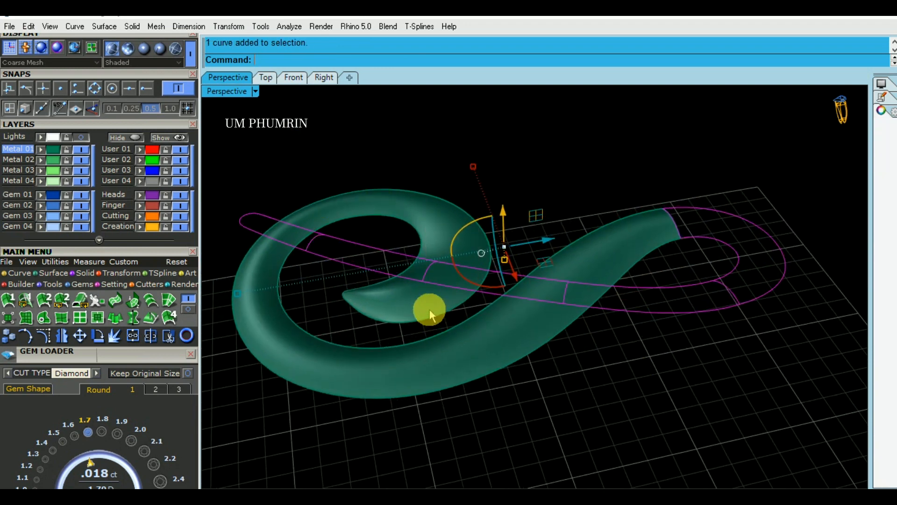
{"action": "left_click", "coordinate": [347, 265], "text": "ctrl"}
{"action": "left_click_drag", "start_coordinate": [230, 156], "coordinate": [795, 383], "text": "shift"}
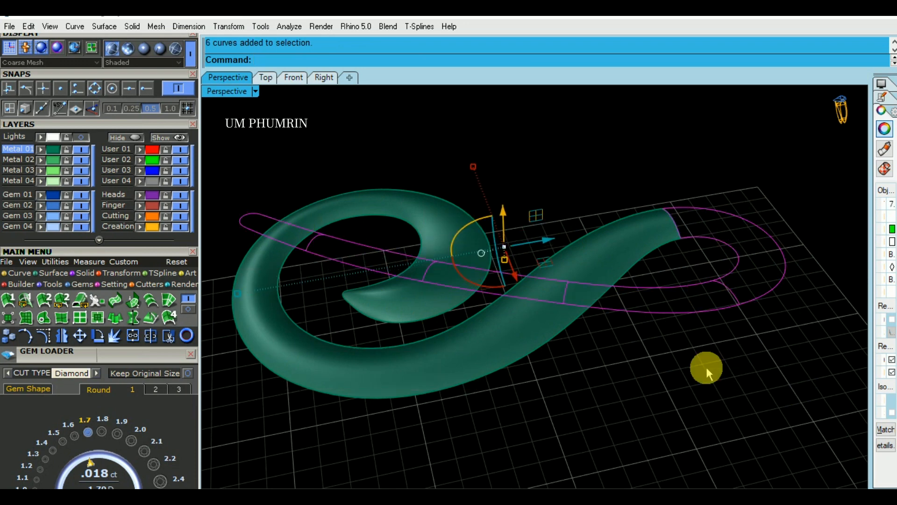
{"action": "left_click", "coordinate": [169, 299]}
{"action": "left_click", "coordinate": [701, 320]}
{"action": "right_click_drag", "start_coordinate": [652, 322], "coordinate": [668, 290], "text": "shift"}
{"action": "type", "text": "d"}
{"action": "key", "text": "Delete"}
Try to shift both swirl surfaces 1.2 upward with the gumball, and undo the transform
{"action": "left_click_drag", "start_coordinate": [679, 377], "coordinate": [520, 170]}
{"action": "right_click_drag", "start_coordinate": [602, 341], "coordinate": [637, 165]}
{"action": "key", "text": "BackSpace"}
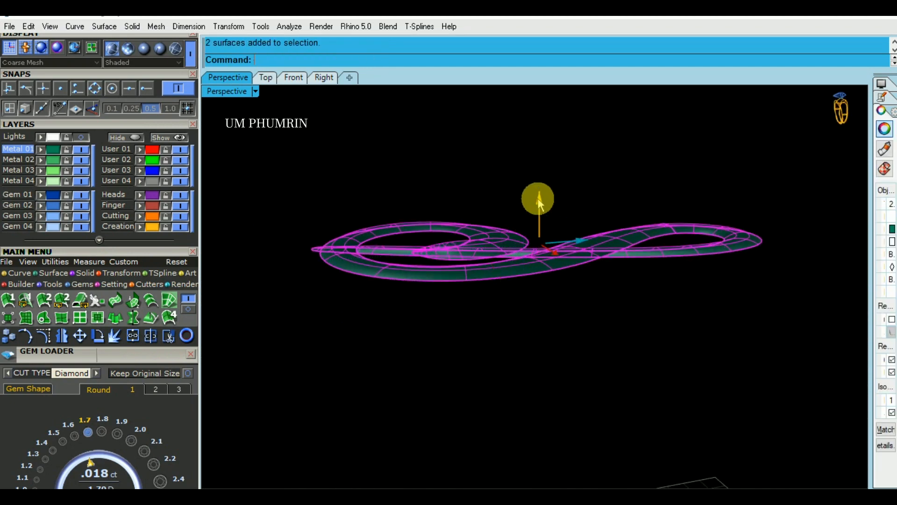
{"action": "left_click", "coordinate": [537, 198]}
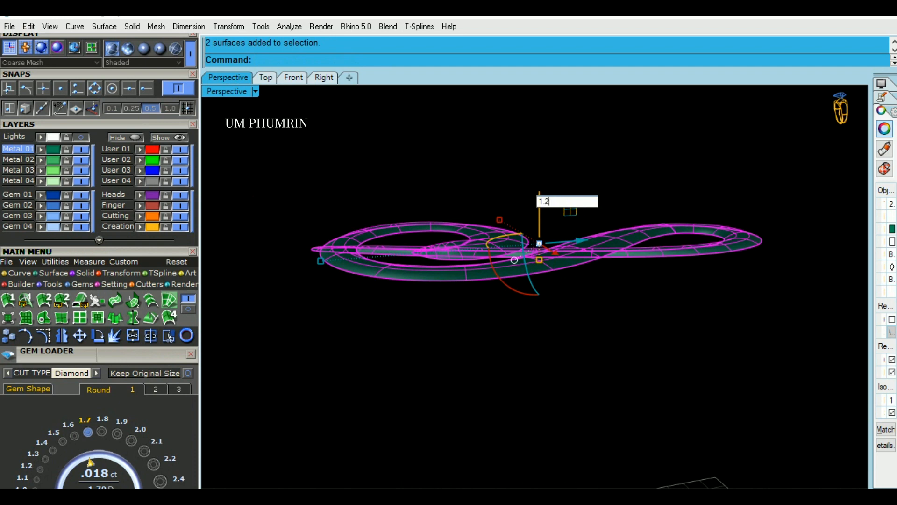
{"action": "key", "text": "Return"}
{"action": "key", "text": "ctrl+z"}
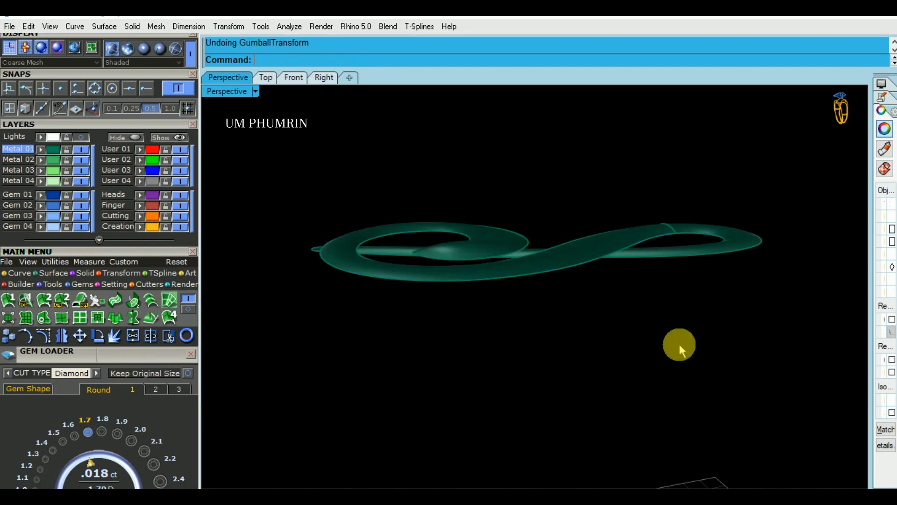
Copy both swirl surfaces straight down so the duplicates sit below the originals
{"action": "left_click_drag", "start_coordinate": [680, 344], "coordinate": [524, 204]}
{"action": "left_click", "coordinate": [539, 198]}
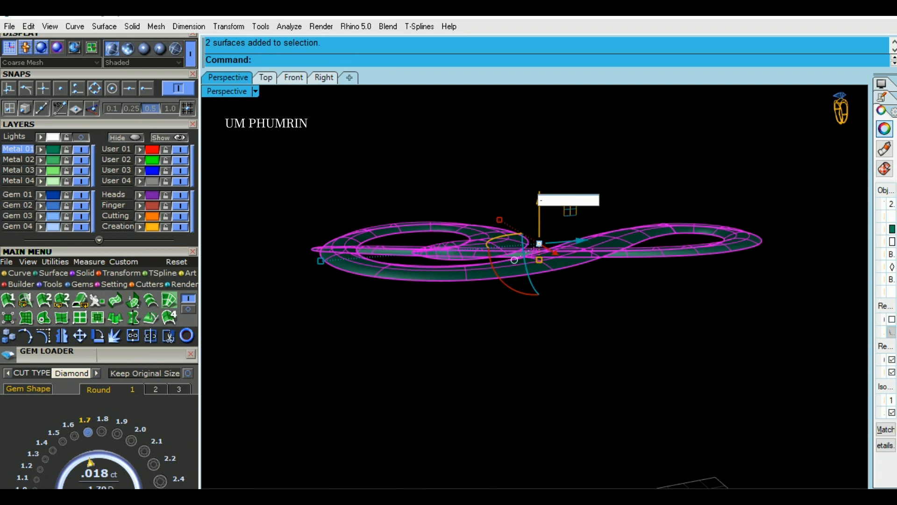
{"action": "key", "text": "Return"}
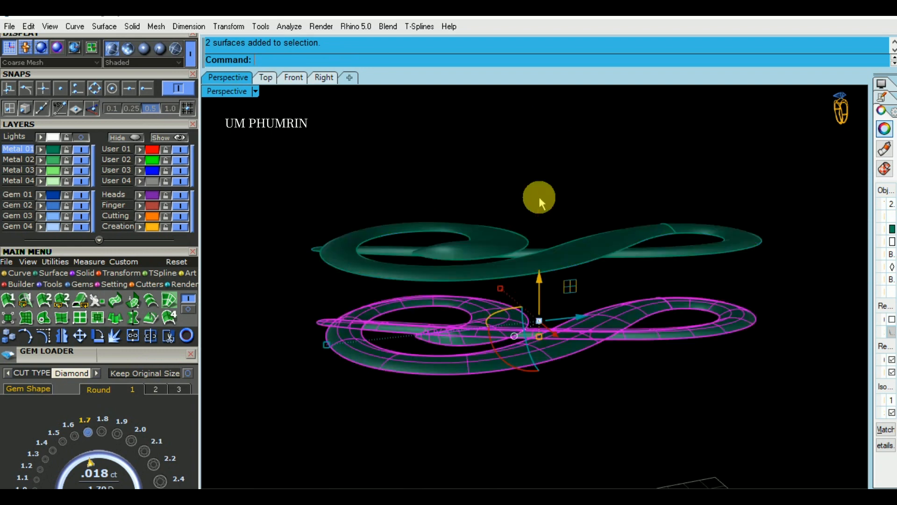
Loft a side wall between the borders of the upper and lower thin-band surfaces
{"action": "key", "text": "ctrl+a"}
{"action": "right_click_drag", "start_coordinate": [545, 271], "coordinate": [731, 309]}
{"action": "left_click_drag", "start_coordinate": [731, 309], "coordinate": [695, 188]}
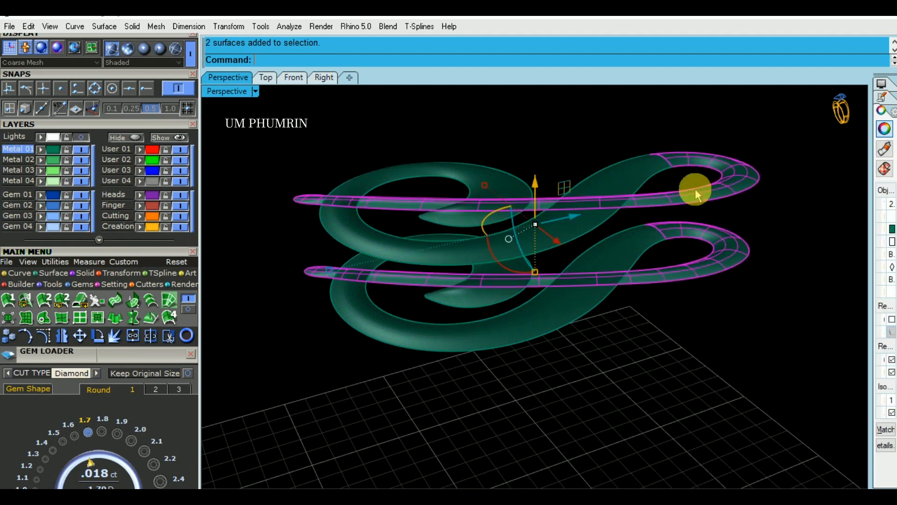
{"action": "right_click_drag", "start_coordinate": [694, 189], "coordinate": [672, 239]}
{"action": "key", "text": "Return"}
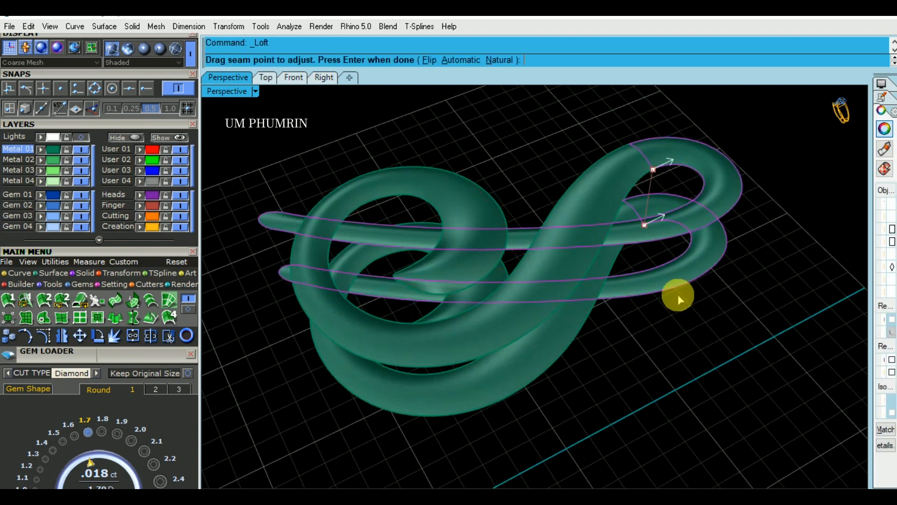
{"action": "key", "text": "Return"}
{"action": "key", "text": "Return"}
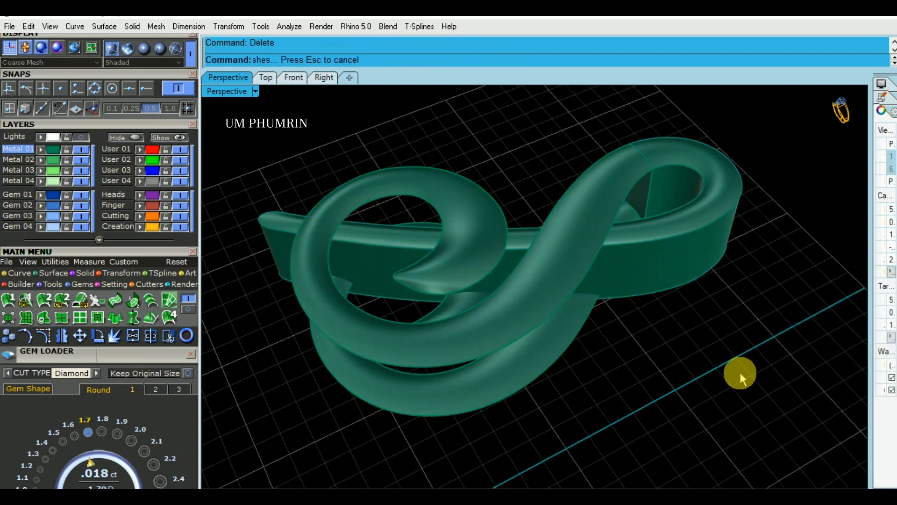
Join the thin band's upper surface, lower surface and side wall
{"action": "left_click_drag", "start_coordinate": [741, 374], "coordinate": [641, 174]}
{"action": "scroll", "coordinate": [643, 246], "scroll_direction": "down", "scroll_amount": 4}
{"action": "key", "text": "ctrl+j"}
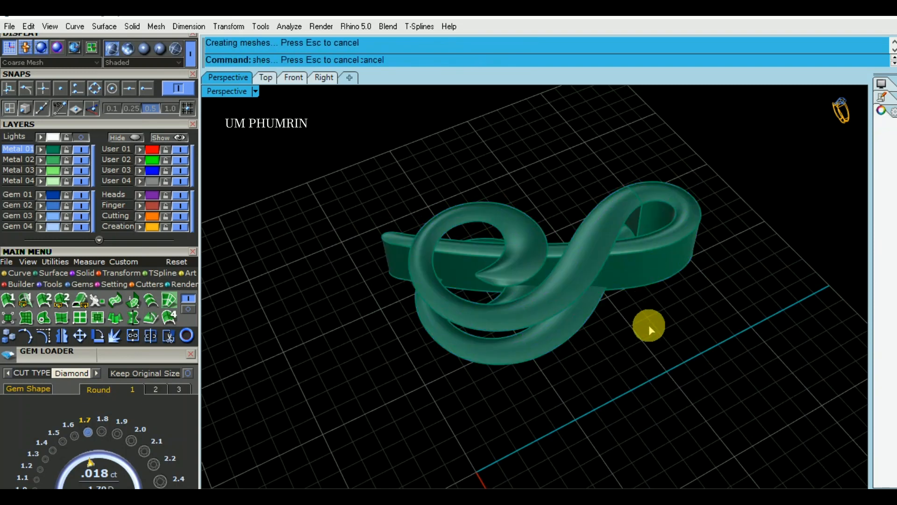
{"action": "key", "text": "ctrl+z"}
Duplicate the borders of the large swirl's upper and lower surfaces and loft a side wall between them
{"action": "left_click", "coordinate": [543, 315]}
{"action": "left_click", "coordinate": [563, 291], "text": "shift"}
{"action": "right_click_drag", "start_coordinate": [577, 300], "coordinate": [586, 325], "text": "shift"}
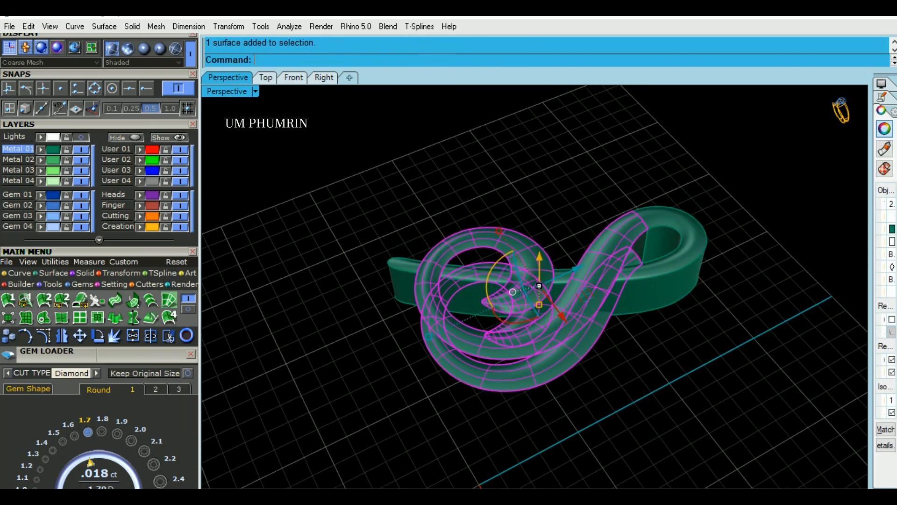
{"action": "type", "text": "D2"}
{"action": "key", "text": "Return"}
{"action": "type", "text": "LO"}
{"action": "key", "text": "Return"}
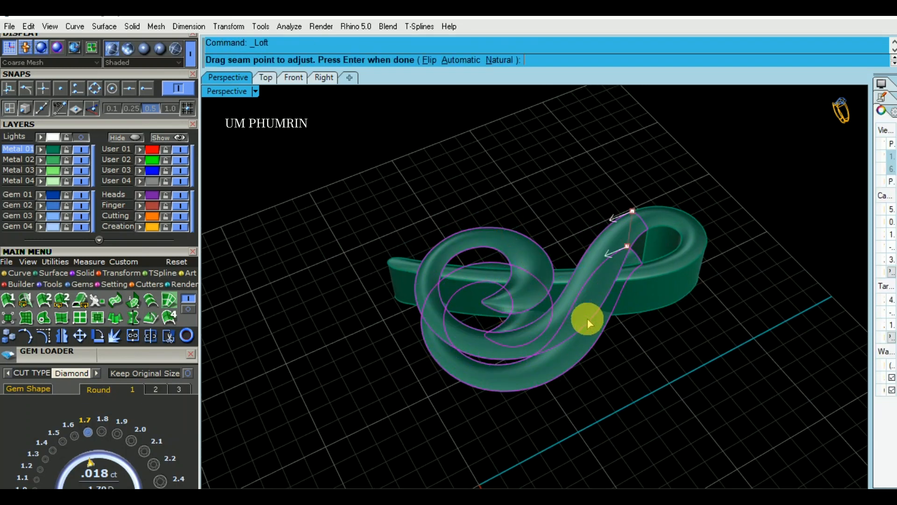
{"action": "key", "text": "Return"}
{"action": "key", "text": "Return"}
Join all the ornament's surfaces and show the hidden ring parts around it
{"action": "key", "text": "ctrl+a"}
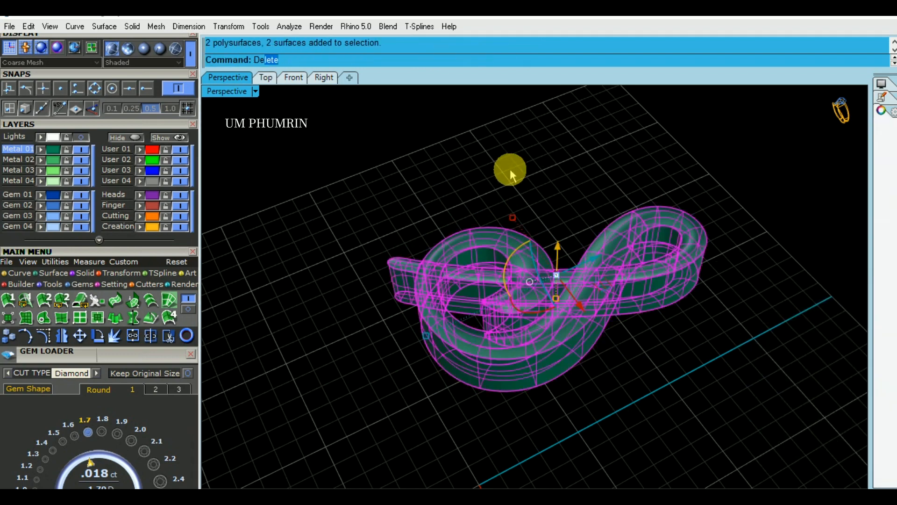
{"action": "key", "text": "ctrl+j"}
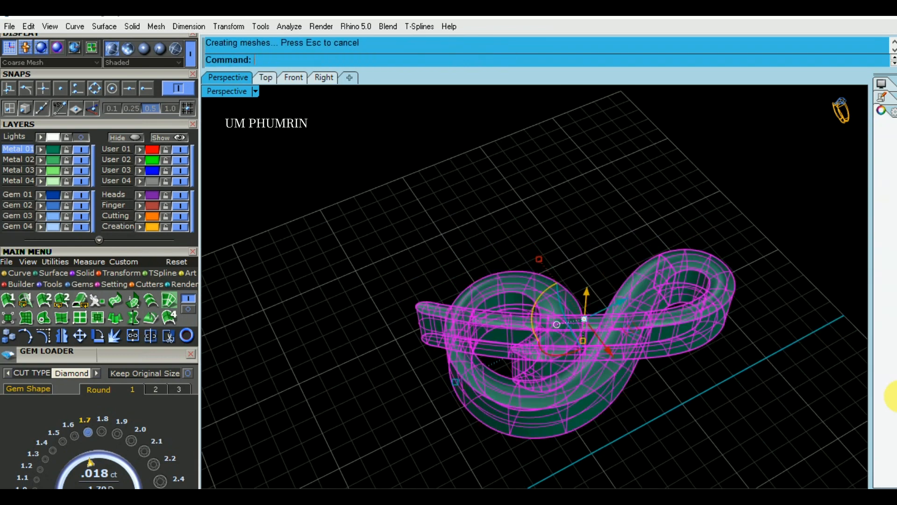
{"action": "left_click", "coordinate": [802, 411]}
{"action": "right_click_drag", "start_coordinate": [801, 410], "coordinate": [685, 355]}
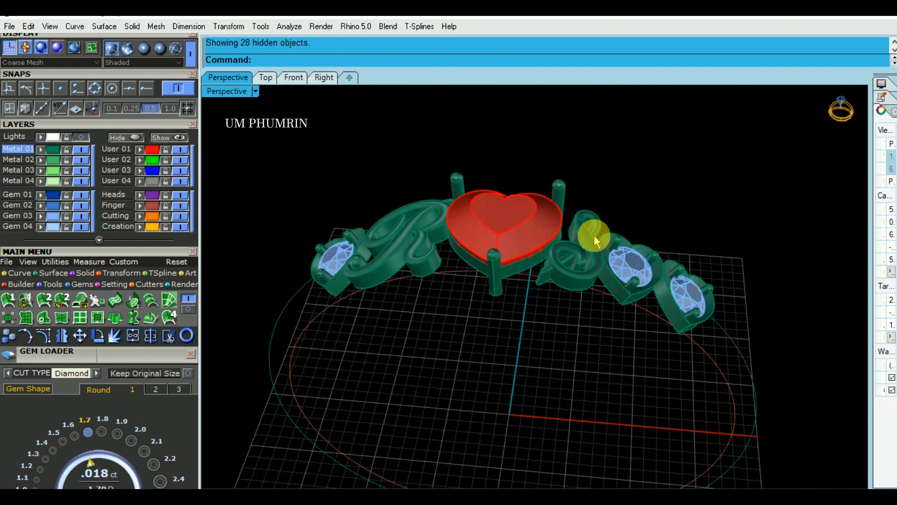
{"action": "mouse_move", "coordinate": [585, 255]}
{"action": "right_mouse_down"}
{"action": "mouse_move", "coordinate": [655, 164]}
{"action": "mouse_move", "coordinate": [641, 235]}
{"action": "mouse_move", "coordinate": [657, 244]}
{"action": "mouse_move", "coordinate": [659, 266]}
{"action": "mouse_move", "coordinate": [599, 256]}
{"action": "right_mouse_up"}
{"action": "scroll", "coordinate": [658, 262], "scroll_direction": "down", "scroll_amount": 4}
{"action": "right_click_drag", "start_coordinate": [695, 240], "coordinate": [660, 203]}
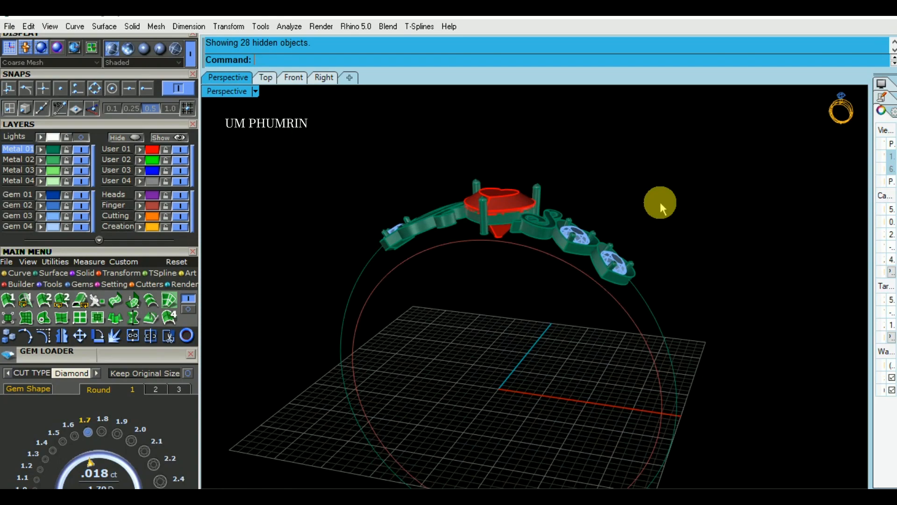
{"action": "type", "text": "l"}
{"action": "key", "text": "Return"}
{"action": "left_click", "coordinate": [660, 202]}
{"action": "left_click", "coordinate": [684, 267]}
{"action": "left_click_drag", "start_coordinate": [719, 289], "coordinate": [663, 232]}
{"action": "key", "text": "Delete"}
Try to offset the left portion of the outer ring curve in the Front view
{"action": "mouse_move", "coordinate": [695, 251]}
{"action": "right_mouse_down"}
{"action": "mouse_move", "coordinate": [711, 265]}
{"action": "mouse_move", "coordinate": [709, 236]}
{"action": "mouse_move", "coordinate": [683, 232]}
{"action": "mouse_move", "coordinate": [690, 235]}
{"action": "right_mouse_up"}
{"action": "left_click", "coordinate": [296, 81]}
{"action": "scroll", "coordinate": [529, 229], "scroll_direction": "down", "scroll_amount": 2}
{"action": "scroll", "coordinate": [419, 229], "scroll_direction": "up", "scroll_amount": 10}
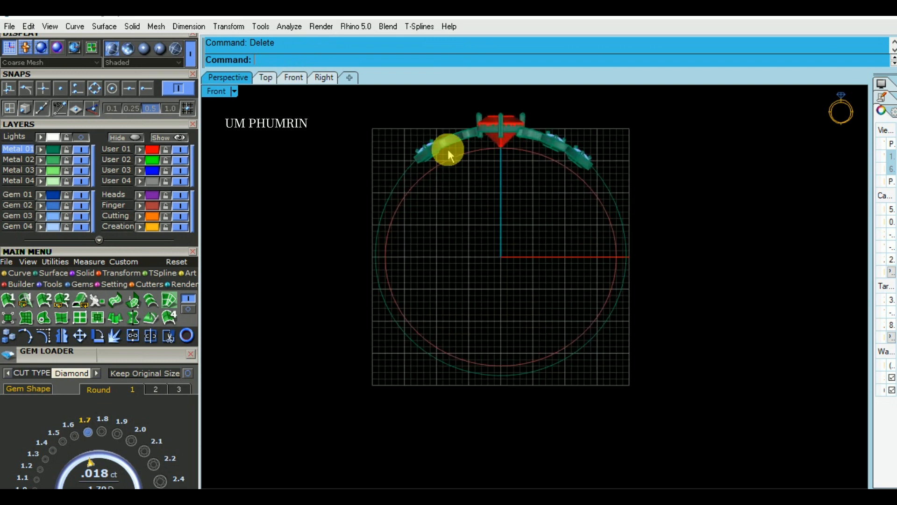
{"action": "left_click", "coordinate": [406, 206]}
{"action": "scroll", "coordinate": [407, 217], "scroll_direction": "down", "scroll_amount": 3}
{"action": "left_click", "coordinate": [340, 233]}
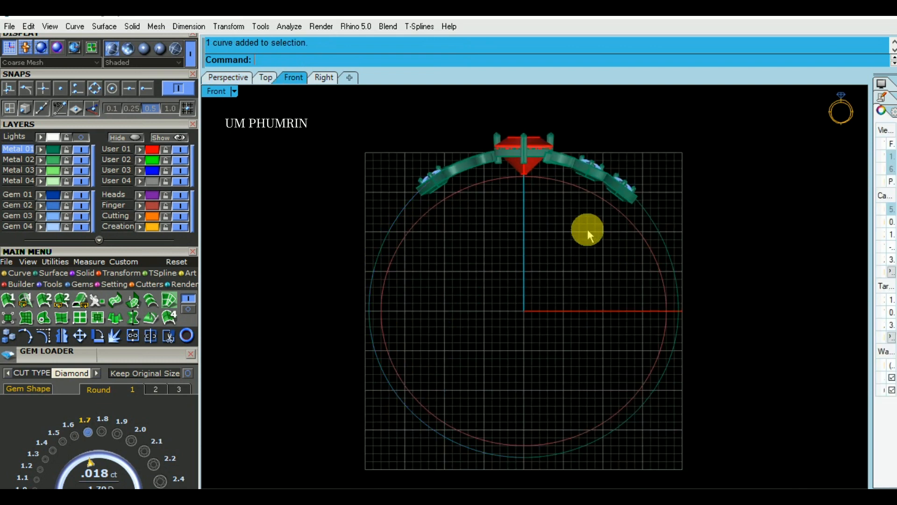
{"action": "scroll", "coordinate": [403, 216], "scroll_direction": "up", "scroll_amount": 2}
{"action": "left_click", "coordinate": [403, 214]}
{"action": "right_click_drag", "start_coordinate": [414, 222], "coordinate": [415, 209]}
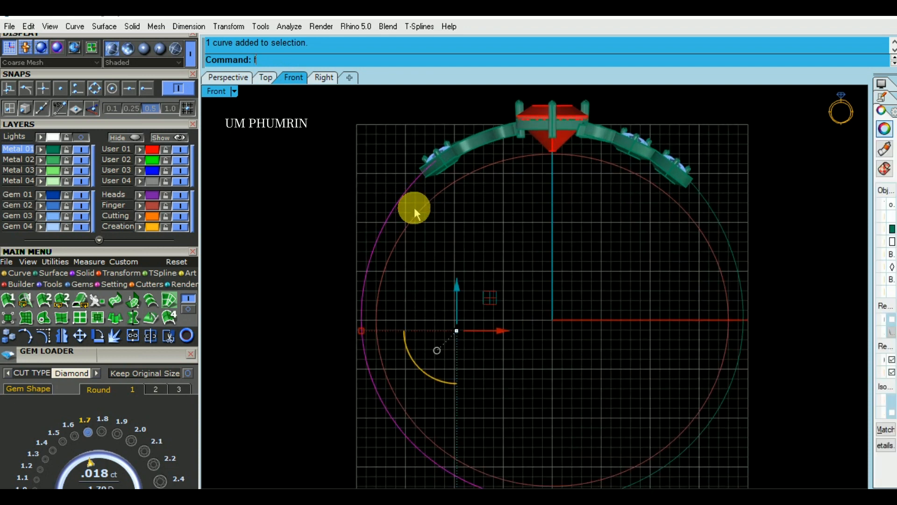
{"action": "type", "text": "o"}
{"action": "key", "text": "Return"}
{"action": "scroll", "coordinate": [413, 208], "scroll_direction": "up", "scroll_amount": 2}
{"action": "left_click", "coordinate": [414, 206]}
Check the selected left ring curve in perspective, and offset it inward toward the finger circle in the Front view
{"action": "left_click", "coordinate": [257, 112]}
{"action": "left_click", "coordinate": [229, 81]}
{"action": "mouse_move", "coordinate": [456, 198]}
{"action": "right_mouse_down"}
{"action": "mouse_move", "coordinate": [408, 260]}
{"action": "mouse_move", "coordinate": [542, 287]}
{"action": "mouse_move", "coordinate": [491, 280]}
{"action": "mouse_move", "coordinate": [297, 42]}
{"action": "mouse_move", "coordinate": [271, 41]}
{"action": "mouse_move", "coordinate": [565, 253]}
{"action": "mouse_move", "coordinate": [571, 276]}
{"action": "mouse_move", "coordinate": [456, 212]}
{"action": "right_mouse_up"}
{"action": "left_click", "coordinate": [409, 253]}
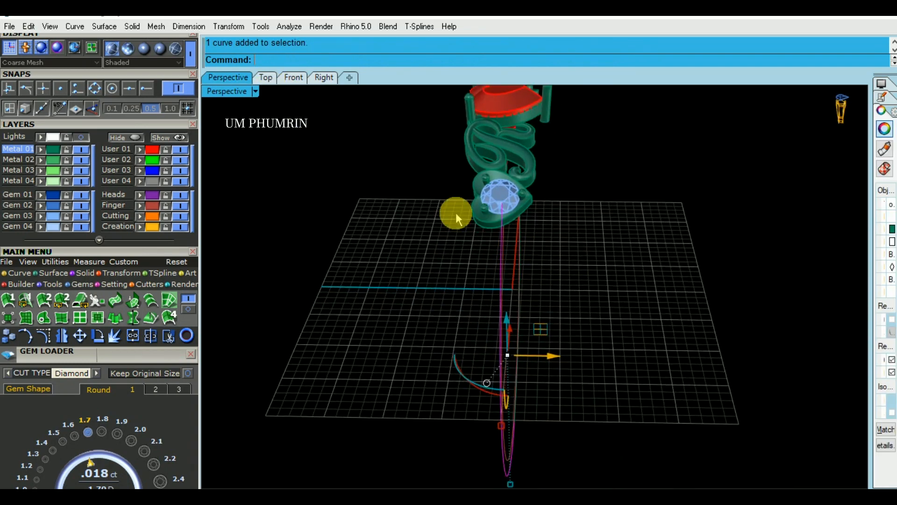
{"action": "left_click", "coordinate": [294, 79]}
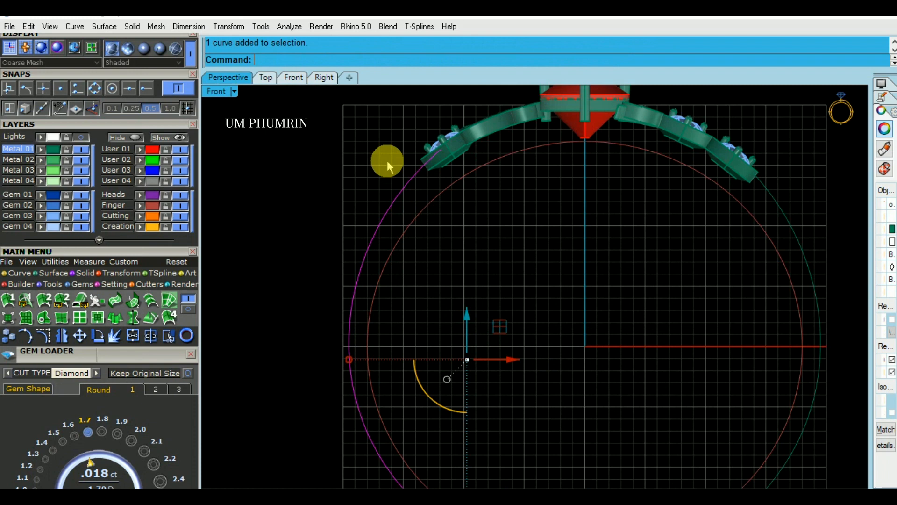
{"action": "right_click", "coordinate": [423, 191]}
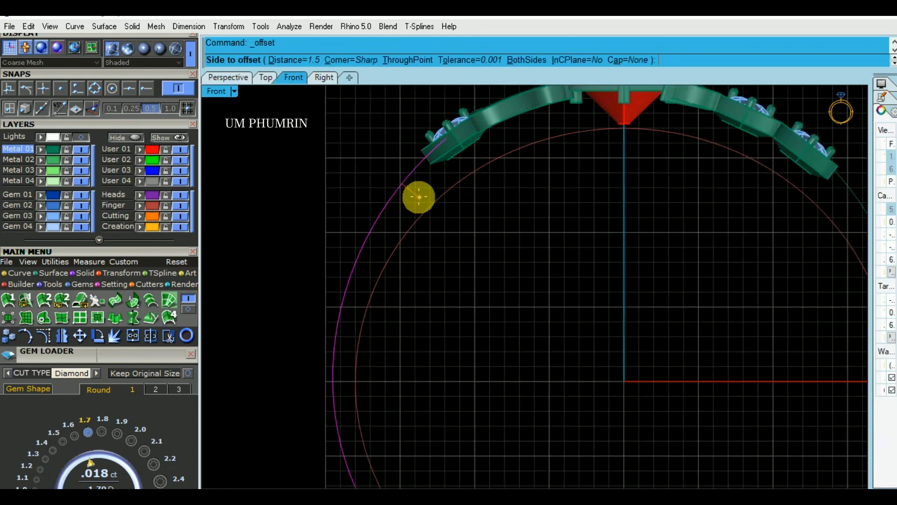
{"action": "left_click", "coordinate": [416, 198]}
{"action": "scroll", "coordinate": [417, 199], "scroll_direction": "down", "scroll_amount": 2}
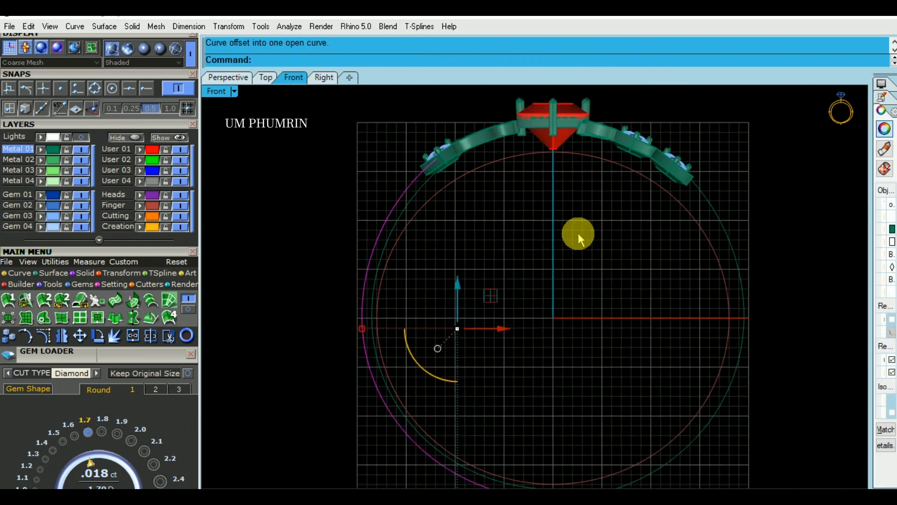
Undo the last offset and delete the right half of the outer ring curve
{"action": "right_click_drag", "start_coordinate": [578, 234], "coordinate": [506, 220]}
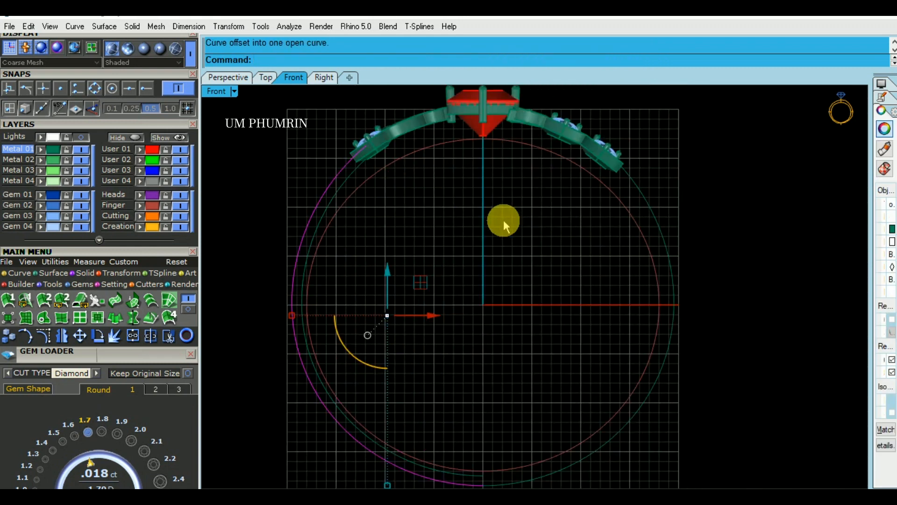
{"action": "left_click", "coordinate": [238, 80]}
{"action": "scroll", "coordinate": [668, 272], "scroll_direction": "down", "scroll_amount": 3}
{"action": "right_click_drag", "start_coordinate": [669, 273], "coordinate": [586, 274]}
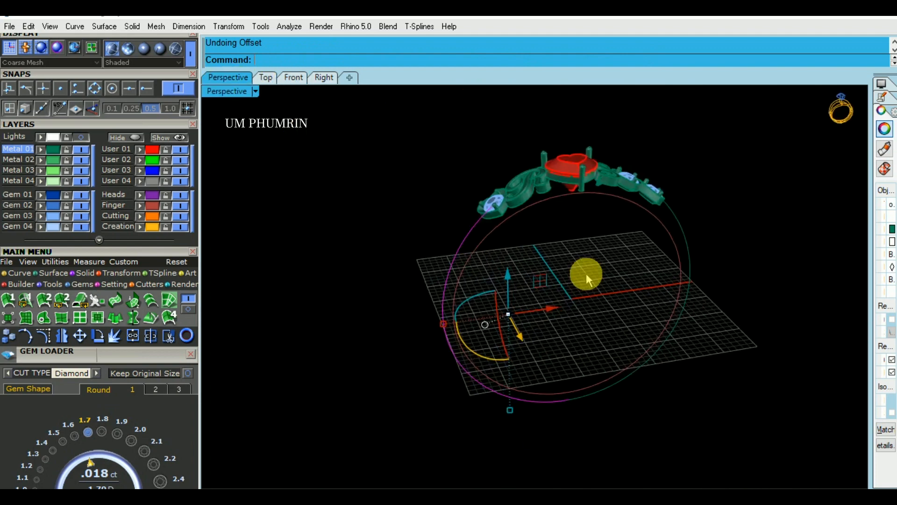
{"action": "left_click", "coordinate": [689, 281]}
{"action": "right_click_drag", "start_coordinate": [689, 282], "coordinate": [509, 254]}
Try to extrude the left half of the outer ring curve to both sides by about 2.4
{"action": "scroll", "coordinate": [556, 243], "scroll_direction": "up", "scroll_amount": 3}
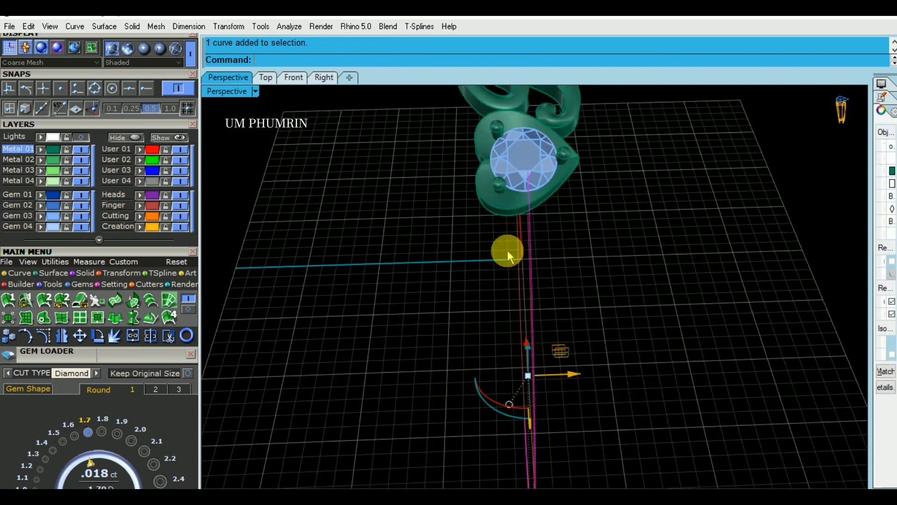
{"action": "right_click", "coordinate": [510, 258]}
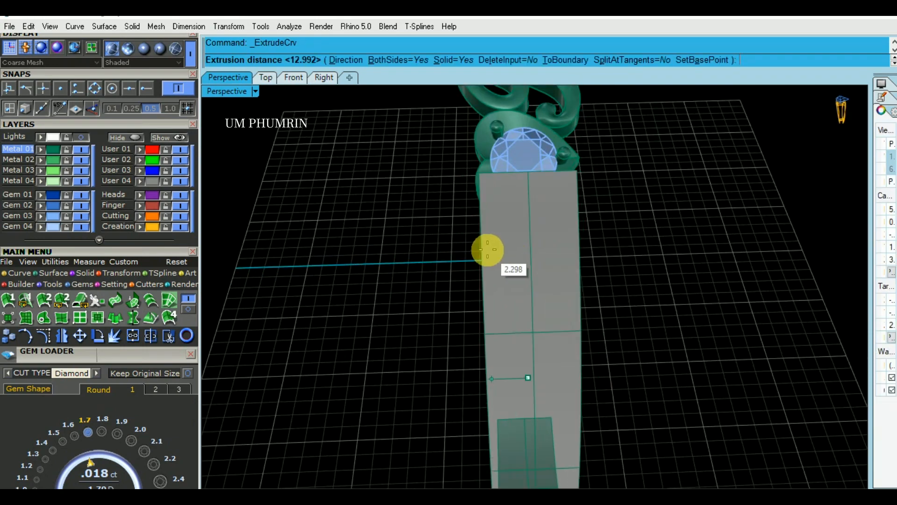
{"action": "left_click", "coordinate": [486, 250]}
{"action": "right_click_drag", "start_coordinate": [471, 254], "coordinate": [676, 256]}
{"action": "scroll", "coordinate": [509, 335], "scroll_direction": "down", "scroll_amount": 3}
{"action": "left_click", "coordinate": [505, 224]}
{"action": "left_click", "coordinate": [554, 219]}
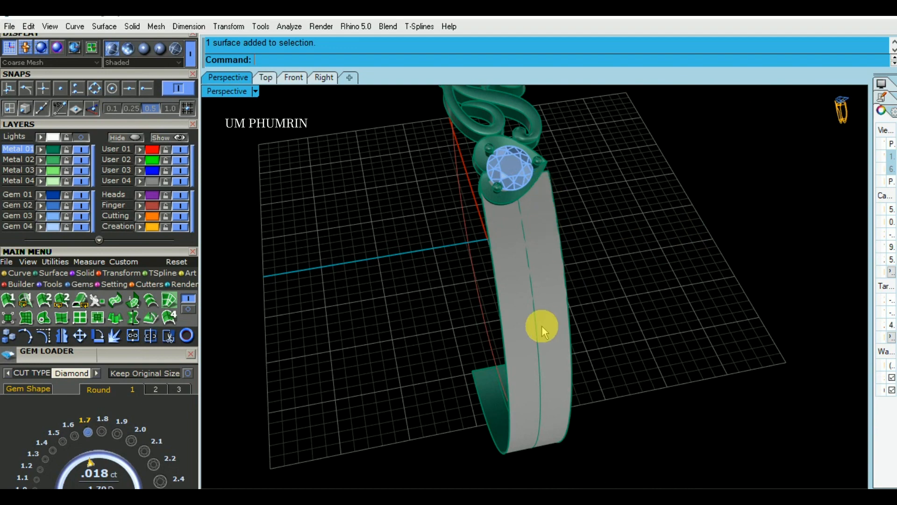
Check the extruded band around the side stone and undo the extrusion
{"action": "right_click_drag", "start_coordinate": [573, 288], "coordinate": [516, 223]}
{"action": "left_click", "coordinate": [540, 220]}
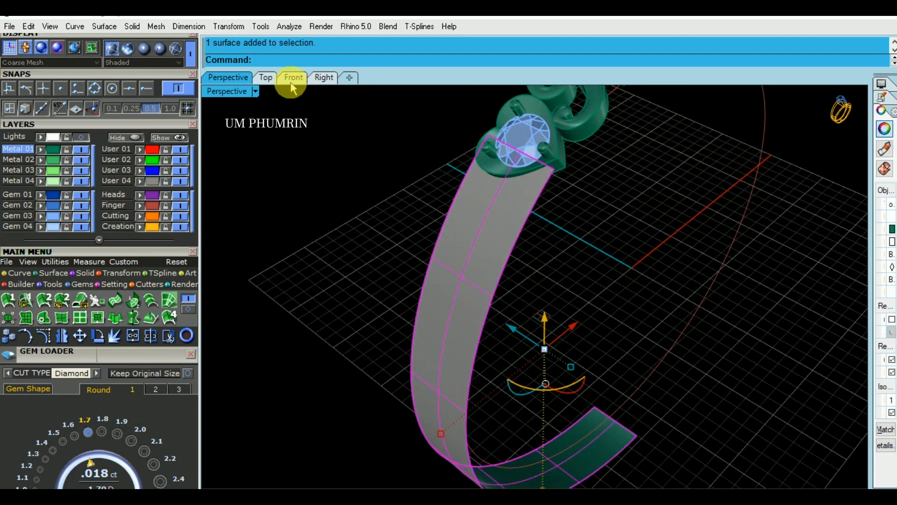
{"action": "left_click", "coordinate": [292, 77]}
{"action": "left_click", "coordinate": [229, 78]}
{"action": "right_click_drag", "start_coordinate": [527, 226], "coordinate": [496, 203]}
{"action": "key", "text": "ctrl+z"}
Show the control points of the left ring curve and set the Front view's display mode to Ghosted
{"action": "left_click", "coordinate": [293, 78]}
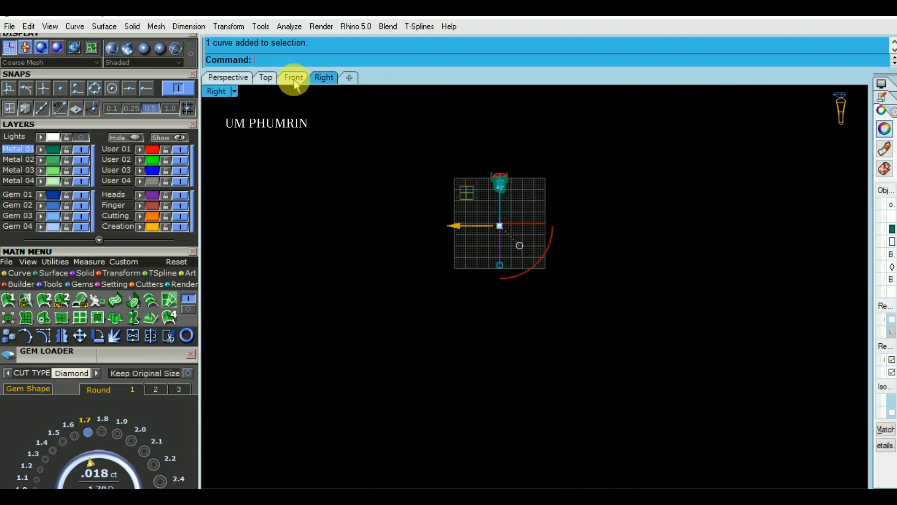
{"action": "scroll", "coordinate": [410, 130], "scroll_direction": "up", "scroll_amount": 6}
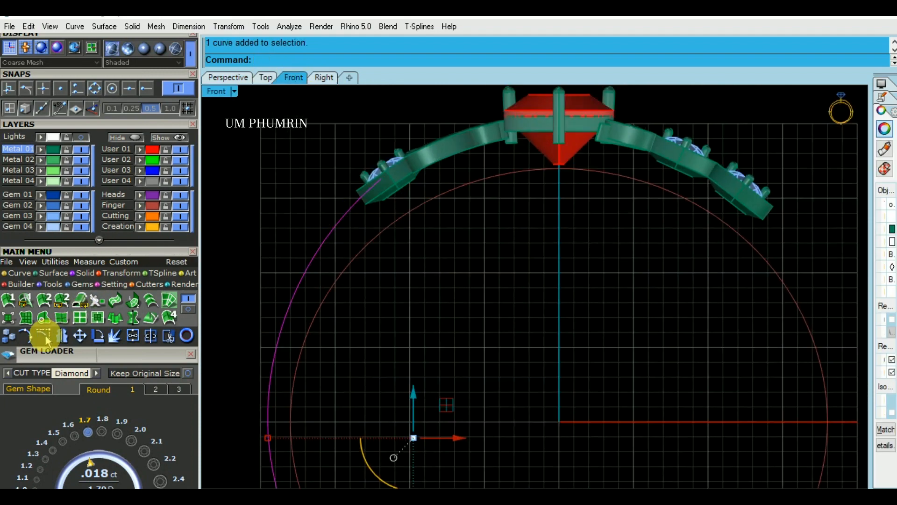
{"action": "left_click", "coordinate": [44, 335]}
{"action": "scroll", "coordinate": [289, 112], "scroll_direction": "up", "scroll_amount": 2}
{"action": "left_click", "coordinate": [232, 92]}
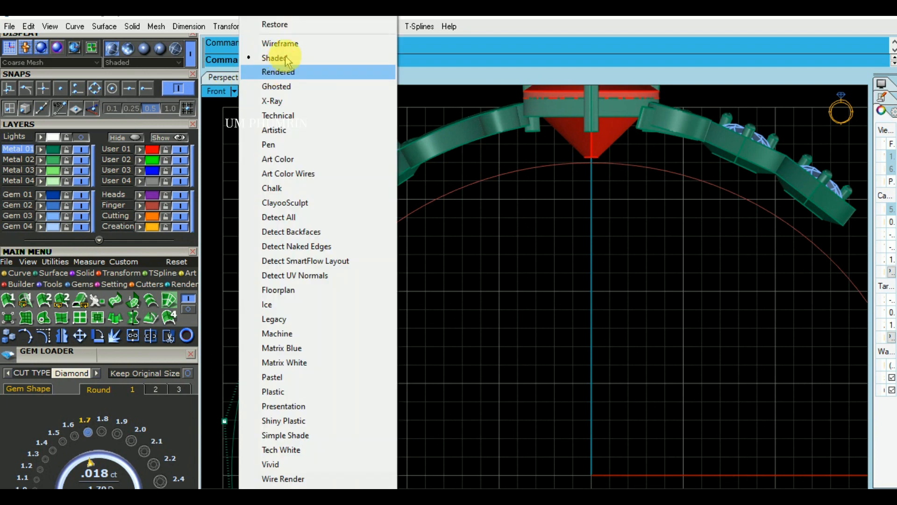
{"action": "left_click", "coordinate": [280, 87]}
{"action": "scroll", "coordinate": [346, 169], "scroll_direction": "up", "scroll_amount": 4}
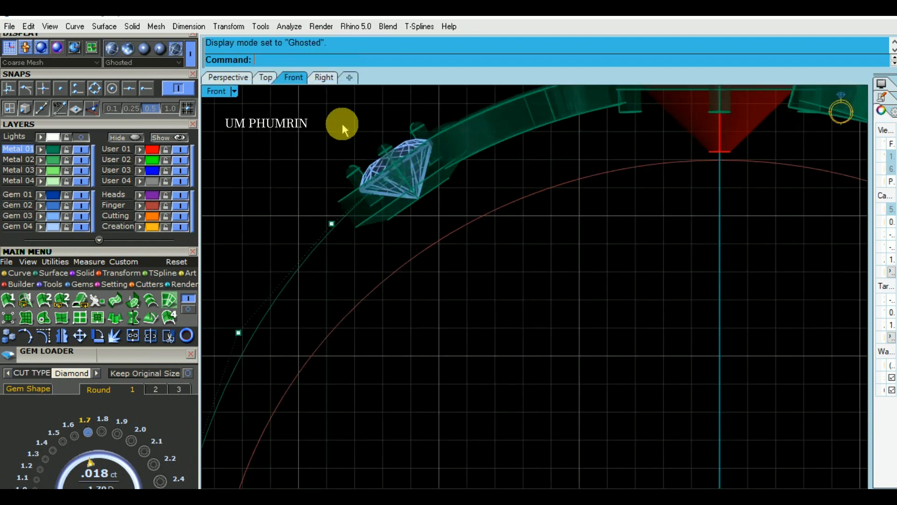
Shift the upper end control point of the left ring curve slightly inward beneath the side stone
{"action": "left_click_drag", "start_coordinate": [342, 125], "coordinate": [395, 185]}
{"action": "scroll", "coordinate": [397, 173], "scroll_direction": "up", "scroll_amount": 4}
{"action": "mouse_move", "coordinate": [416, 144]}
{"action": "left_mouse_down"}
{"action": "mouse_move", "coordinate": [431, 138]}
{"action": "mouse_move", "coordinate": [431, 147]}
{"action": "left_mouse_up"}
{"action": "scroll", "coordinate": [431, 217], "scroll_direction": "down", "scroll_amount": 6}
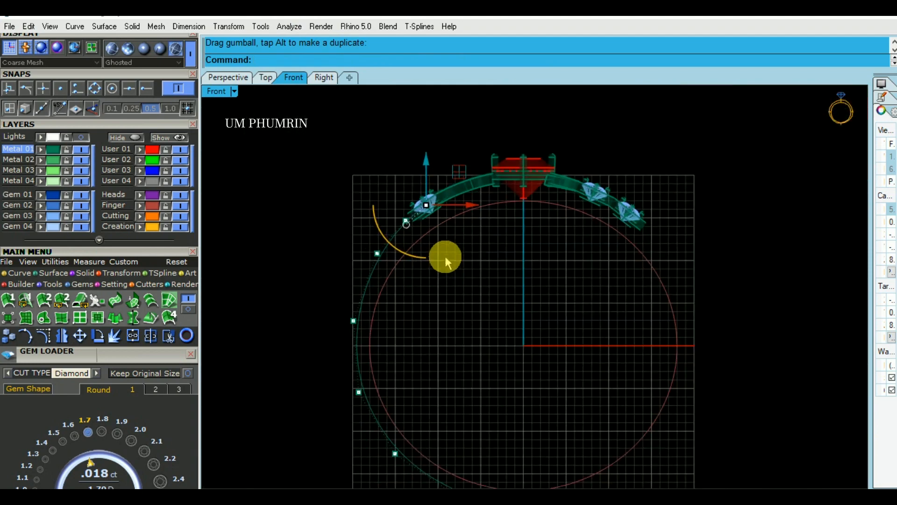
Adjust the control points below the curve's upper end to smooth its run into the heart setting, and hide the points
{"action": "left_click", "coordinate": [376, 254]}
{"action": "scroll", "coordinate": [406, 231], "scroll_direction": "up", "scroll_amount": 2}
{"action": "left_click_drag", "start_coordinate": [405, 267], "coordinate": [403, 267]}
{"action": "left_click_drag", "start_coordinate": [387, 168], "coordinate": [434, 201]}
{"action": "scroll", "coordinate": [412, 171], "scroll_direction": "up", "scroll_amount": 2}
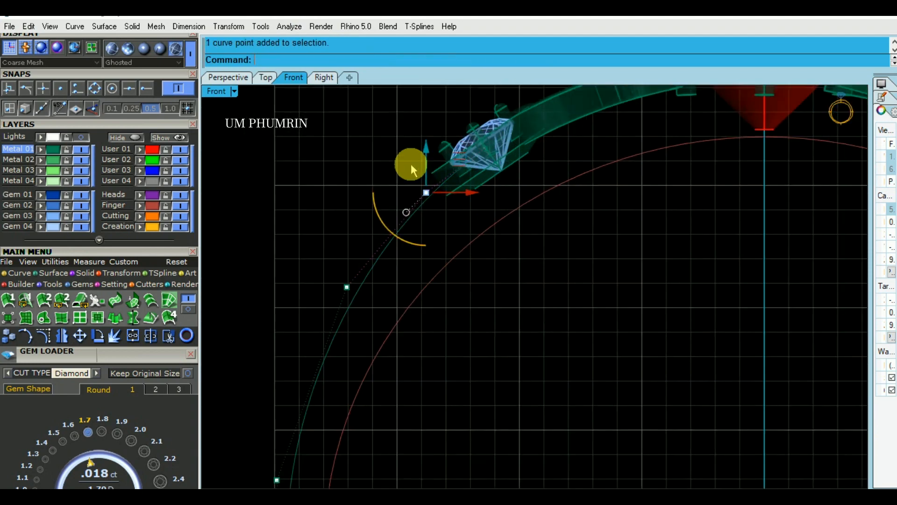
{"action": "scroll", "coordinate": [423, 162], "scroll_direction": "up", "scroll_amount": 2}
{"action": "left_click_drag", "start_coordinate": [427, 162], "coordinate": [441, 165]}
{"action": "left_click", "coordinate": [351, 169]}
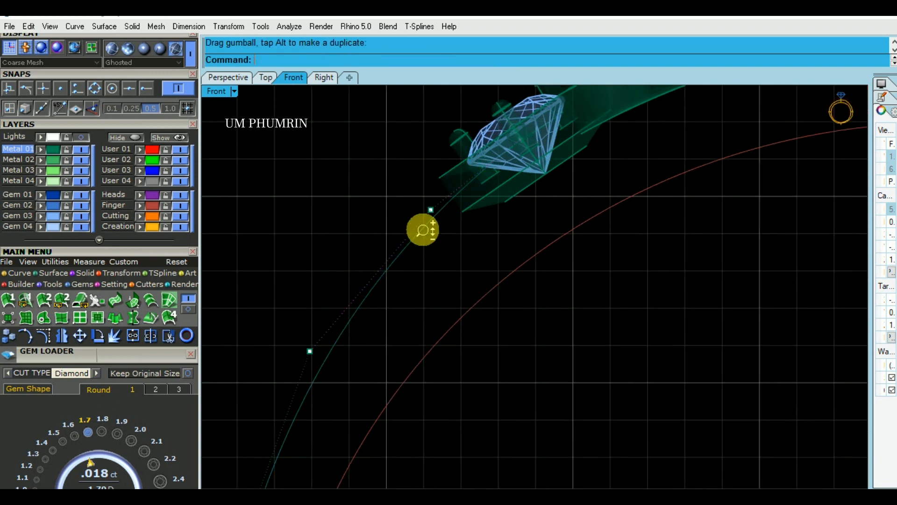
{"action": "scroll", "coordinate": [422, 222], "scroll_direction": "down", "scroll_amount": 6}
{"action": "key", "text": "Escape"}
Rebuild the reshaped left ring curve
{"action": "left_click", "coordinate": [387, 226]}
{"action": "scroll", "coordinate": [411, 215], "scroll_direction": "down", "scroll_amount": 2}
{"action": "right_click_drag", "start_coordinate": [418, 215], "coordinate": [427, 167]}
{"action": "type", "text": "Re"}
{"action": "key", "text": "Return"}
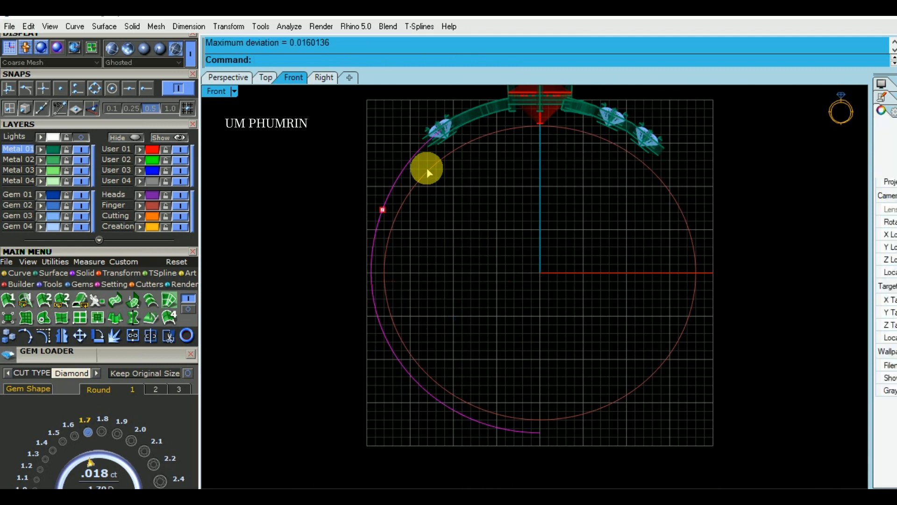
{"action": "key", "text": "Return"}
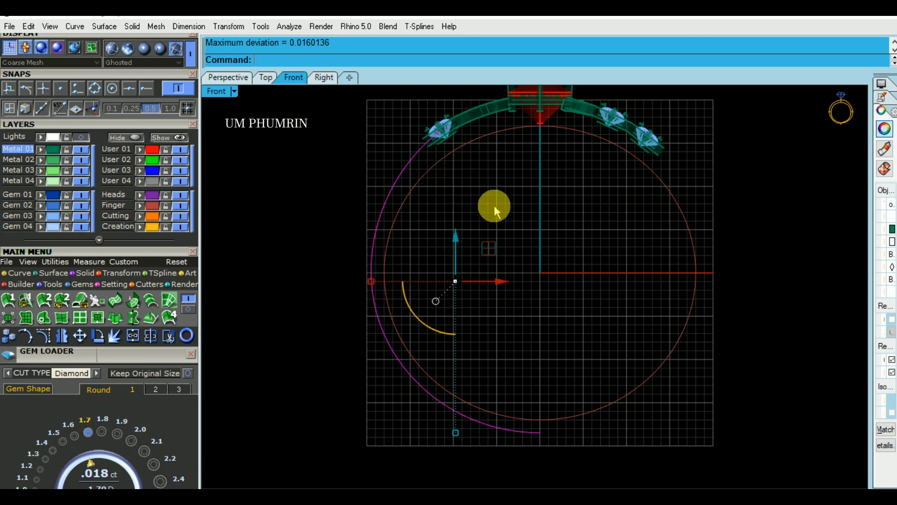
Extrude the rebuilt left ring curve to both sides by about 2.5, matching the heart setting's width
{"action": "left_click", "coordinate": [392, 197]}
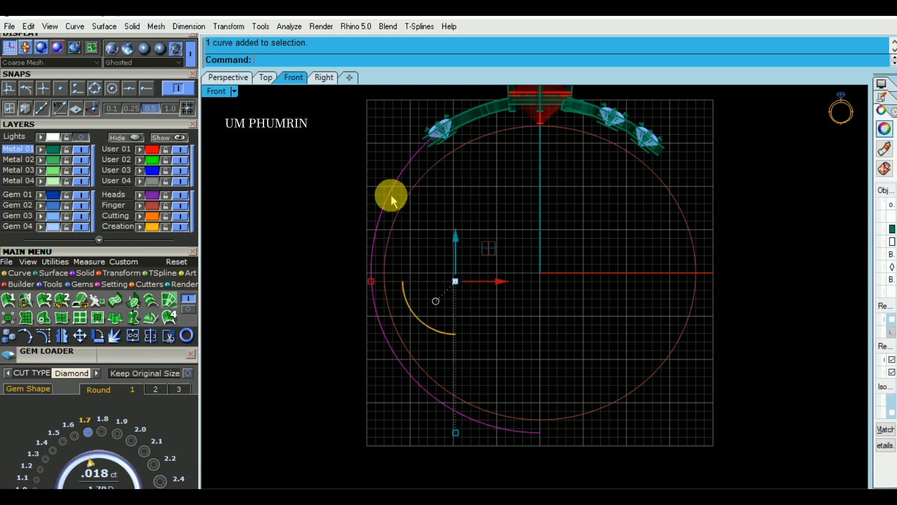
{"action": "left_click", "coordinate": [241, 79]}
{"action": "mouse_move", "coordinate": [462, 221]}
{"action": "right_mouse_down"}
{"action": "mouse_move", "coordinate": [543, 240]}
{"action": "mouse_move", "coordinate": [525, 206]}
{"action": "mouse_move", "coordinate": [513, 244]}
{"action": "right_mouse_up"}
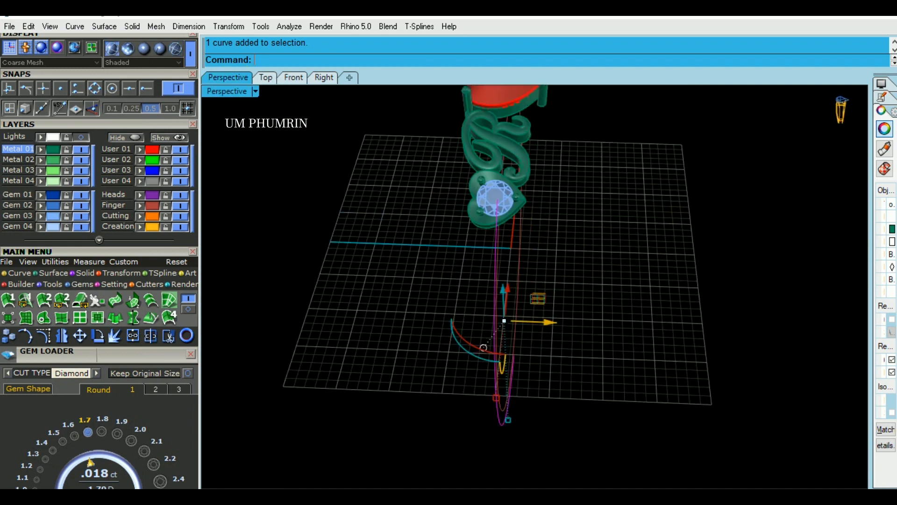
{"action": "right_click", "coordinate": [509, 253]}
{"action": "scroll", "coordinate": [530, 220], "scroll_direction": "up", "scroll_amount": 2}
{"action": "scroll", "coordinate": [530, 220], "scroll_direction": "up", "scroll_amount": 2}
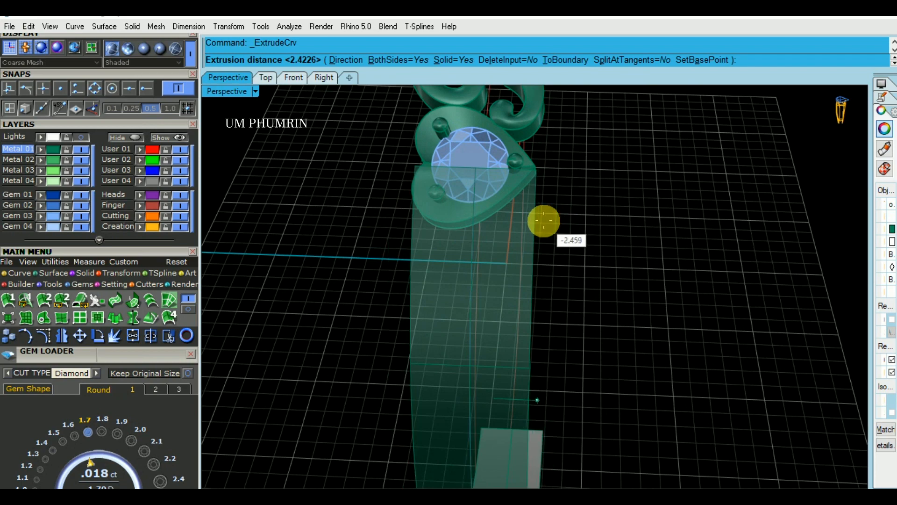
{"action": "scroll", "coordinate": [545, 221], "scroll_direction": "up", "scroll_amount": 2}
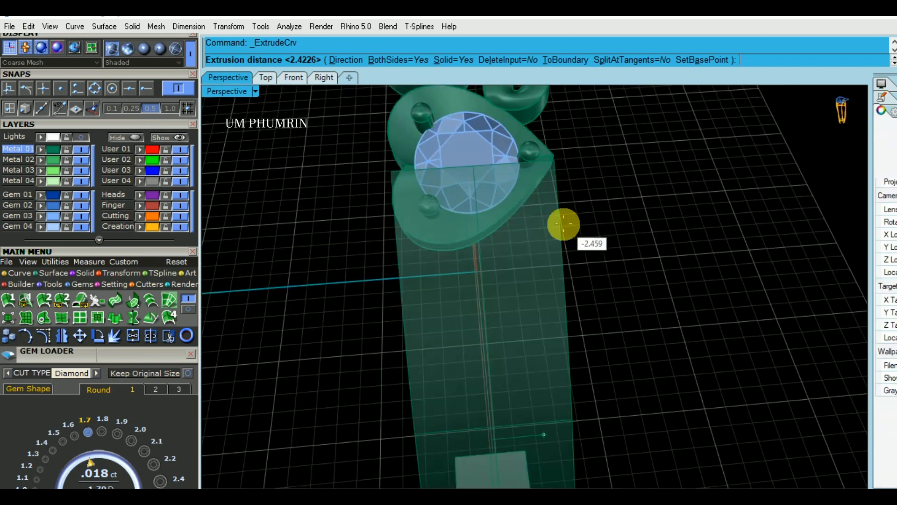
{"action": "left_click", "coordinate": [526, 225]}
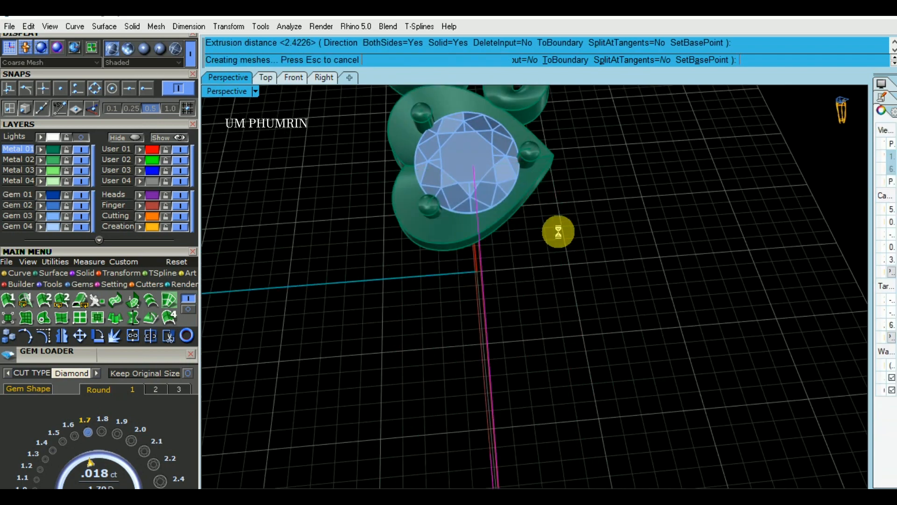
{"action": "scroll", "coordinate": [601, 233], "scroll_direction": "down", "scroll_amount": 6}
{"action": "right_click_drag", "start_coordinate": [601, 234], "coordinate": [416, 148]}
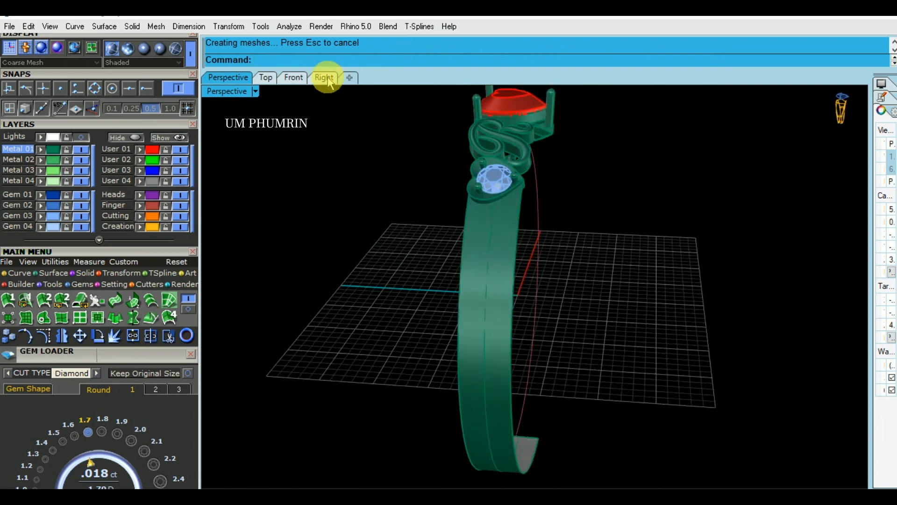
Show the band surface's edit points in the Right view and narrow its bottom end symmetrically to taper the band
{"action": "left_click", "coordinate": [329, 81]}
{"action": "scroll", "coordinate": [497, 221], "scroll_direction": "up", "scroll_amount": 5}
{"action": "left_click", "coordinate": [509, 243]}
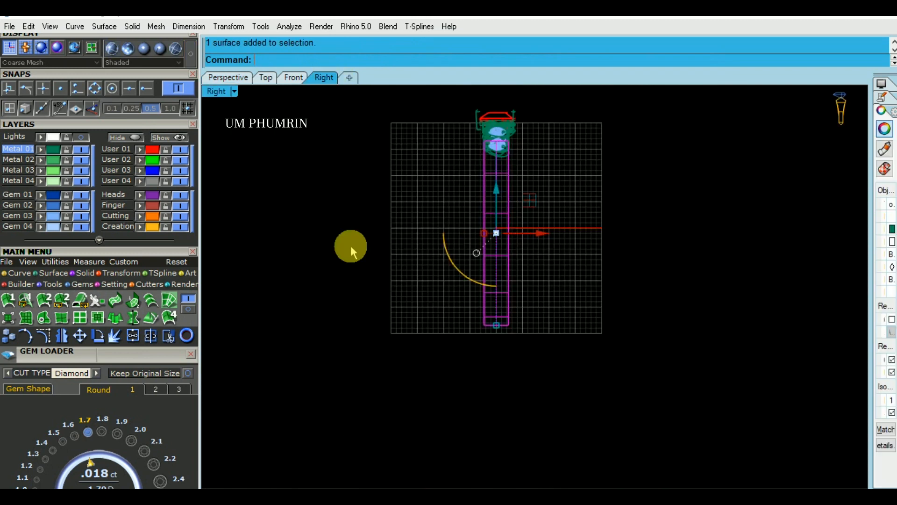
{"action": "left_click", "coordinate": [123, 273]}
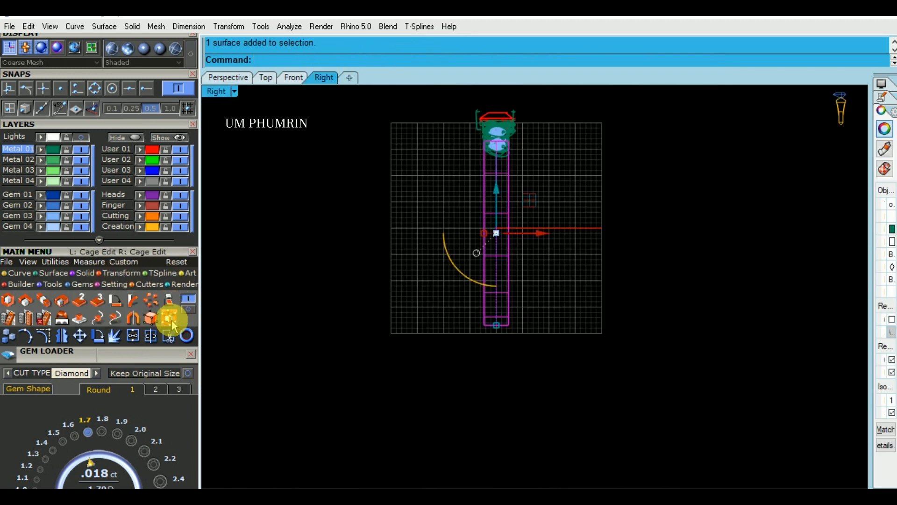
{"action": "left_click", "coordinate": [151, 321]}
{"action": "scroll", "coordinate": [494, 319], "scroll_direction": "up", "scroll_amount": 2}
{"action": "left_click_drag", "start_coordinate": [452, 304], "coordinate": [589, 361]}
{"action": "scroll", "coordinate": [491, 333], "scroll_direction": "up", "scroll_amount": 8}
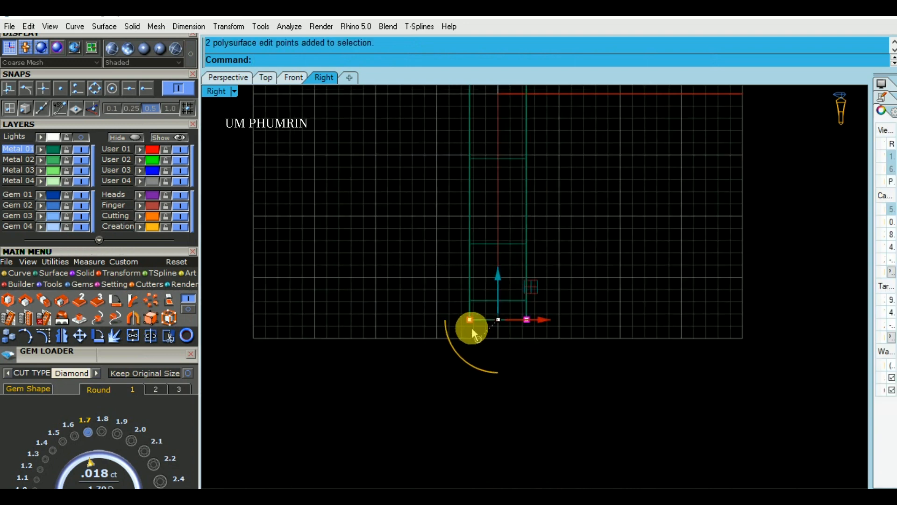
{"action": "left_click_drag", "start_coordinate": [468, 319], "coordinate": [479, 320]}
{"action": "left_click", "coordinate": [607, 328]}
{"action": "scroll", "coordinate": [608, 327], "scroll_direction": "down", "scroll_amount": 2}
{"action": "key", "text": "Escape"}
Mirror a copy of the tapered half band to the opposite side of the ring, starting the mirror plane at 0
{"action": "scroll", "coordinate": [549, 321], "scroll_direction": "down", "scroll_amount": 5}
{"action": "left_click", "coordinate": [523, 353]}
{"action": "scroll", "coordinate": [523, 352], "scroll_direction": "up", "scroll_amount": 3}
{"action": "left_click", "coordinate": [249, 83]}
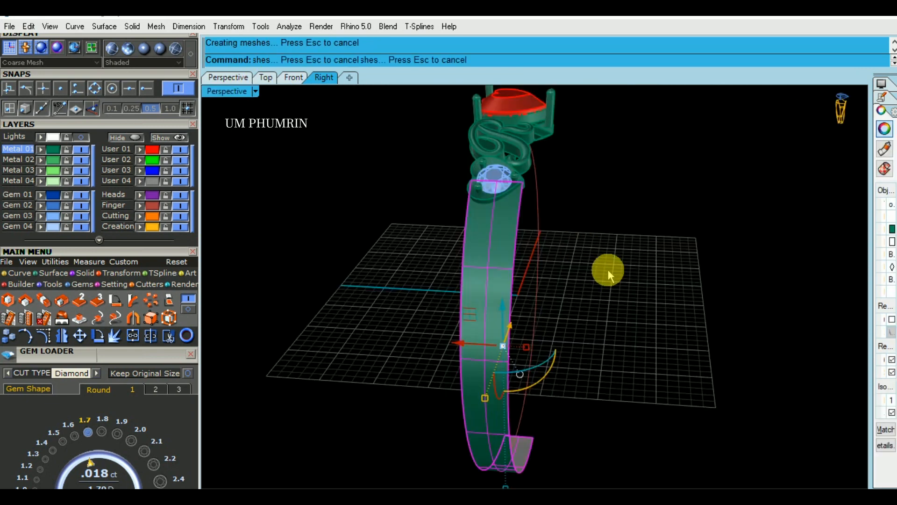
{"action": "right_click_drag", "start_coordinate": [601, 297], "coordinate": [453, 309]}
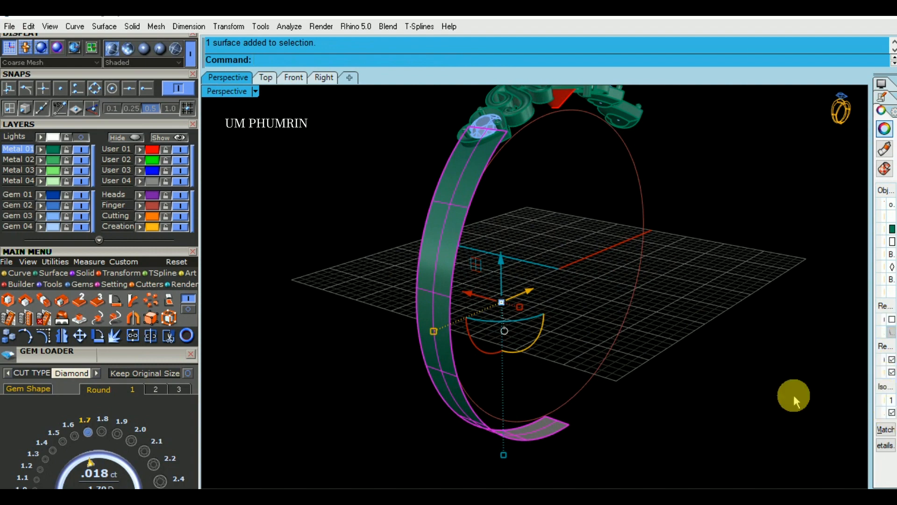
{"action": "right_click_drag", "start_coordinate": [569, 309], "coordinate": [541, 317]}
{"action": "right_click_drag", "start_coordinate": [653, 321], "coordinate": [584, 285]}
{"action": "type", "text": "Mirror"}
{"action": "key", "text": "Return"}
{"action": "type", "text": "0"}
{"action": "key", "text": "Return"}
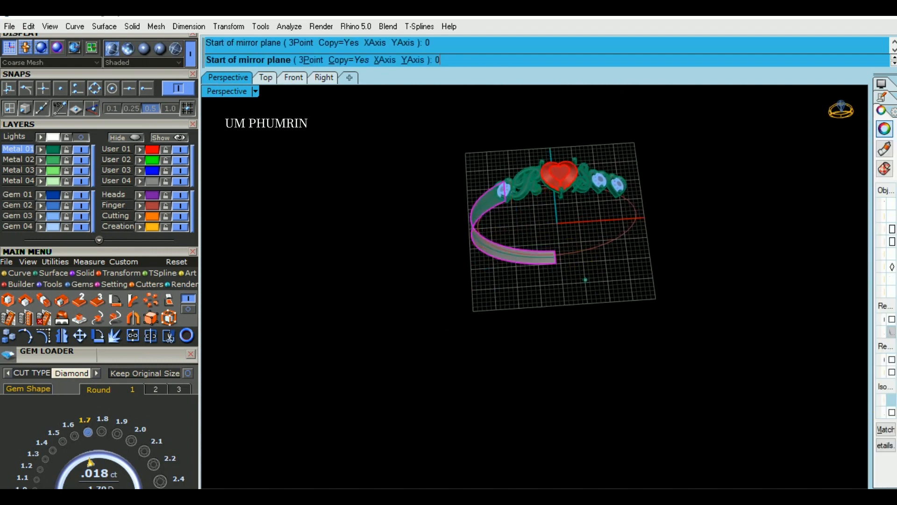
{"action": "type", "text": "0"}
{"action": "key", "text": "Return"}
{"action": "right_click_drag", "start_coordinate": [671, 290], "coordinate": [597, 290]}
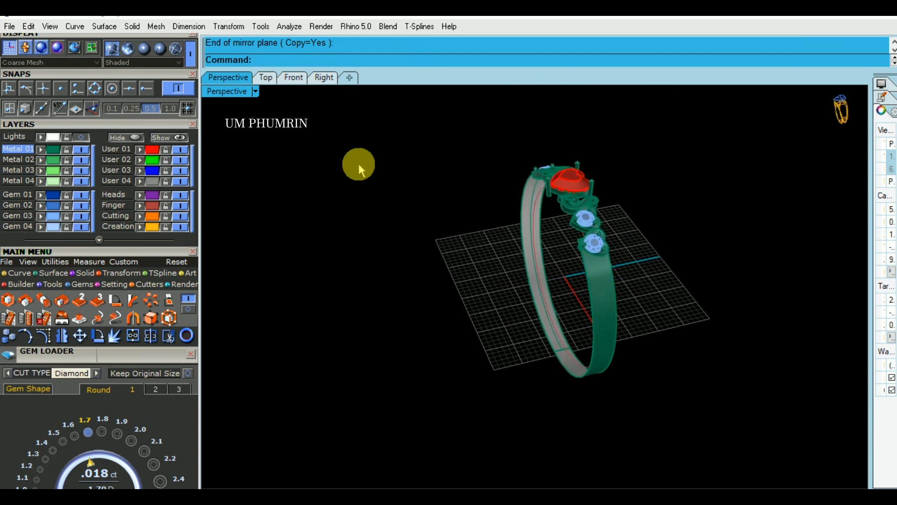
Check the full band in the Right and perspective views, and delete its mirrored right half
{"action": "left_click", "coordinate": [322, 78]}
{"action": "scroll", "coordinate": [461, 190], "scroll_direction": "down", "scroll_amount": 3}
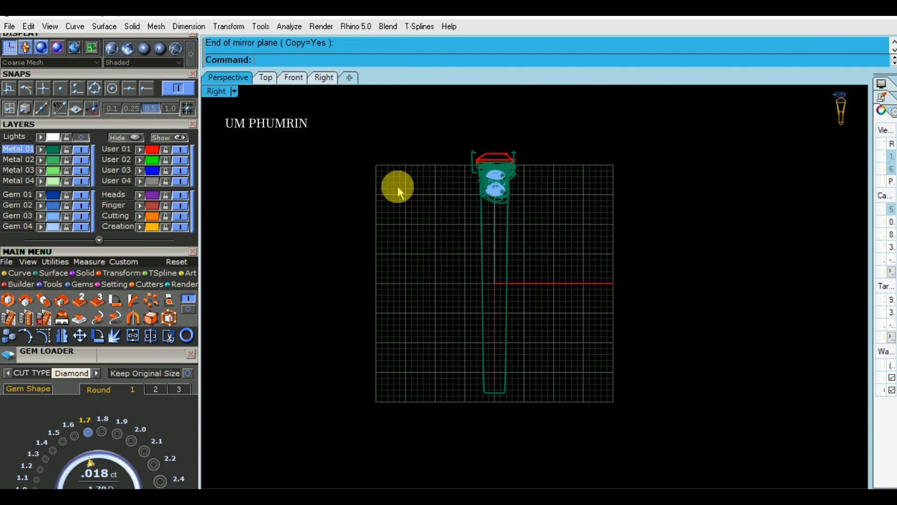
{"action": "left_click", "coordinate": [238, 79]}
{"action": "right_click_drag", "start_coordinate": [383, 161], "coordinate": [607, 230]}
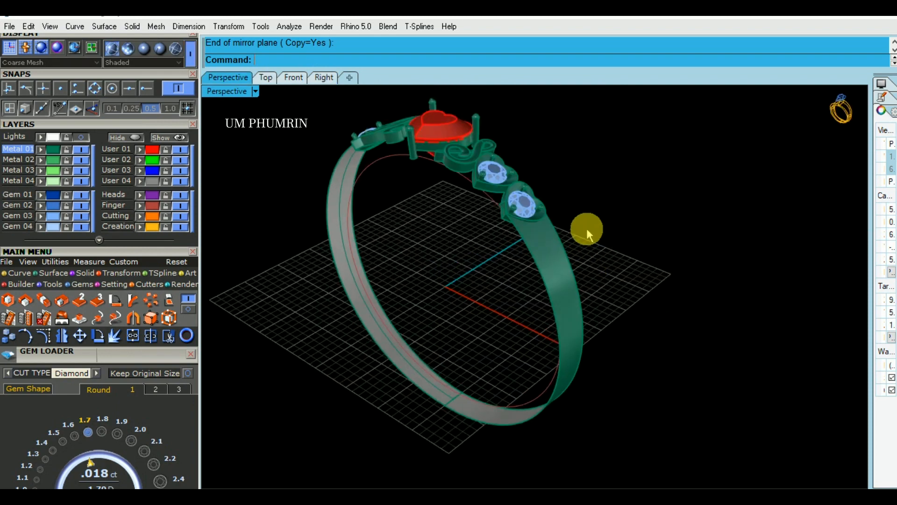
{"action": "scroll", "coordinate": [526, 258], "scroll_direction": "up", "scroll_amount": 3}
{"action": "left_click", "coordinate": [526, 258]}
{"action": "scroll", "coordinate": [528, 221], "scroll_direction": "down", "scroll_amount": 3}
{"action": "right_click_drag", "start_coordinate": [528, 221], "coordinate": [320, 114]}
{"action": "key", "text": "Delete"}
Check the remaining tapered half band in the Front, perspective and Right views
{"action": "left_click", "coordinate": [291, 77]}
{"action": "scroll", "coordinate": [427, 176], "scroll_direction": "down", "scroll_amount": 1}
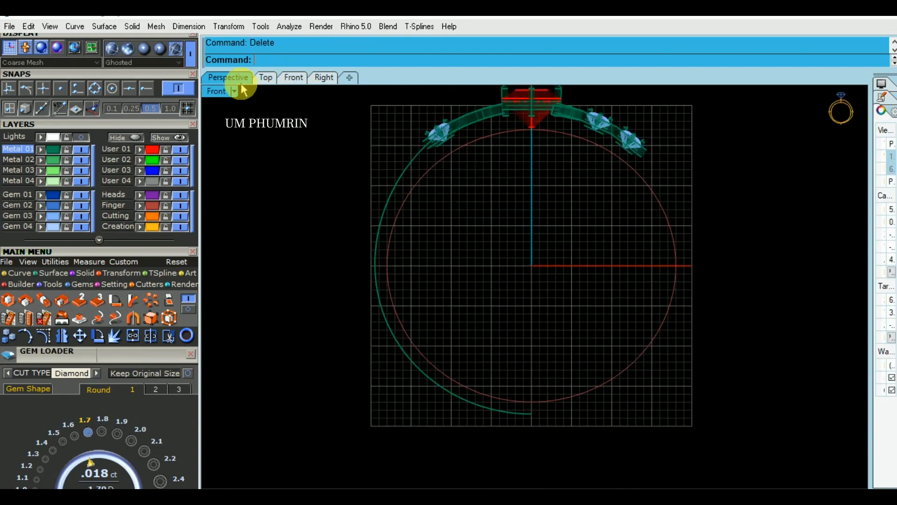
{"action": "left_click", "coordinate": [241, 80]}
{"action": "right_click_drag", "start_coordinate": [295, 139], "coordinate": [532, 201]}
{"action": "scroll", "coordinate": [472, 222], "scroll_direction": "down", "scroll_amount": 2}
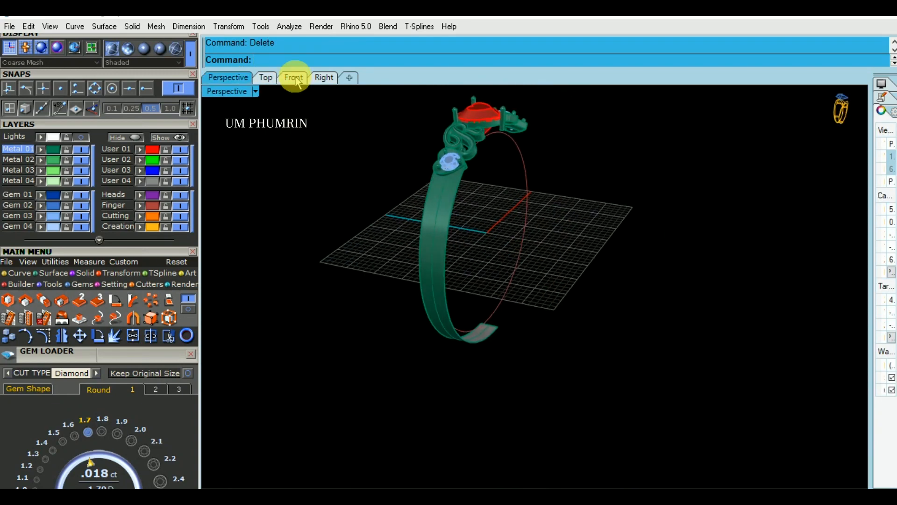
{"action": "left_click", "coordinate": [294, 77]}
{"action": "left_click", "coordinate": [323, 77]}
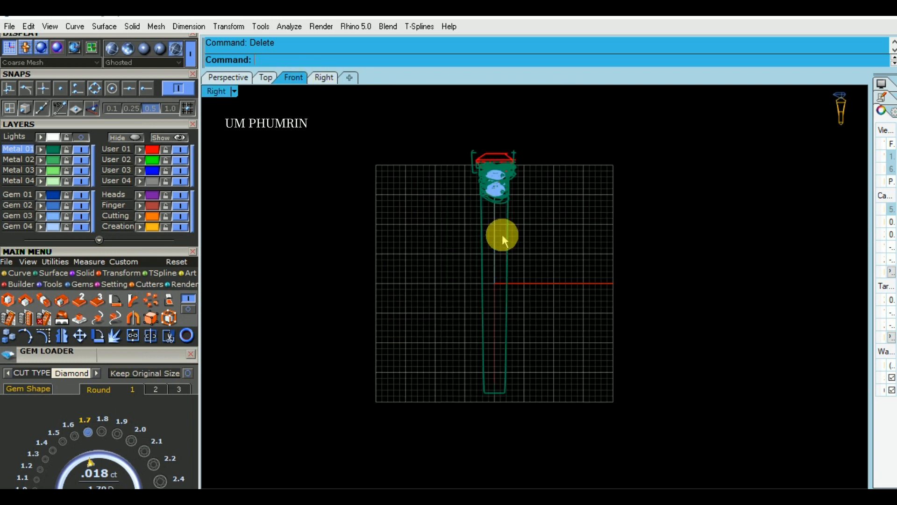
{"action": "scroll", "coordinate": [505, 236], "scroll_direction": "up", "scroll_amount": 2}
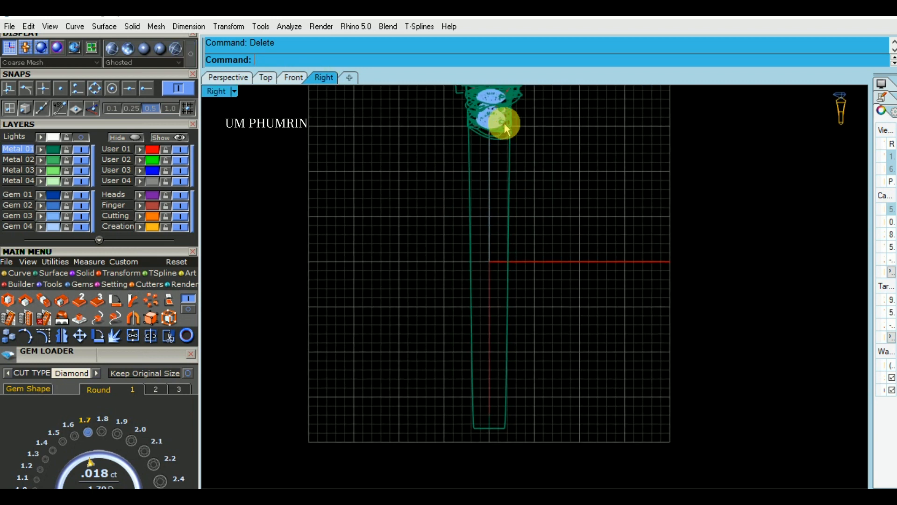
Isolate the tapered band surface and duplicate one of its long side edges as a curve
{"action": "left_click", "coordinate": [470, 161]}
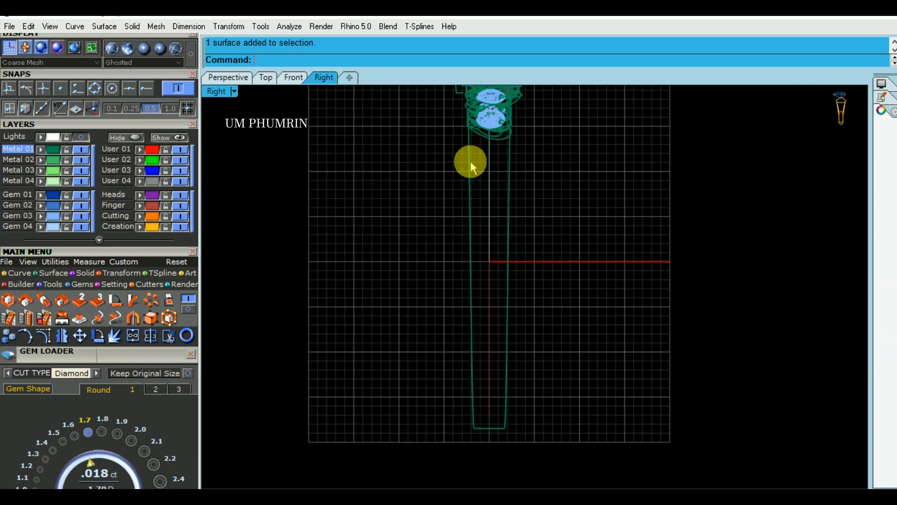
{"action": "right_click", "coordinate": [129, 139]}
{"action": "scroll", "coordinate": [454, 208], "scroll_direction": "up", "scroll_amount": 1}
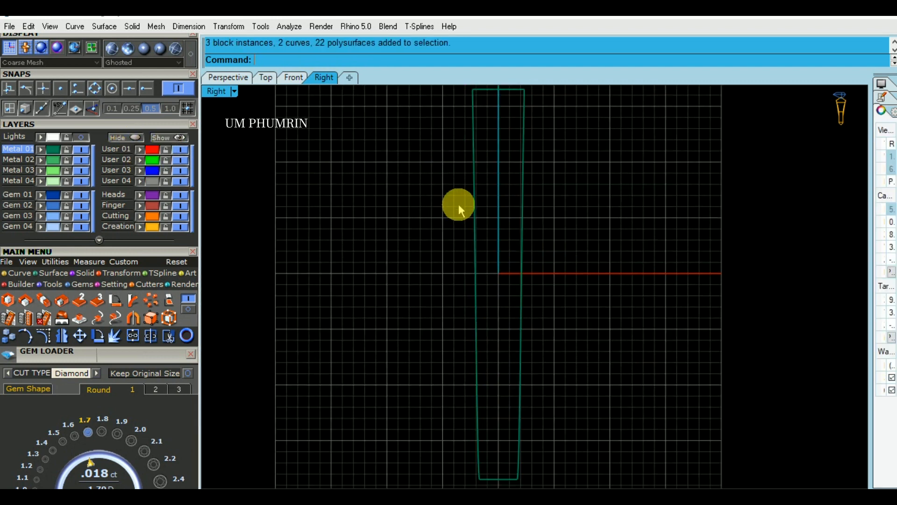
{"action": "key", "text": "Return"}
{"action": "left_click", "coordinate": [476, 207]}
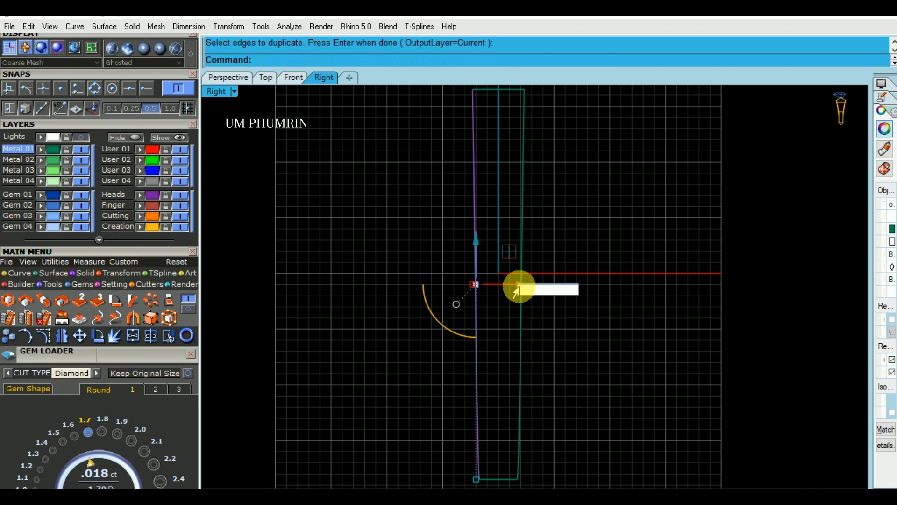
{"action": "type", "text": ".5"}
{"action": "key", "text": "Return"}
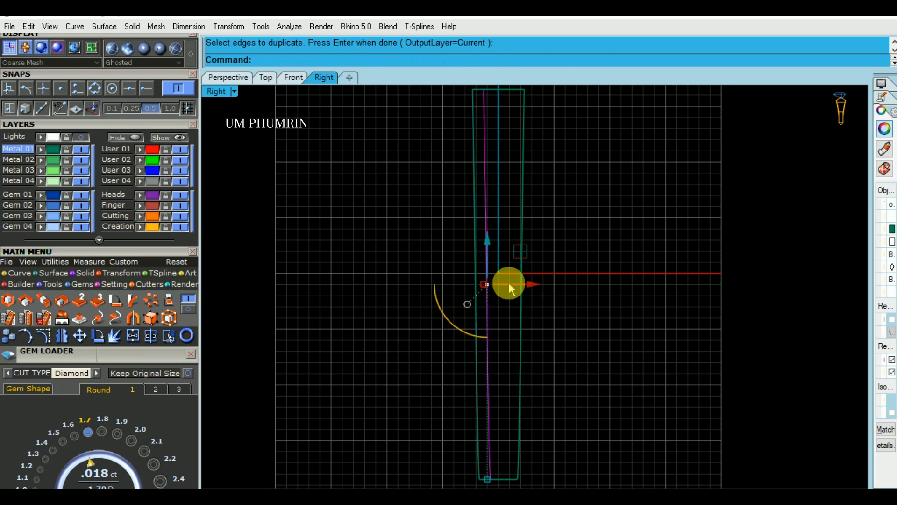
{"action": "key", "text": "ctrl+z"}
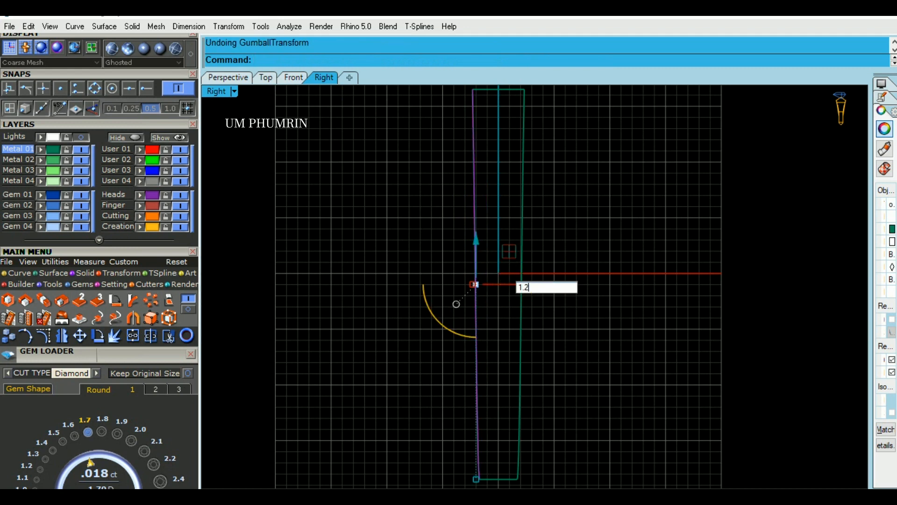
Move the duplicated edge curve 1.2 inward and mirror a copy of it across the band's centre line
{"action": "type", "text": "1.2"}
{"action": "key", "text": "Return"}
{"action": "right_click_drag", "start_coordinate": [517, 284], "coordinate": [478, 277]}
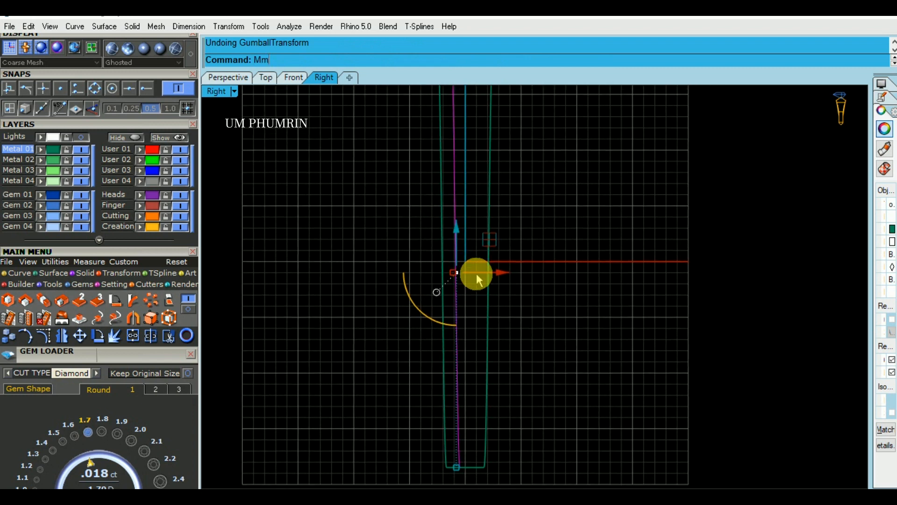
{"action": "key", "text": "Return"}
{"action": "left_click", "coordinate": [475, 271]}
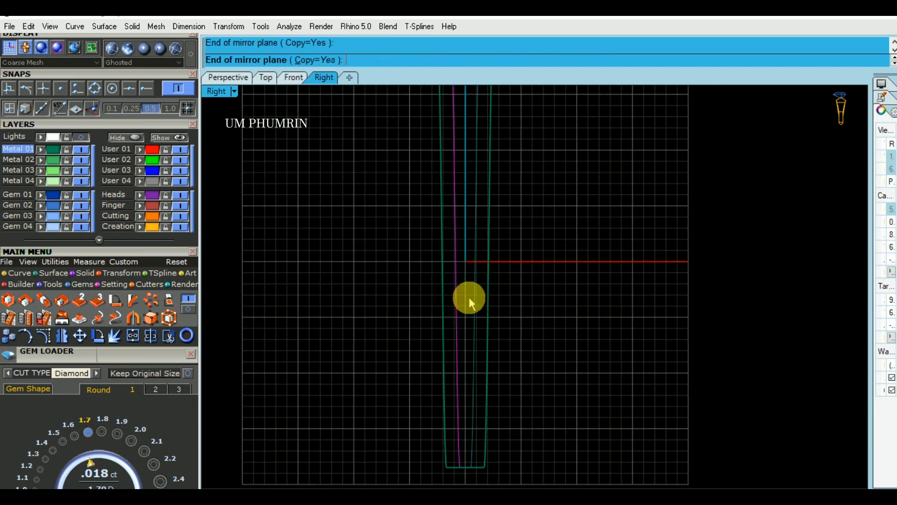
{"action": "left_click", "coordinate": [469, 297]}
Split the band surface lengthwise with the two inner curves
{"action": "left_click", "coordinate": [237, 84]}
{"action": "mouse_move", "coordinate": [475, 224]}
{"action": "right_mouse_down"}
{"action": "mouse_move", "coordinate": [500, 237]}
{"action": "mouse_move", "coordinate": [485, 196]}
{"action": "mouse_move", "coordinate": [472, 281]}
{"action": "right_mouse_up"}
{"action": "type", "text": "Sp"}
{"action": "key", "text": "Return"}
{"action": "left_click", "coordinate": [475, 252]}
{"action": "left_click", "coordinate": [459, 251]}
{"action": "key", "text": "Return"}
Delete the middle strip of the split band, keeping the two narrow side rails
{"action": "scroll", "coordinate": [472, 192], "scroll_direction": "up", "scroll_amount": 4}
{"action": "scroll", "coordinate": [479, 175], "scroll_direction": "up", "scroll_amount": 3}
{"action": "left_click", "coordinate": [402, 173], "text": "ctrl"}
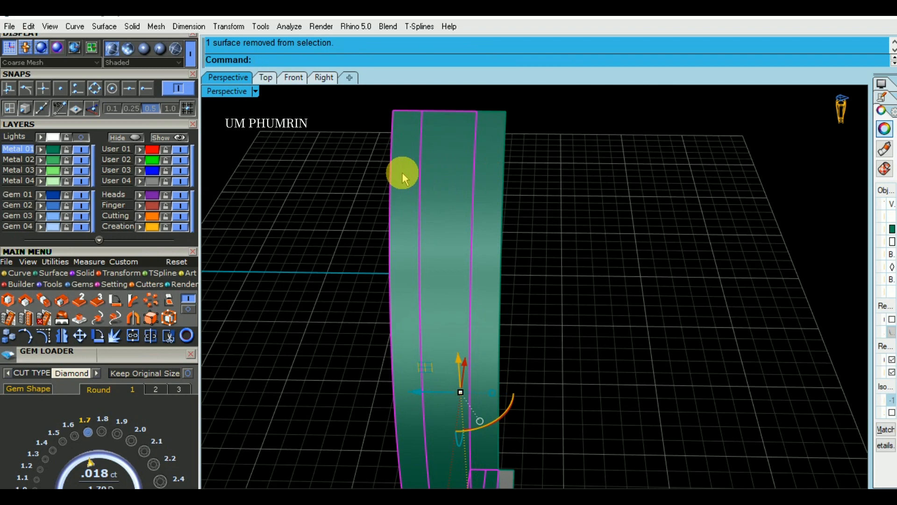
{"action": "type", "text": "De"}
{"action": "key", "text": "Return"}
{"action": "left_click_drag", "start_coordinate": [611, 230], "coordinate": [392, 196]}
{"action": "scroll", "coordinate": [561, 250], "scroll_direction": "down", "scroll_amount": 6}
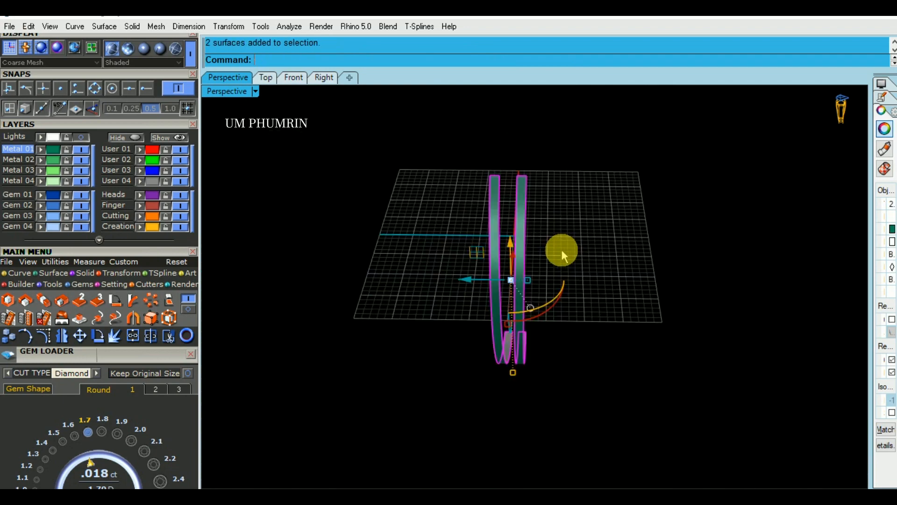
Show all hidden ring parts, move the outer construction curve to the Cutting layer and turn that layer off
{"action": "right_click_drag", "start_coordinate": [562, 250], "coordinate": [479, 252]}
{"action": "left_click", "coordinate": [180, 137]}
{"action": "right_click_drag", "start_coordinate": [357, 203], "coordinate": [194, 196]}
{"action": "left_click", "coordinate": [514, 176]}
{"action": "left_click", "coordinate": [141, 215]}
{"action": "left_click", "coordinate": [179, 216]}
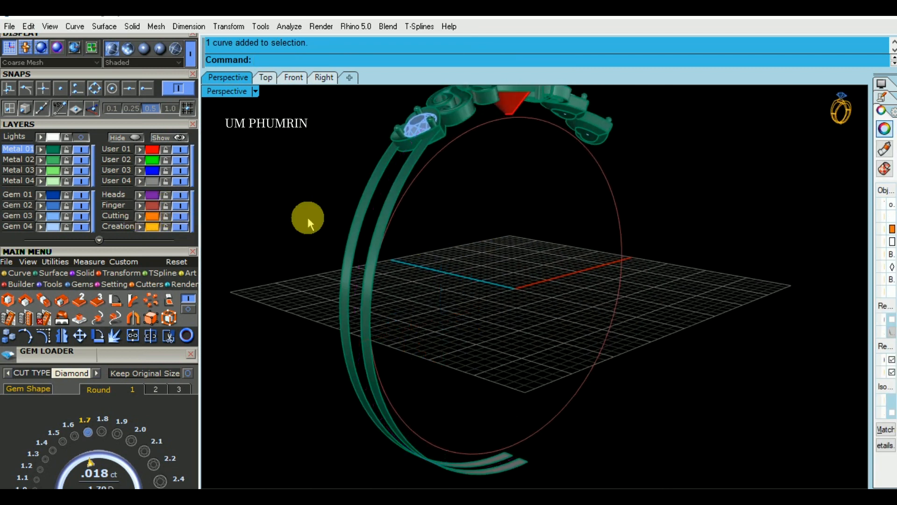
Examine the two side rail surfaces from several angles in the perspective view
{"action": "scroll", "coordinate": [385, 219], "scroll_direction": "down", "scroll_amount": 2}
{"action": "left_click", "coordinate": [386, 220]}
{"action": "left_click", "coordinate": [637, 310]}
{"action": "right_click_drag", "start_coordinate": [637, 310], "coordinate": [579, 228]}
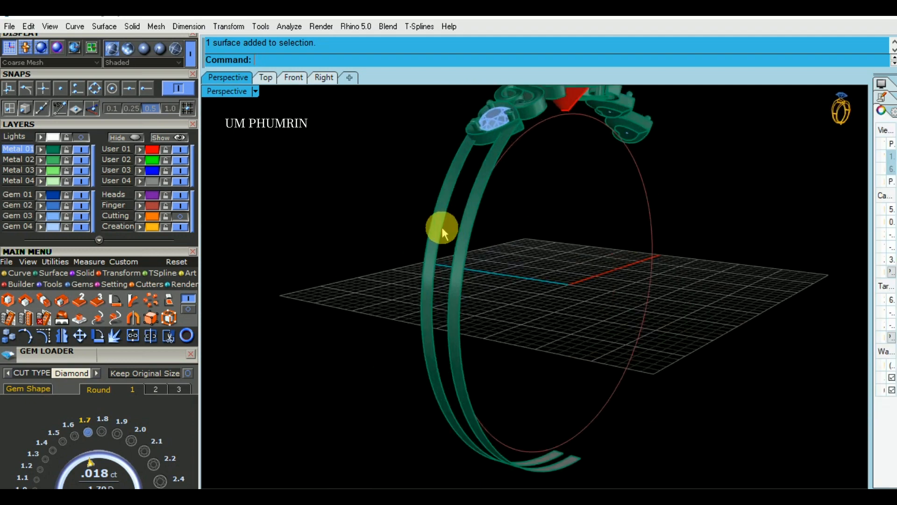
{"action": "scroll", "coordinate": [442, 227], "scroll_direction": "up", "scroll_amount": 2}
{"action": "left_click", "coordinate": [459, 225]}
{"action": "left_click", "coordinate": [429, 221], "text": "shift"}
{"action": "scroll", "coordinate": [511, 230], "scroll_direction": "down", "scroll_amount": 2}
{"action": "scroll", "coordinate": [511, 229], "scroll_direction": "down", "scroll_amount": 1}
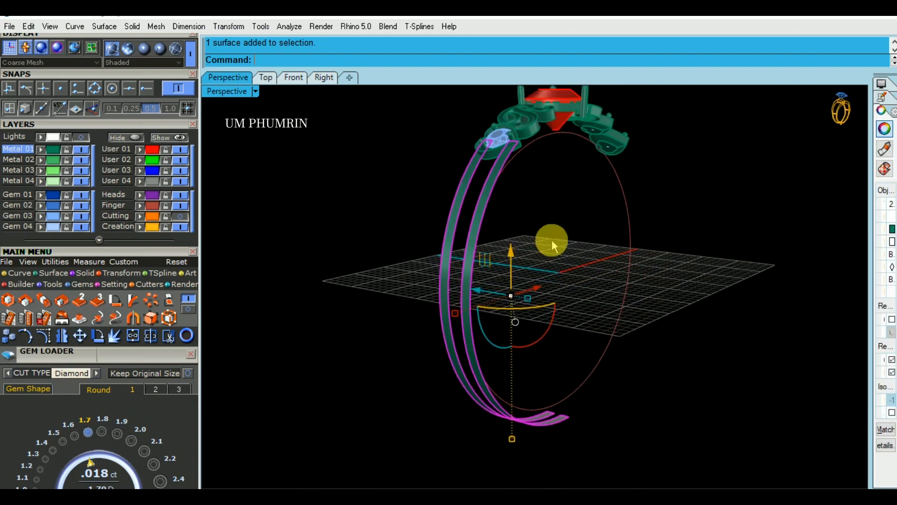
{"action": "right_click_drag", "start_coordinate": [547, 243], "coordinate": [510, 255]}
{"action": "right_click_drag", "start_coordinate": [533, 252], "coordinate": [545, 229], "text": "shift"}
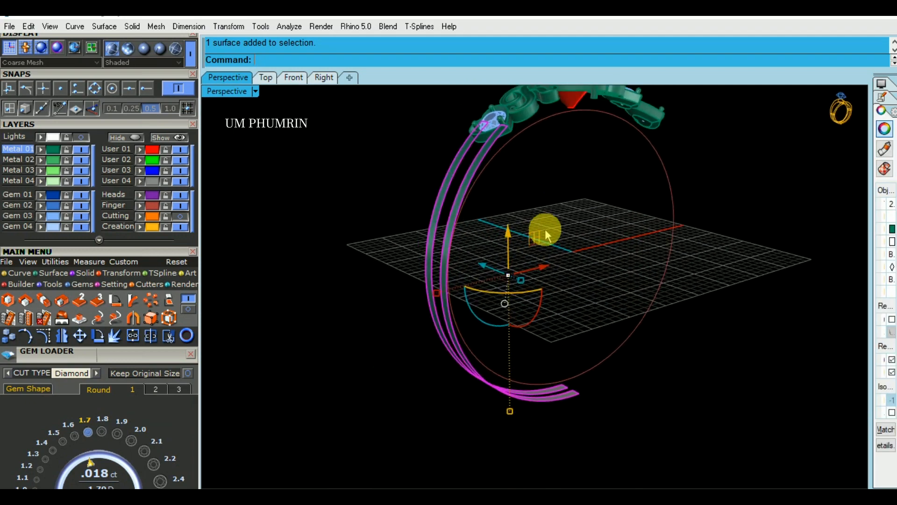
{"action": "left_click", "coordinate": [609, 242]}
Duplicate the outer edges of both rails, loft a full-width surface between them and delete the edge curves
{"action": "right_click_drag", "start_coordinate": [239, 220], "coordinate": [496, 226]}
{"action": "left_click", "coordinate": [448, 251]}
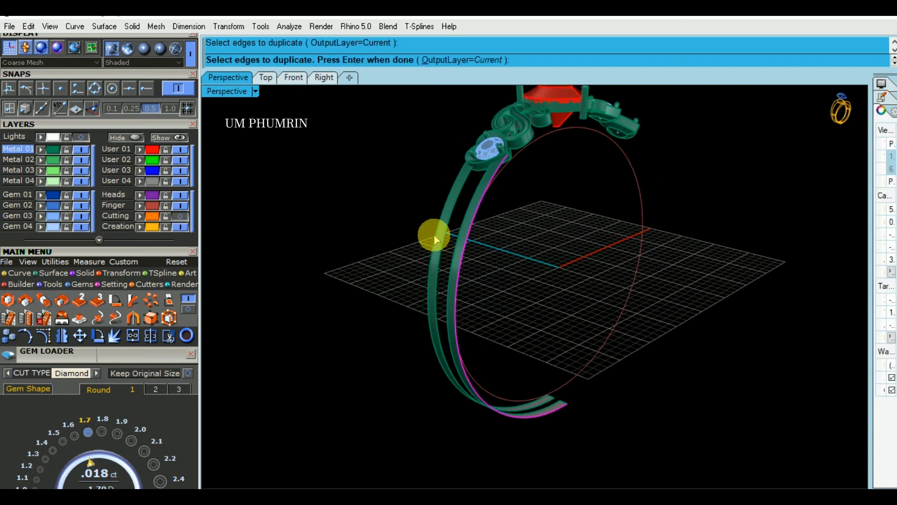
{"action": "key", "text": "Return"}
{"action": "type", "text": "O"}
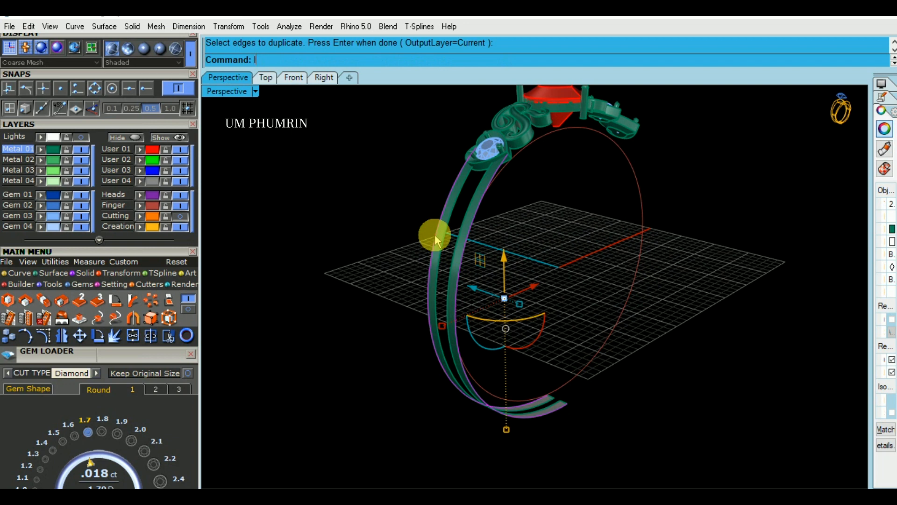
{"action": "type", "text": "Lo"}
{"action": "key", "text": "Return"}
Offset the lofted surface inward by 3 as a solid and check its thickness in the Front view
{"action": "key", "text": "Return"}
{"action": "key", "text": "Delete"}
{"action": "left_click", "coordinate": [453, 233]}
{"action": "type", "text": "O"}
{"action": "key", "text": "Return"}
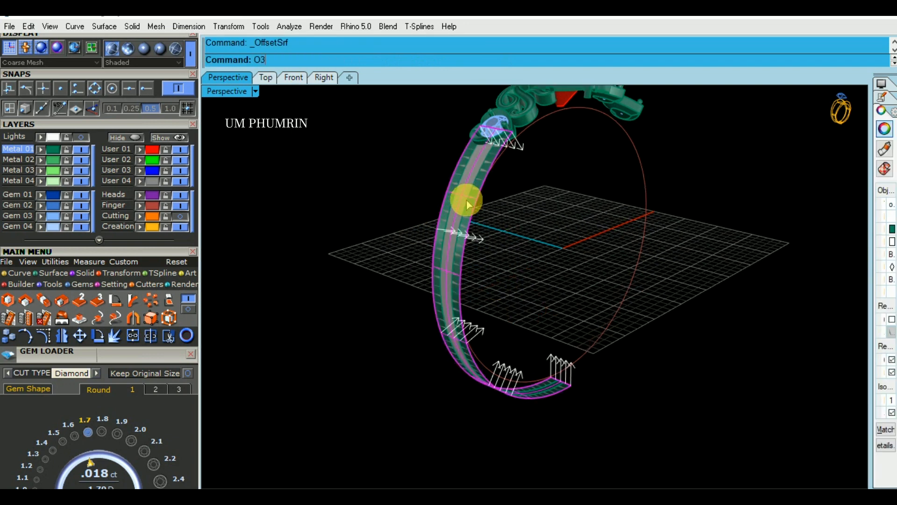
{"action": "key", "text": "Return"}
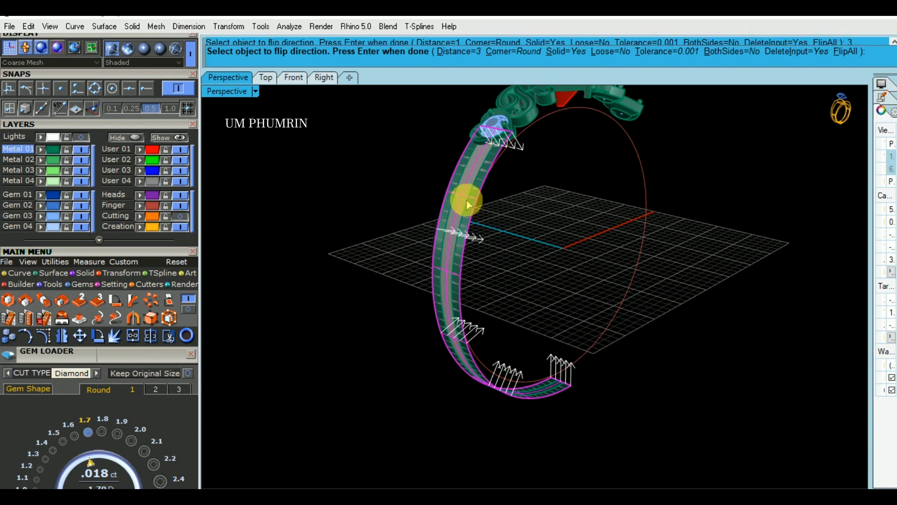
{"action": "key", "text": "Return"}
{"action": "left_click", "coordinate": [293, 78]}
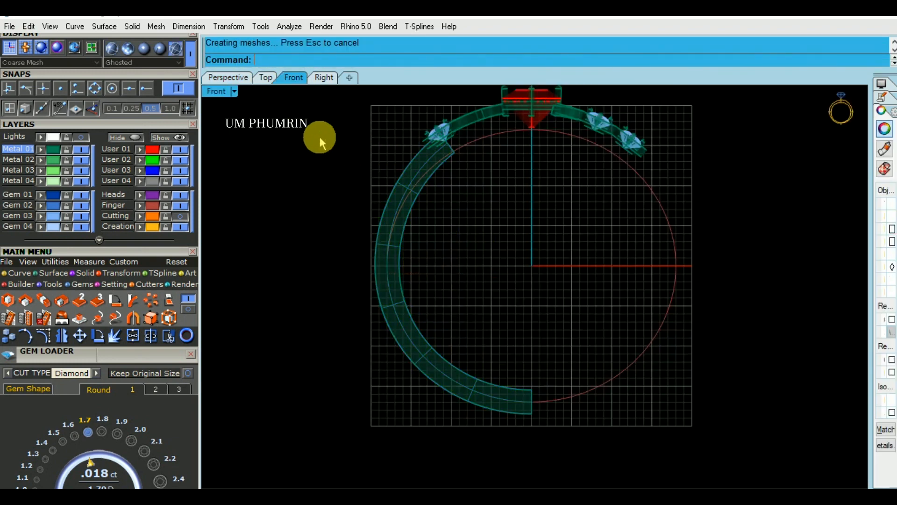
Extrude the finger-size circle to both sides as a solid cylinder extending well past the band
{"action": "left_click", "coordinate": [228, 78]}
{"action": "right_click_drag", "start_coordinate": [570, 169], "coordinate": [509, 165]}
{"action": "left_click", "coordinate": [548, 150]}
{"action": "key", "text": "F4"}
{"action": "left_click", "coordinate": [636, 227]}
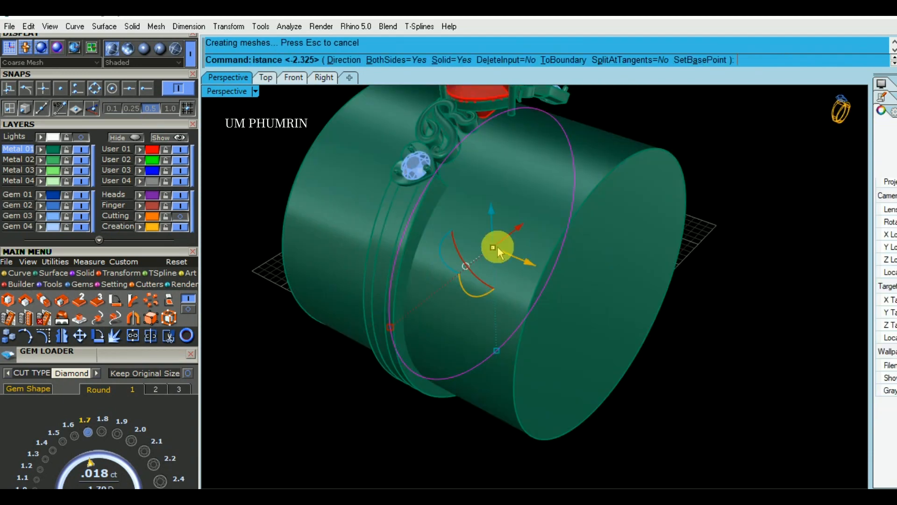
Subtract the finger cylinder from the thick half-band solid with BooleanDifference
{"action": "right_click_drag", "start_coordinate": [498, 250], "coordinate": [435, 205]}
{"action": "scroll", "coordinate": [420, 189], "scroll_direction": "up", "scroll_amount": 6}
{"action": "left_click", "coordinate": [412, 175]}
{"action": "scroll", "coordinate": [444, 220], "scroll_direction": "down", "scroll_amount": 5}
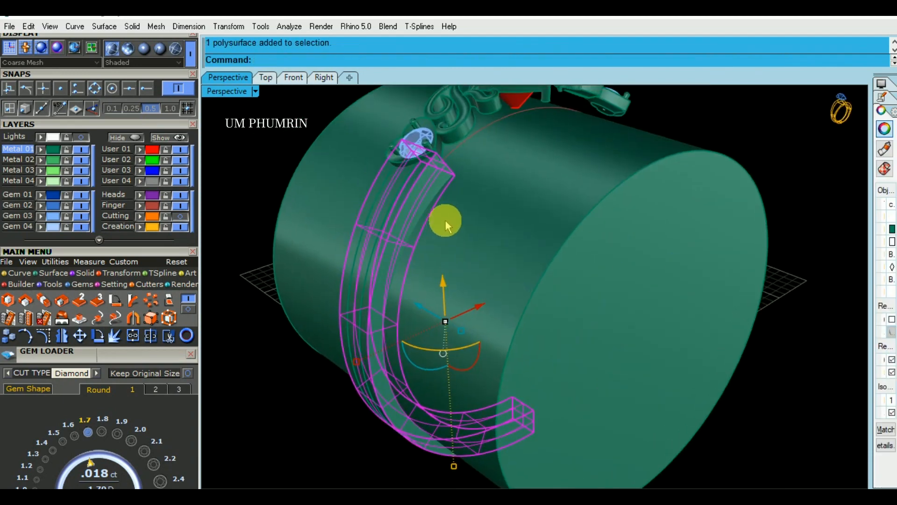
{"action": "type", "text": "BooleanDifference"}
{"action": "key", "text": "Return"}
{"action": "left_click", "coordinate": [540, 220]}
{"action": "right_click", "coordinate": [539, 220]}
Duplicate the inner side edge of the cut half-band solid as a curve and remove the solid
{"action": "right_click_drag", "start_coordinate": [540, 220], "coordinate": [470, 224]}
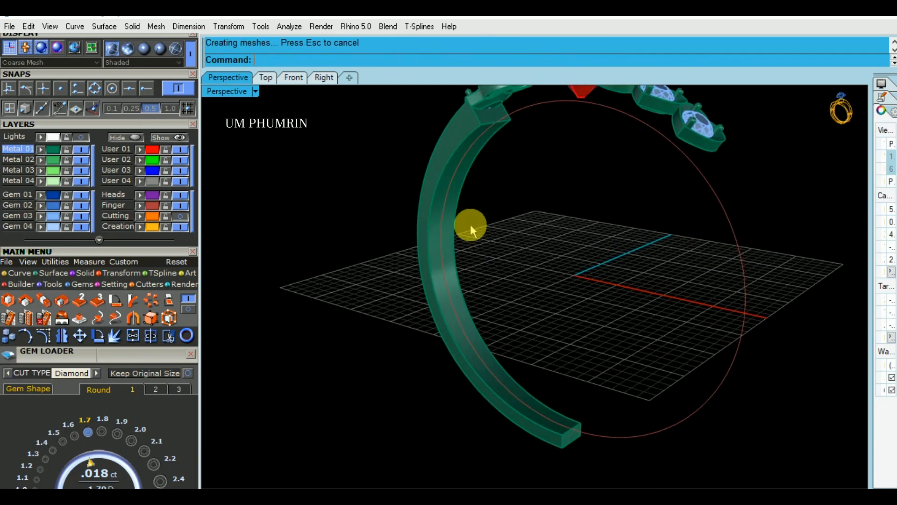
{"action": "left_click", "coordinate": [432, 218]}
{"action": "right_click", "coordinate": [432, 218]}
{"action": "scroll", "coordinate": [435, 225], "scroll_direction": "up", "scroll_amount": 4}
{"action": "left_click", "coordinate": [437, 228]}
{"action": "scroll", "coordinate": [444, 228], "scroll_direction": "down", "scroll_amount": 3}
{"action": "type", "text": "d"}
{"action": "right_click_drag", "start_coordinate": [446, 229], "coordinate": [571, 248]}
{"action": "key", "text": "Return"}
{"action": "left_click", "coordinate": [571, 248]}
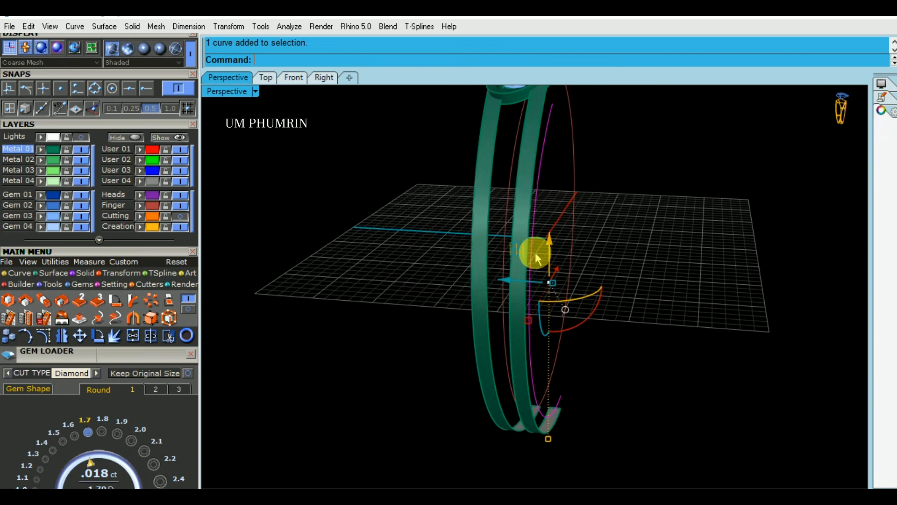
Copy the inner edge curve 1.2 toward the middle of the band
{"action": "left_click", "coordinate": [508, 282]}
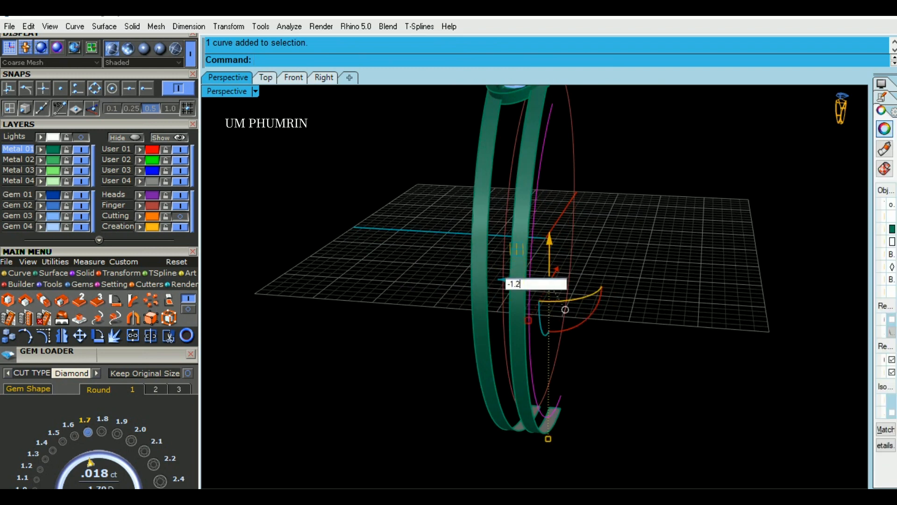
{"action": "key", "text": "ctrl+z"}
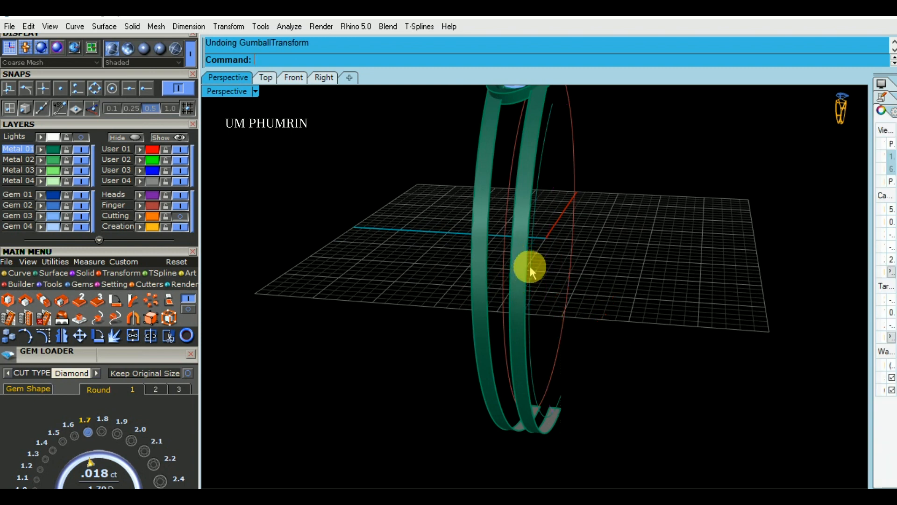
{"action": "left_click", "coordinate": [531, 271]}
{"action": "left_click", "coordinate": [534, 268]}
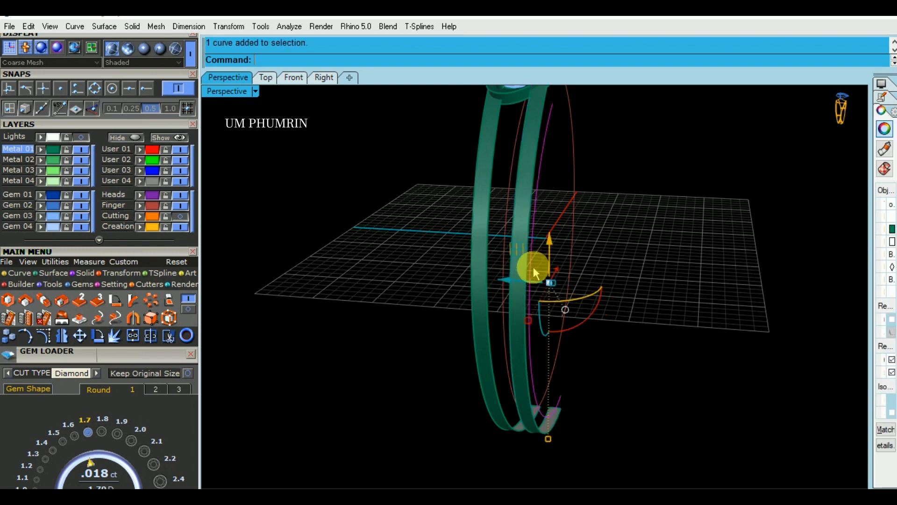
{"action": "left_click", "coordinate": [508, 282]}
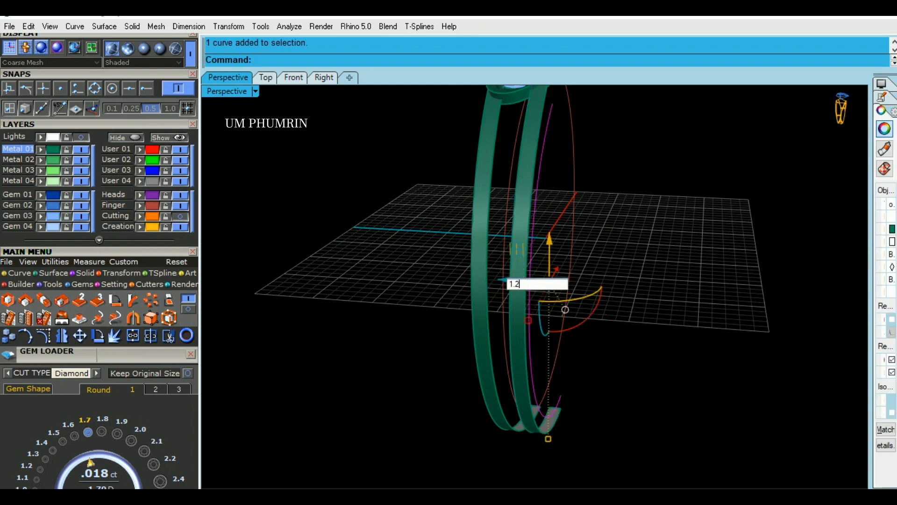
{"action": "type", "text": "1.2"}
{"action": "key", "text": "Return"}
Loft a narrow inner rail between the edge curve and its copy with Normal style, and delete the curves
{"action": "left_click", "coordinate": [536, 190]}
{"action": "mouse_move", "coordinate": [537, 186]}
{"action": "right_mouse_down"}
{"action": "mouse_move", "coordinate": [565, 198]}
{"action": "mouse_move", "coordinate": [518, 196]}
{"action": "mouse_move", "coordinate": [515, 170]}
{"action": "mouse_move", "coordinate": [529, 171]}
{"action": "right_mouse_up"}
{"action": "left_click", "coordinate": [486, 127], "text": "ctrl"}
{"action": "right_click", "coordinate": [529, 172]}
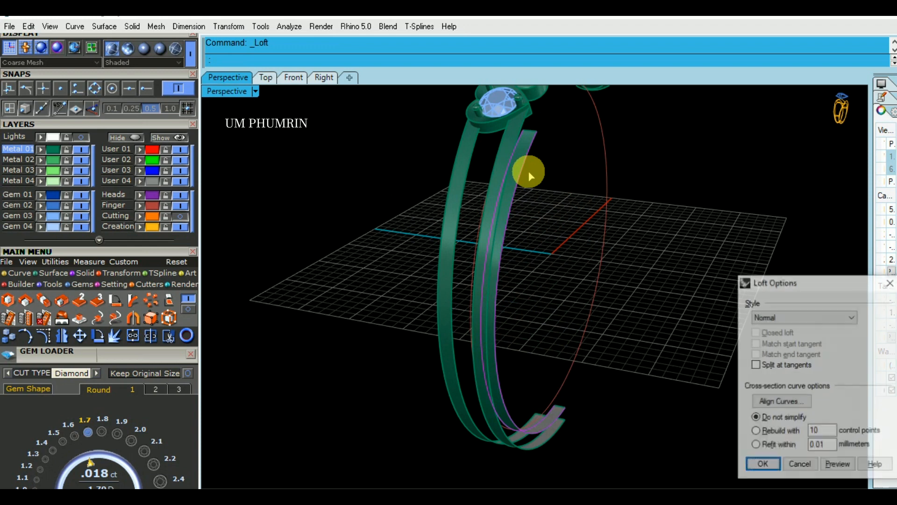
{"action": "key", "text": "Return"}
{"action": "right_click_drag", "start_coordinate": [550, 207], "coordinate": [575, 218], "text": "shift"}
{"action": "key", "text": "Delete"}
Mirror a copy of the inner rail surface to the band's other side, starting the mirror plane at 0
{"action": "left_click", "coordinate": [533, 193]}
{"action": "type", "text": "Mmm"}
{"action": "key", "text": "BackSpace"}
{"action": "key", "text": "Return"}
{"action": "type", "text": "0"}
{"action": "key", "text": "Return"}
{"action": "key", "text": "shift"}
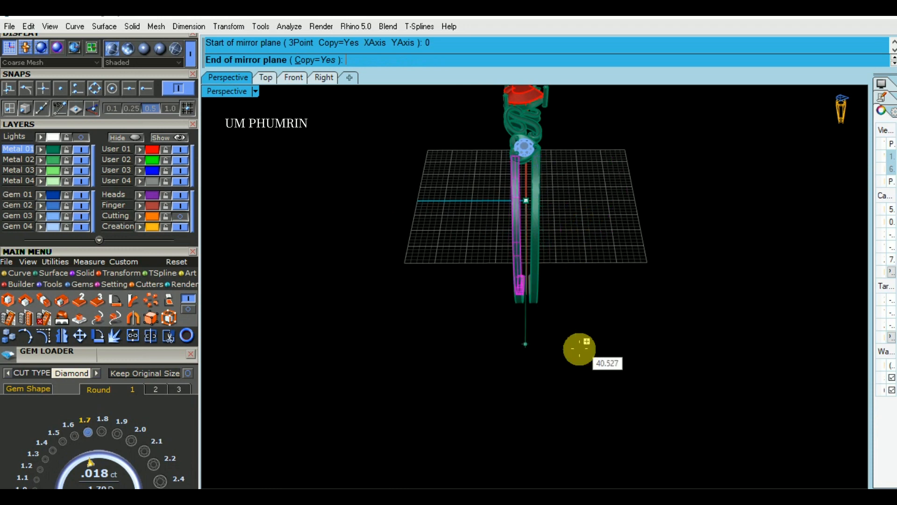
{"action": "left_click", "coordinate": [580, 348]}
Offset the two outer rail surfaces outward by 3 as solids with OffsetSrf
{"action": "right_click_drag", "start_coordinate": [624, 354], "coordinate": [468, 209]}
{"action": "left_click", "coordinate": [467, 210]}
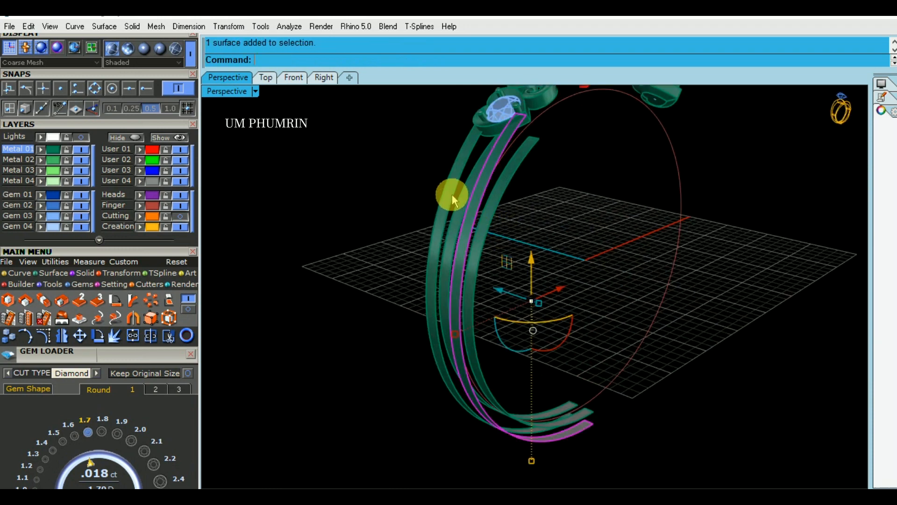
{"action": "right_click_drag", "start_coordinate": [527, 211], "coordinate": [487, 210]}
{"action": "type", "text": "offsetsrf"}
{"action": "key", "text": "Return"}
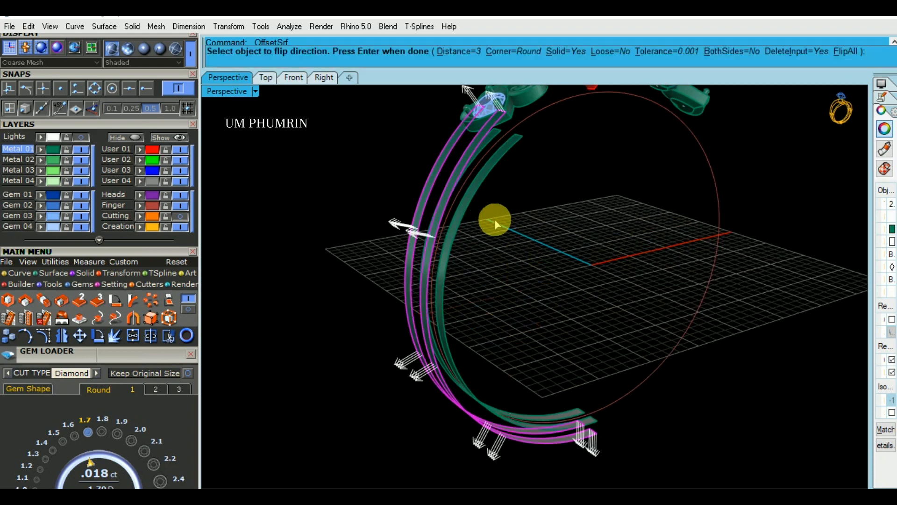
{"action": "key", "text": "Return"}
{"action": "right_click_drag", "start_coordinate": [562, 219], "coordinate": [470, 161]}
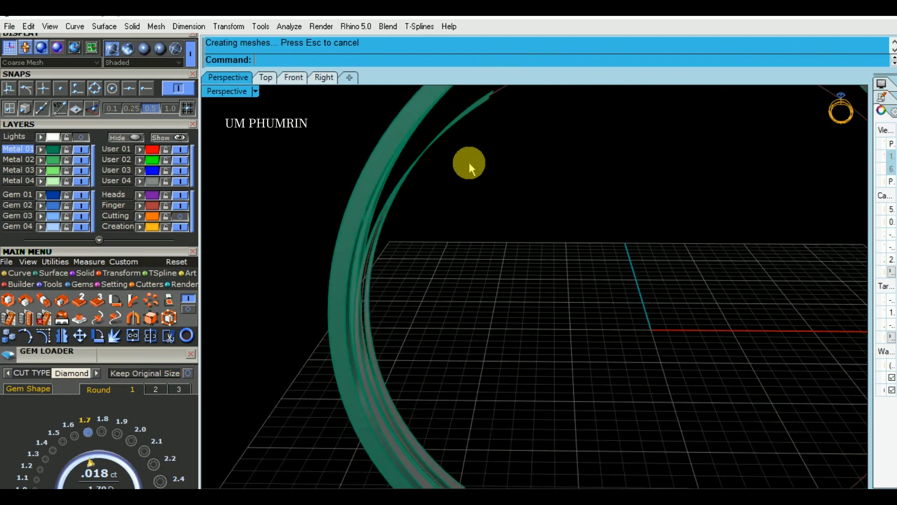
Offset the two inner rail surfaces into solids with OffsetSrf, repeating the outer rails' settings
{"action": "left_click_drag", "start_coordinate": [453, 136], "coordinate": [432, 120]}
{"action": "scroll", "coordinate": [532, 148], "scroll_direction": "down", "scroll_amount": 3}
{"action": "right_click_drag", "start_coordinate": [520, 237], "coordinate": [508, 299], "text": "shift"}
{"action": "left_click", "coordinate": [534, 140], "text": "ctrl"}
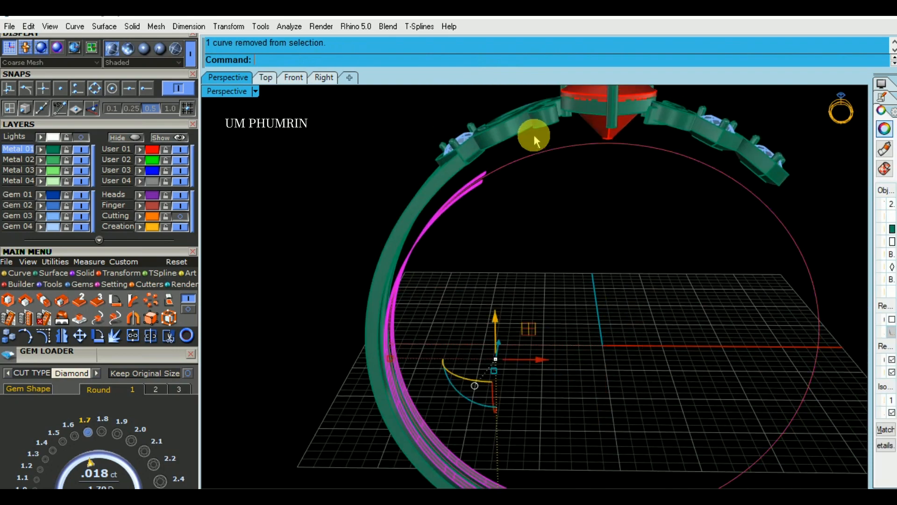
{"action": "right_click_drag", "start_coordinate": [537, 150], "coordinate": [547, 177], "text": "shift"}
{"action": "right_click", "coordinate": [546, 176]}
{"action": "right_click", "coordinate": [545, 203]}
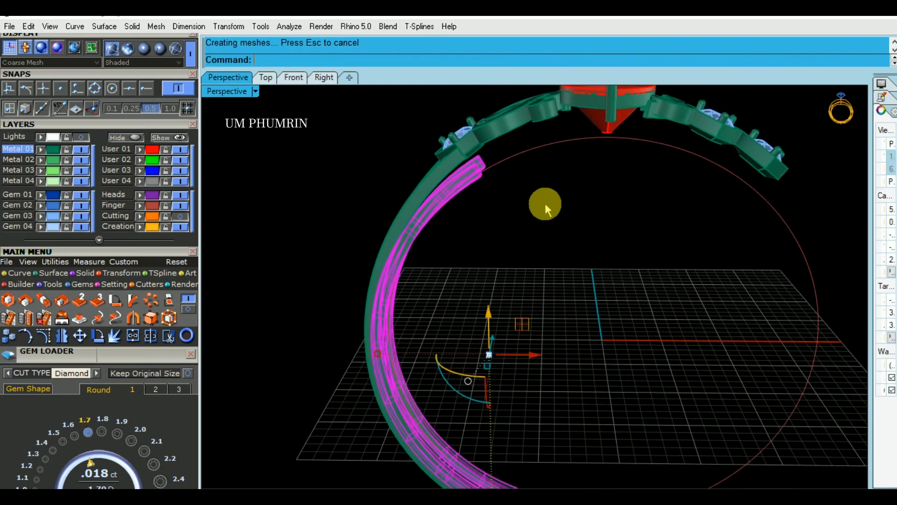
Check the four rail solids of the half shank and hide the Finger layer
{"action": "scroll", "coordinate": [558, 227], "scroll_direction": "down", "scroll_amount": 3}
{"action": "right_click_drag", "start_coordinate": [557, 227], "coordinate": [490, 171]}
{"action": "scroll", "coordinate": [489, 171], "scroll_direction": "up", "scroll_amount": 6}
{"action": "left_click", "coordinate": [480, 149]}
{"action": "left_click", "coordinate": [456, 137], "text": "shift"}
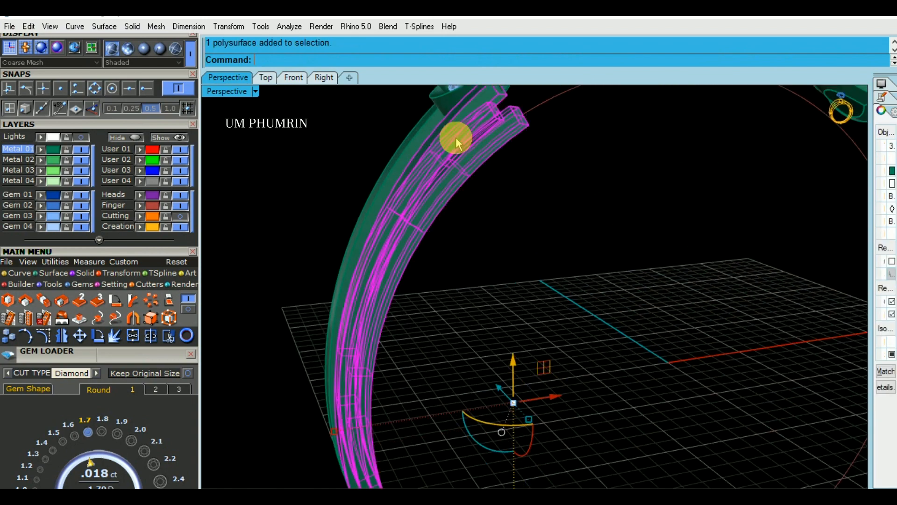
{"action": "left_click", "coordinate": [421, 139], "text": "shift"}
{"action": "scroll", "coordinate": [516, 154], "scroll_direction": "down", "scroll_amount": 4}
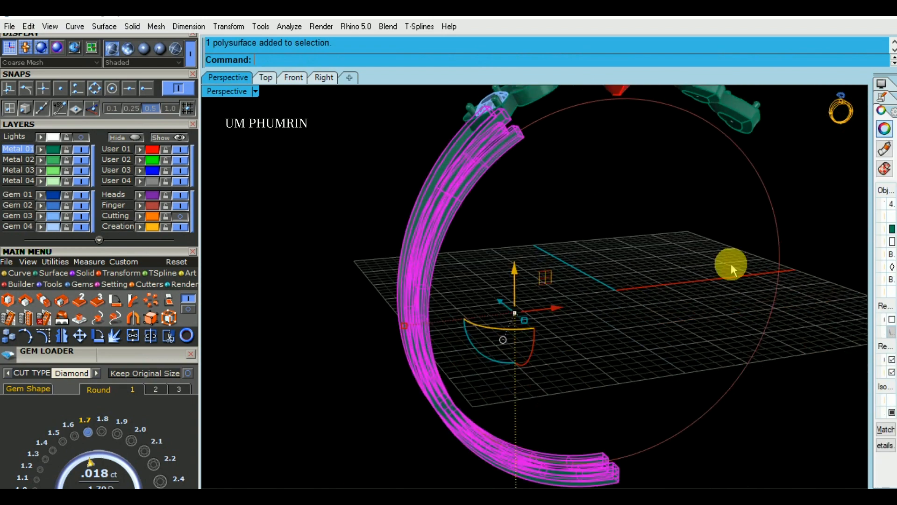
{"action": "left_click", "coordinate": [740, 332]}
{"action": "right_click_drag", "start_coordinate": [549, 218], "coordinate": [511, 194]}
{"action": "left_click", "coordinate": [180, 205]}
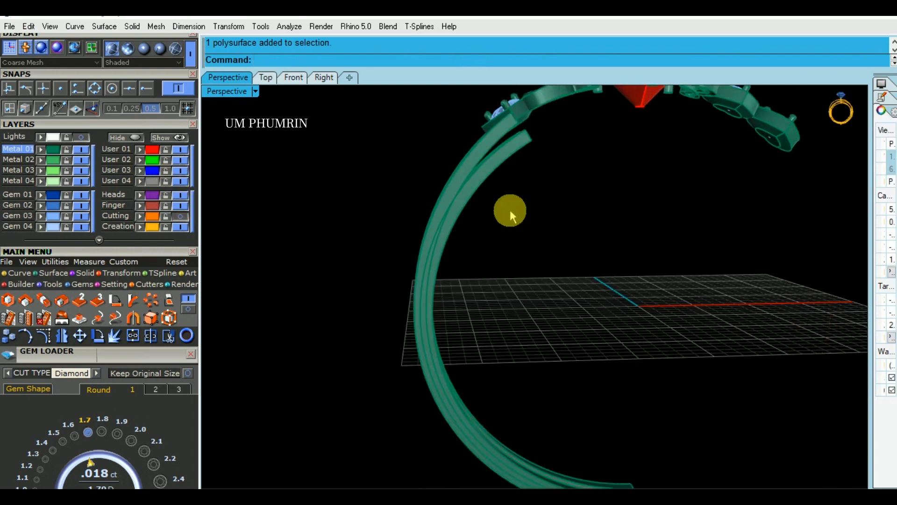
Mirror a copy of all four rail solids to the ring's other half, starting the mirror plane at 0
{"action": "scroll", "coordinate": [512, 215], "scroll_direction": "down", "scroll_amount": 5}
{"action": "left_click_drag", "start_coordinate": [514, 212], "coordinate": [432, 262]}
{"action": "right_click_drag", "start_coordinate": [570, 184], "coordinate": [559, 262]}
{"action": "scroll", "coordinate": [571, 252], "scroll_direction": "down", "scroll_amount": 4}
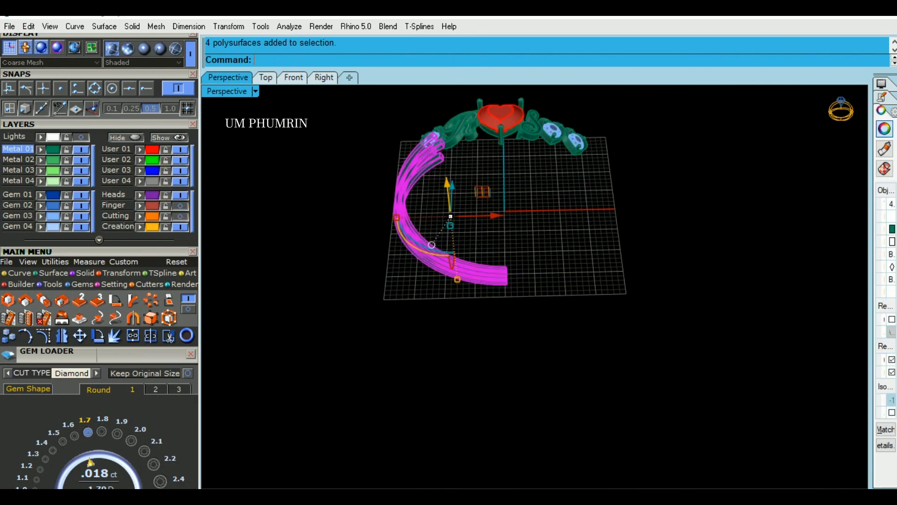
{"action": "type", "text": "mi"}
{"action": "key", "text": "Return"}
{"action": "type", "text": "0"}
{"action": "key", "text": "Return"}
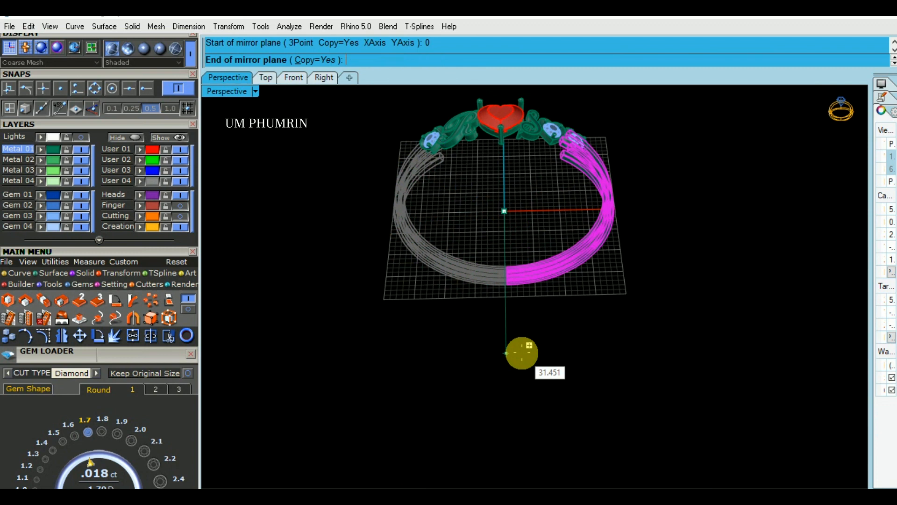
{"action": "left_click", "coordinate": [522, 353]}
{"action": "left_click", "coordinate": [553, 361]}
Check the full shank from the front and show the Finger layer again
{"action": "right_click_drag", "start_coordinate": [608, 322], "coordinate": [631, 244]}
{"action": "scroll", "coordinate": [632, 248], "scroll_direction": "down", "scroll_amount": 2}
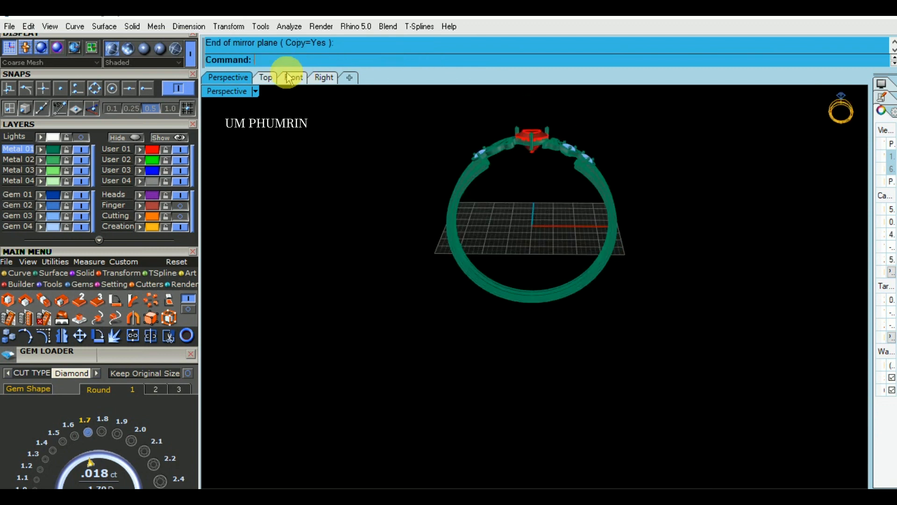
{"action": "left_click", "coordinate": [288, 79]}
{"action": "scroll", "coordinate": [444, 154], "scroll_direction": "down", "scroll_amount": 3}
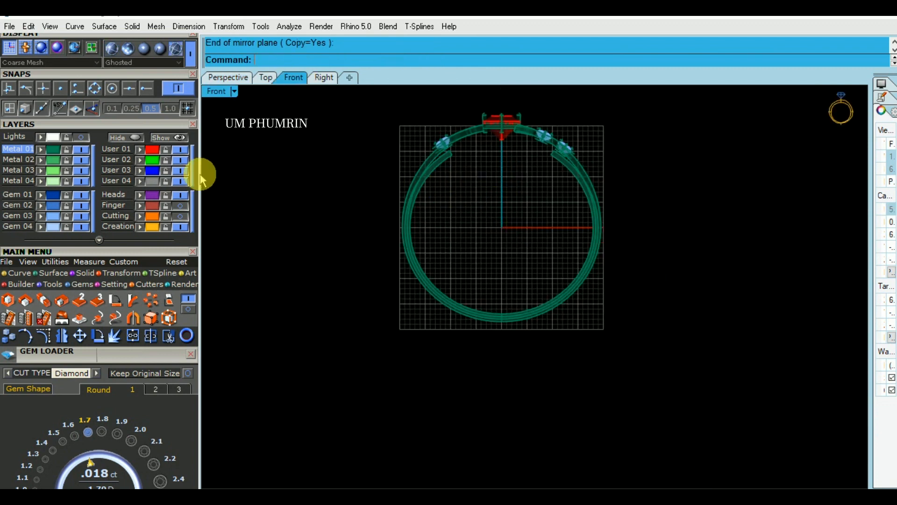
{"action": "left_click", "coordinate": [232, 78]}
{"action": "mouse_move", "coordinate": [416, 192]}
{"action": "right_mouse_down"}
{"action": "mouse_move", "coordinate": [529, 156]}
{"action": "mouse_move", "coordinate": [394, 204]}
{"action": "right_mouse_up"}
{"action": "left_click", "coordinate": [181, 216]}
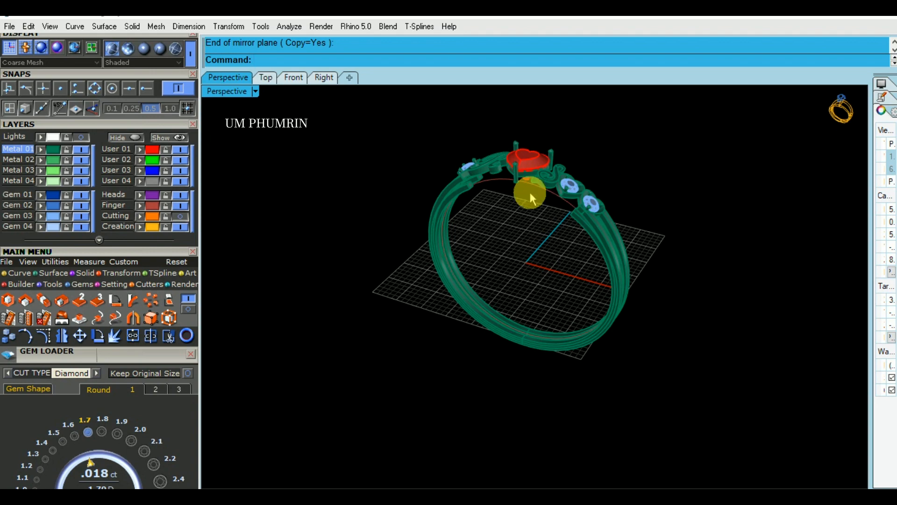
Extrude the finger-size circle to both sides with Solid=No, redoing it so the distance snaps to the rail's end point, about 2.33
{"action": "scroll", "coordinate": [549, 193], "scroll_direction": "up", "scroll_amount": 2}
{"action": "left_click", "coordinate": [550, 191]}
{"action": "right_click_drag", "start_coordinate": [554, 170], "coordinate": [508, 181]}
{"action": "scroll", "coordinate": [530, 164], "scroll_direction": "up", "scroll_amount": 2}
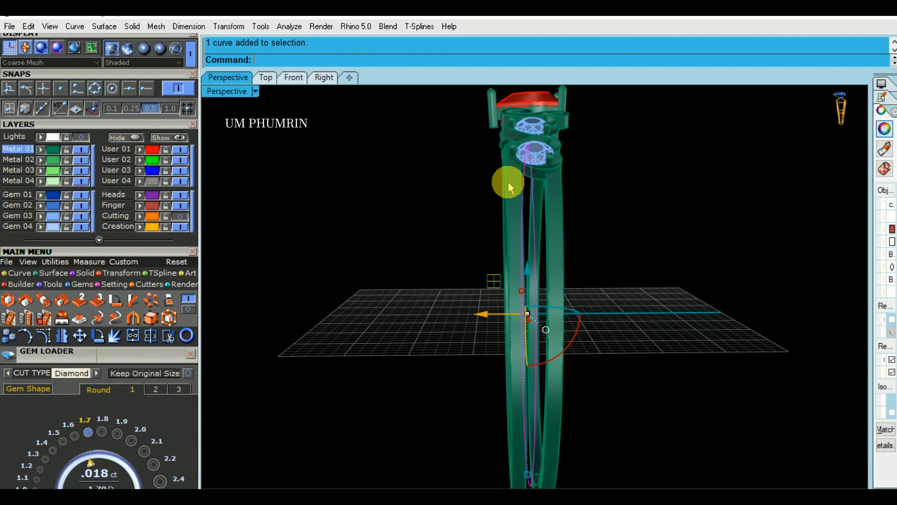
{"action": "right_click", "coordinate": [509, 182]}
{"action": "scroll", "coordinate": [506, 176], "scroll_direction": "up", "scroll_amount": 4}
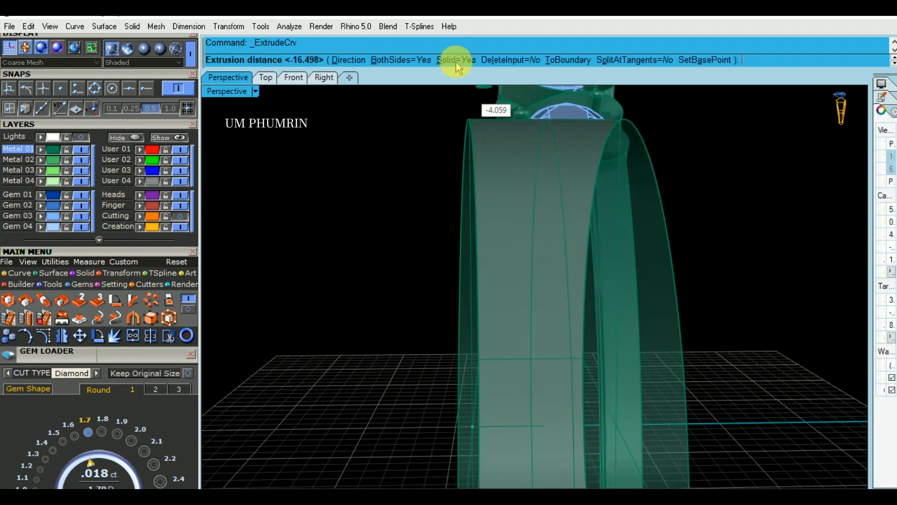
{"action": "left_click", "coordinate": [456, 61]}
{"action": "left_click", "coordinate": [326, 77]}
{"action": "scroll", "coordinate": [454, 231], "scroll_direction": "up", "scroll_amount": 5}
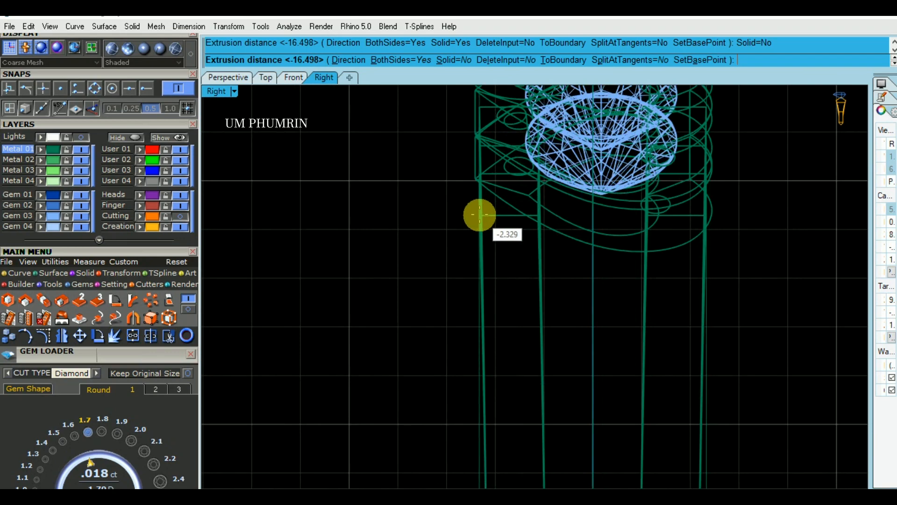
{"action": "left_click", "coordinate": [479, 215]}
{"action": "left_click", "coordinate": [222, 76]}
{"action": "right_click_drag", "start_coordinate": [504, 210], "coordinate": [535, 220]}
{"action": "key", "text": "ctrl+z"}
{"action": "right_click", "coordinate": [535, 218]}
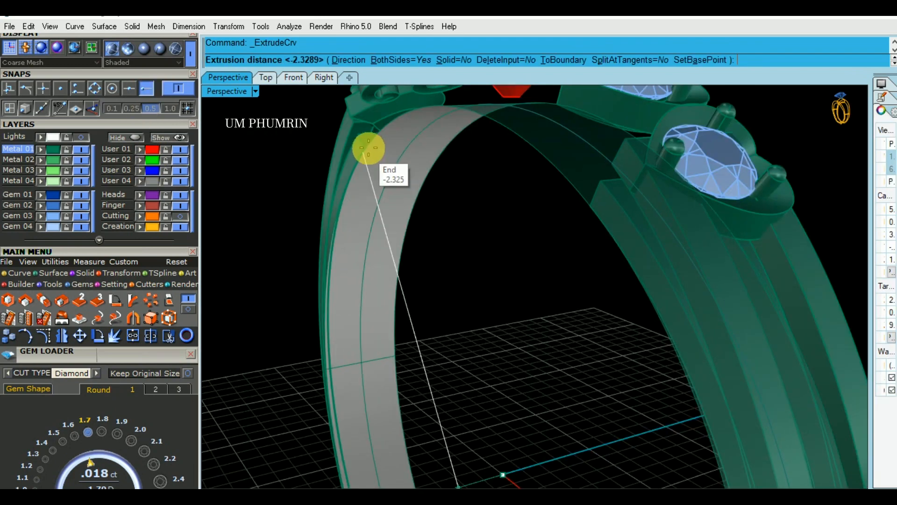
{"action": "left_click", "coordinate": [363, 150]}
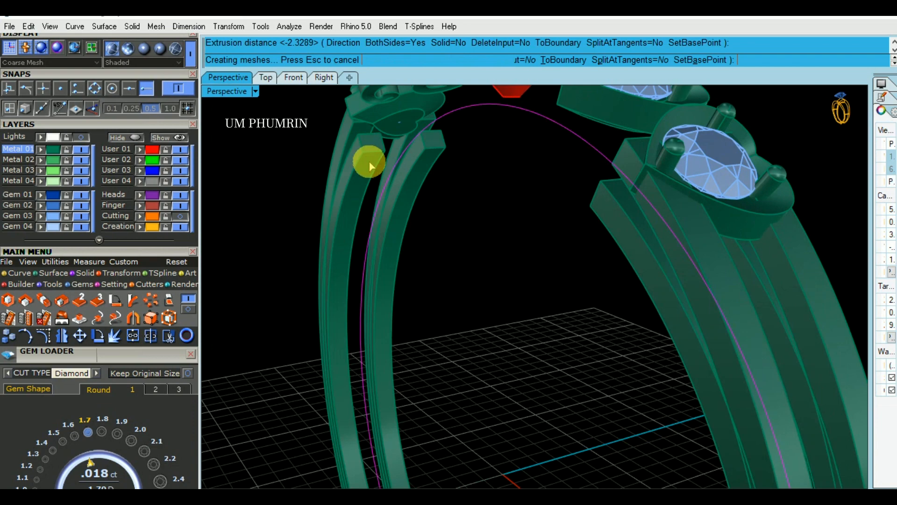
{"action": "right_click_drag", "start_coordinate": [463, 191], "coordinate": [497, 240]}
In the front view, draw a line about 23.7 long from 0 outward past the upper end of the right-hand inner rail
{"action": "left_click", "coordinate": [519, 178]}
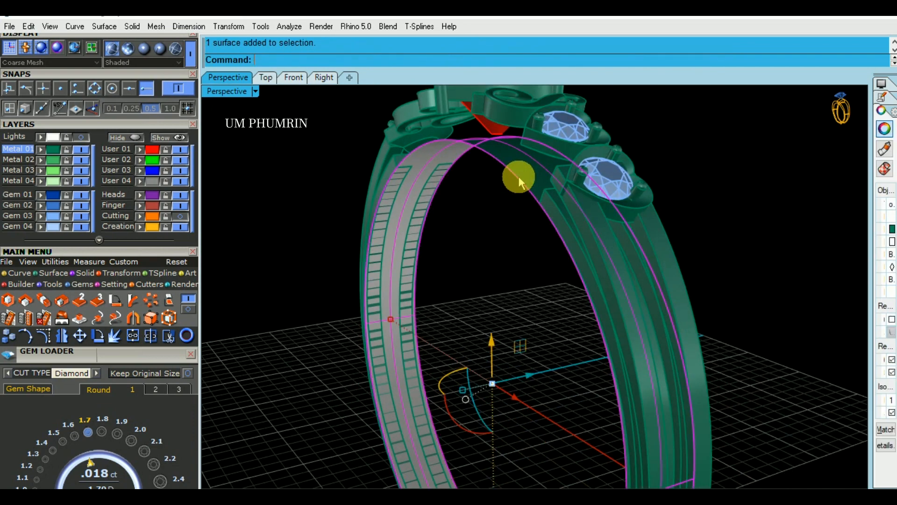
{"action": "left_click", "coordinate": [294, 79]}
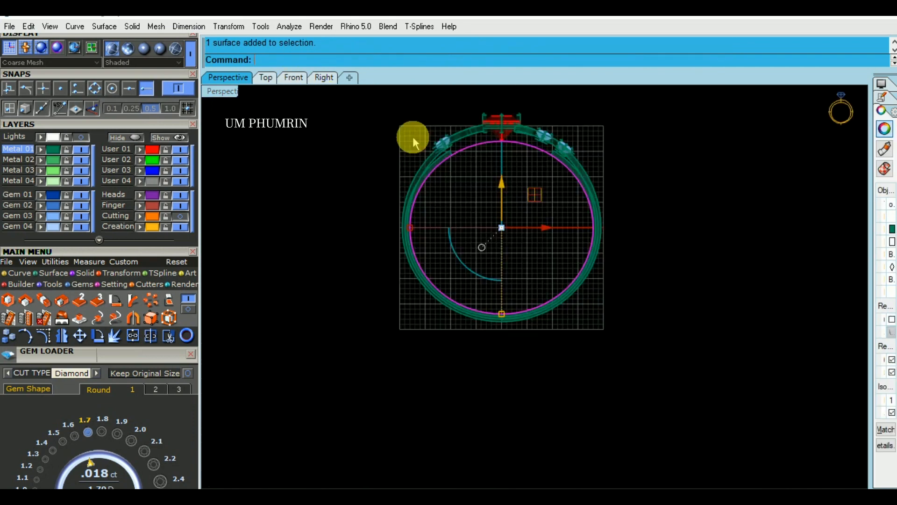
{"action": "scroll", "coordinate": [542, 144], "scroll_direction": "up", "scroll_amount": 5}
{"action": "type", "text": "l"}
{"action": "key", "text": "Return"}
{"action": "type", "text": "0"}
{"action": "key", "text": "Return"}
{"action": "scroll", "coordinate": [615, 137], "scroll_direction": "up", "scroll_amount": 2}
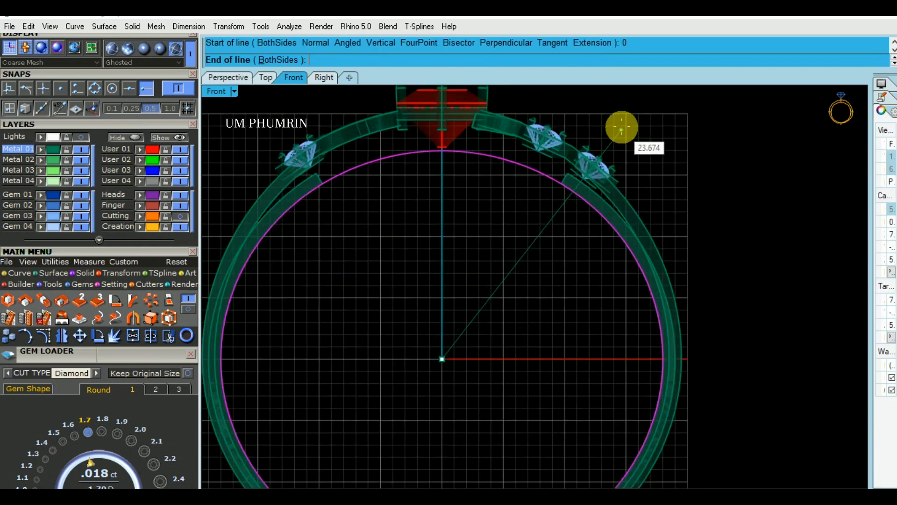
{"action": "left_click", "coordinate": [621, 126]}
Mirror a copy of the slanted line across the ring's vertical centre axis, starting the mirror plane at 0
{"action": "left_click", "coordinate": [613, 138]}
{"action": "scroll", "coordinate": [637, 158], "scroll_direction": "down", "scroll_amount": 2}
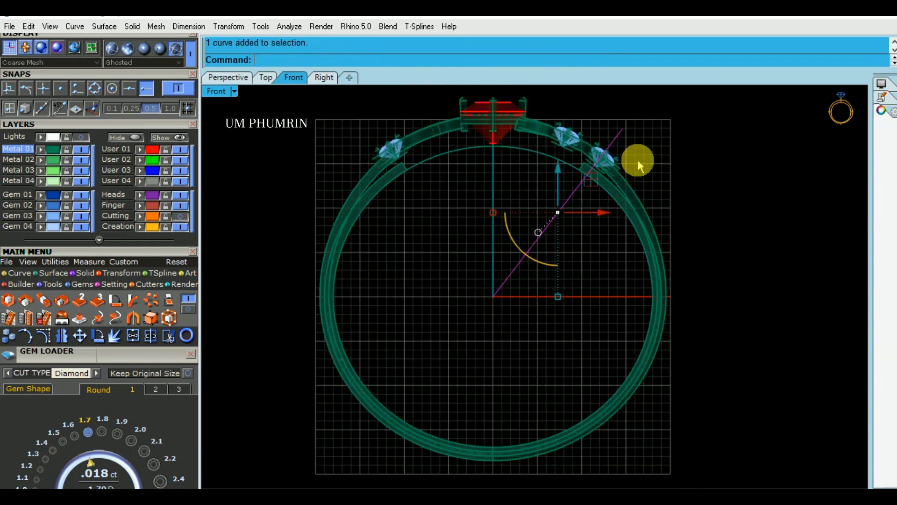
{"action": "type", "text": "Mirror"}
{"action": "key", "text": "Return"}
{"action": "type", "text": "0"}
{"action": "key", "text": "Return"}
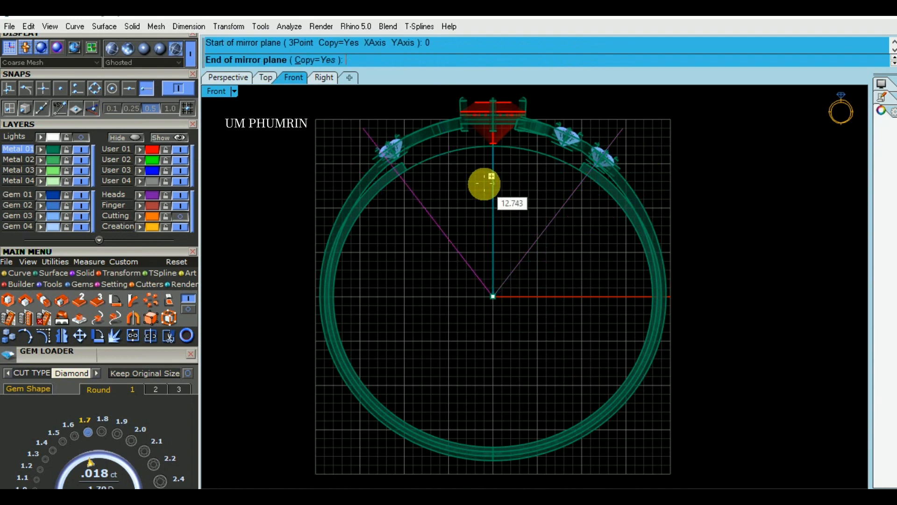
{"action": "left_click", "coordinate": [492, 176]}
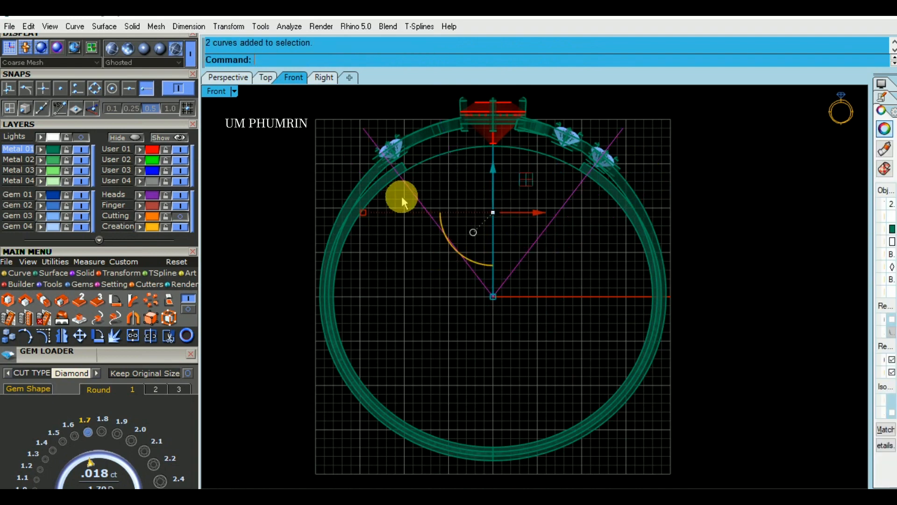
Split the extruded finger surface in the front view, using the two slanted lines as cutting objects
{"action": "left_click", "coordinate": [234, 77]}
{"action": "scroll", "coordinate": [496, 163], "scroll_direction": "up", "scroll_amount": 3}
{"action": "left_click", "coordinate": [490, 167]}
{"action": "scroll", "coordinate": [490, 169], "scroll_direction": "down", "scroll_amount": 5}
{"action": "left_click", "coordinate": [294, 77]}
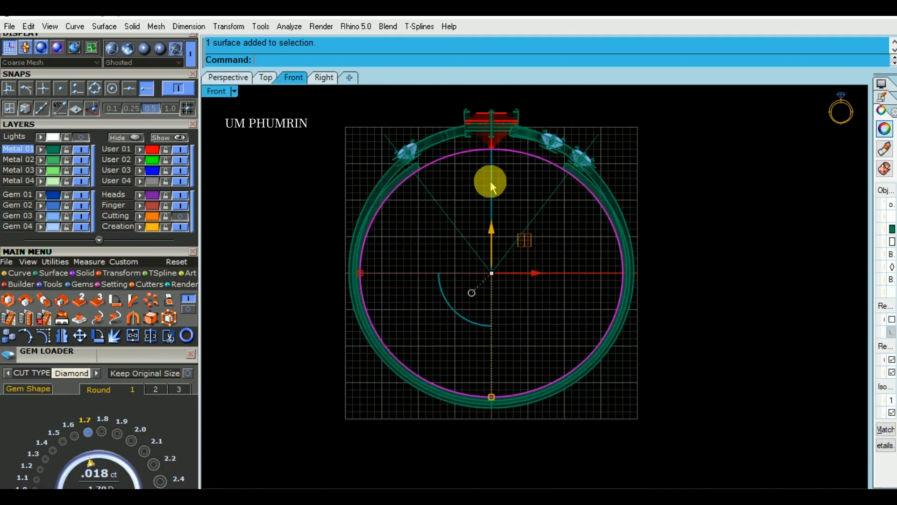
{"action": "type", "text": "sp"}
{"action": "key", "text": "Return"}
{"action": "left_click_drag", "start_coordinate": [532, 240], "coordinate": [432, 215]}
{"action": "key", "text": "Return"}
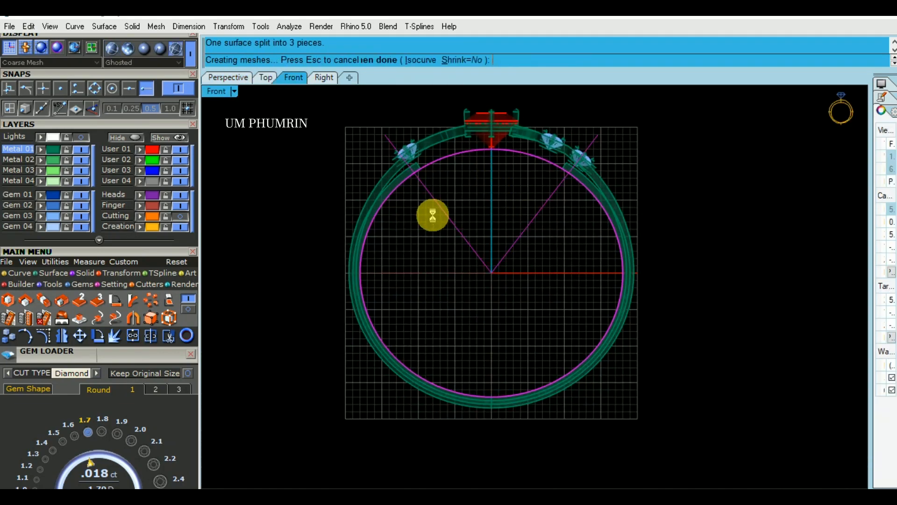
Delete the finger surface below the two lines, keeping only the arc under the head, and delete both cutting lines
{"action": "scroll", "coordinate": [468, 175], "scroll_direction": "up", "scroll_amount": 2}
{"action": "scroll", "coordinate": [471, 170], "scroll_direction": "up", "scroll_amount": 2}
{"action": "left_click", "coordinate": [468, 137], "text": "ctrl"}
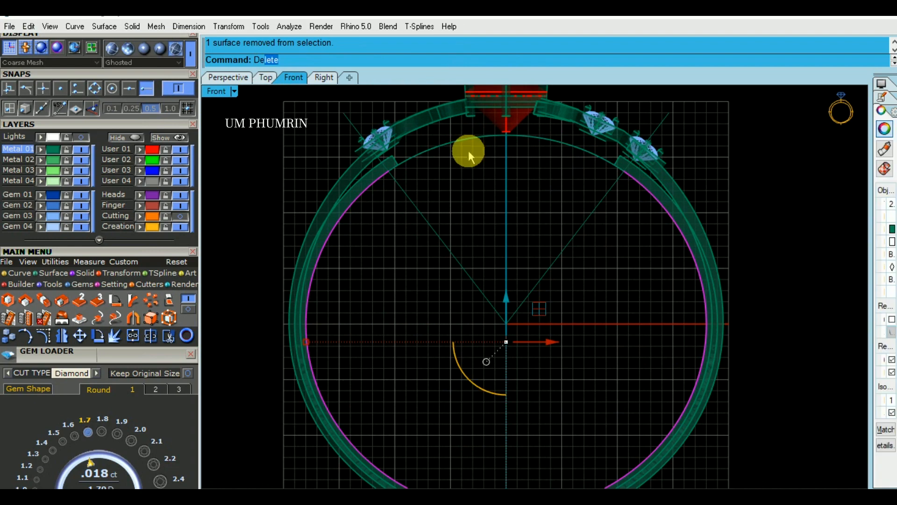
{"action": "type", "text": "De"}
{"action": "key", "text": "Return"}
{"action": "left_click_drag", "start_coordinate": [578, 258], "coordinate": [410, 227]}
{"action": "left_click", "coordinate": [245, 79]}
{"action": "mouse_move", "coordinate": [519, 222]}
{"action": "right_mouse_down"}
{"action": "mouse_move", "coordinate": [421, 228]}
{"action": "mouse_move", "coordinate": [524, 207]}
{"action": "mouse_move", "coordinate": [502, 249]}
{"action": "right_mouse_up"}
{"action": "key", "text": "Delete"}
Duplicate the front edge of the arc surface and move the duplicated curve about 1 inward across the surface
{"action": "type", "text": "D1"}
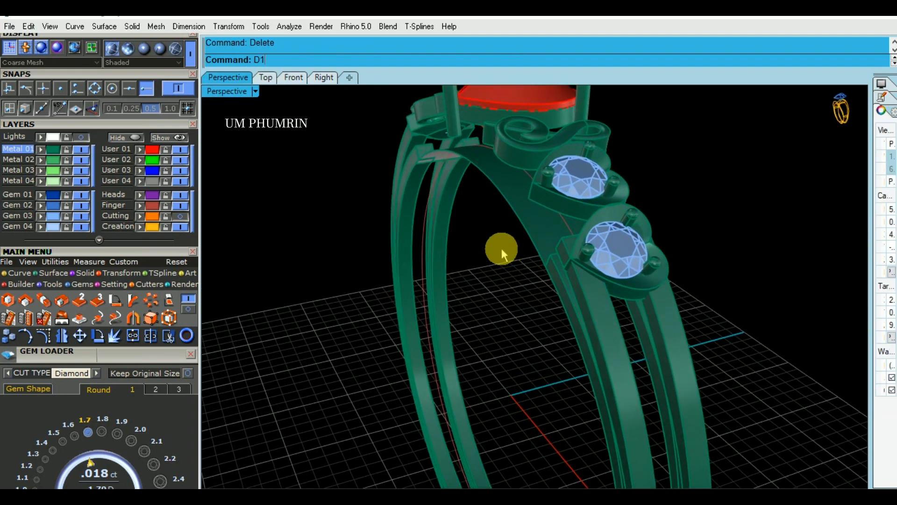
{"action": "key", "text": "Return"}
{"action": "left_click", "coordinate": [509, 208]}
{"action": "key", "text": "Return"}
{"action": "right_click_drag", "start_coordinate": [518, 198], "coordinate": [520, 226], "text": "shift"}
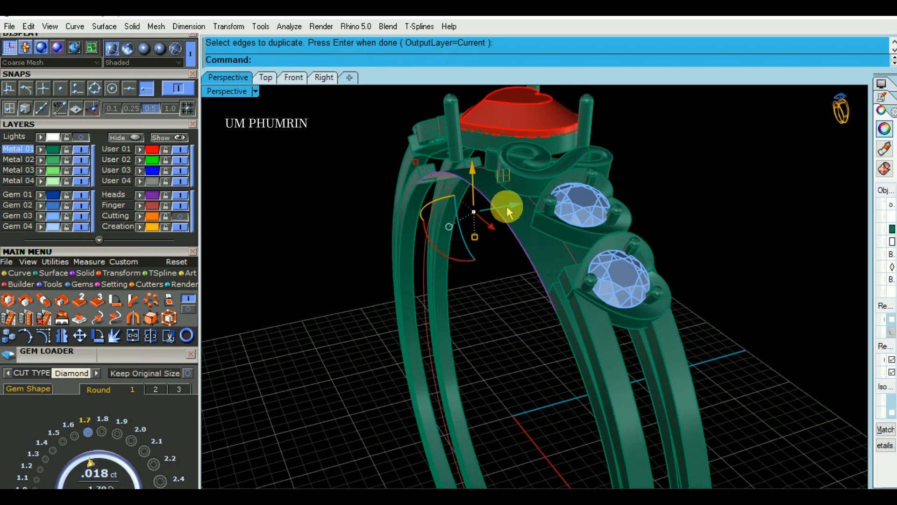
{"action": "left_click", "coordinate": [512, 206]}
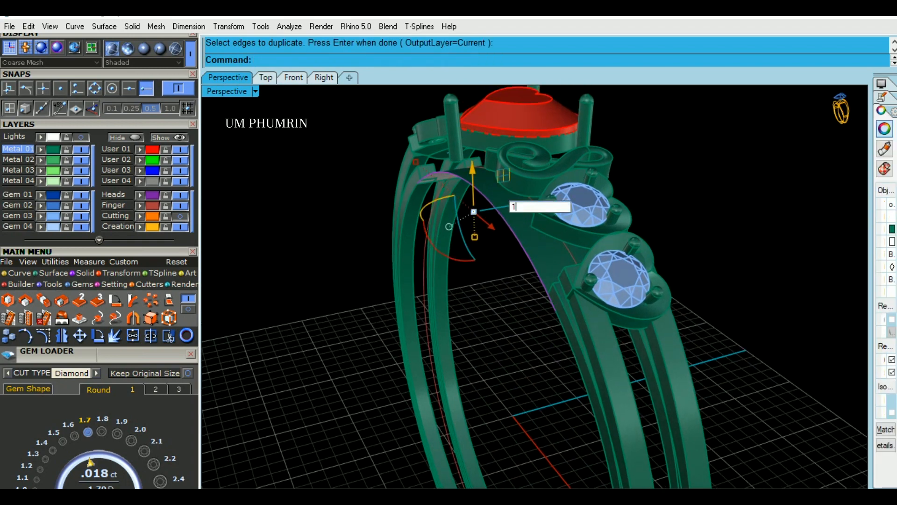
{"action": "key", "text": "Return"}
Split the arc surface under the head with the moved edge curve as the cutting object
{"action": "scroll", "coordinate": [525, 242], "scroll_direction": "up", "scroll_amount": 3}
{"action": "left_click", "coordinate": [526, 242]}
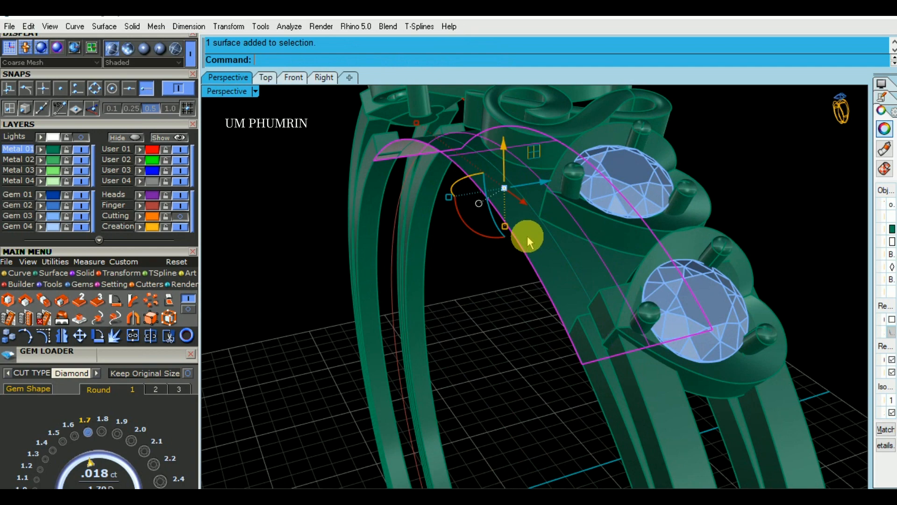
{"action": "right_click_drag", "start_coordinate": [528, 239], "coordinate": [526, 221], "text": "shift"}
{"action": "type", "text": "ss"}
{"action": "key", "text": "Return"}
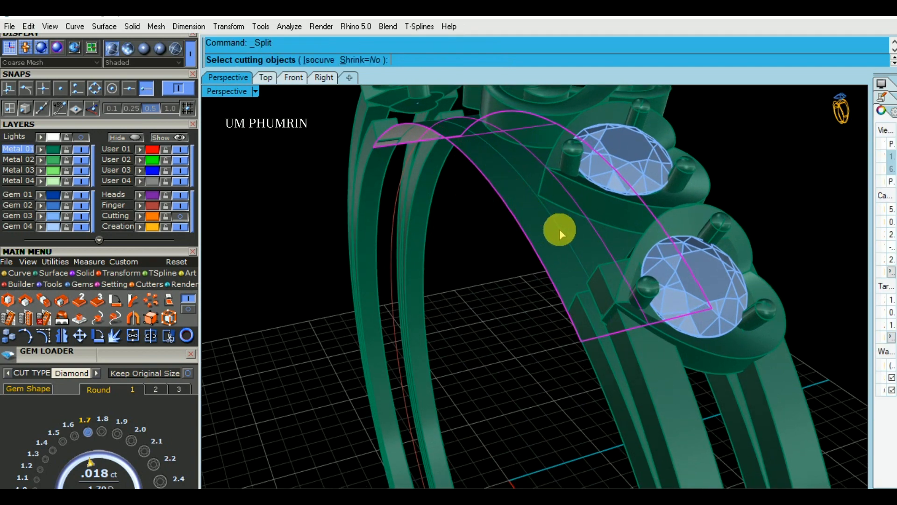
{"action": "left_click", "coordinate": [561, 229]}
{"action": "key", "text": "Return"}
Delete the wide remainder of the arc surface and the cutting curve, keeping the narrow front strip
{"action": "left_click", "coordinate": [580, 239]}
{"action": "right_click_drag", "start_coordinate": [580, 239], "coordinate": [562, 227], "text": "shift"}
{"action": "key", "text": "Delete"}
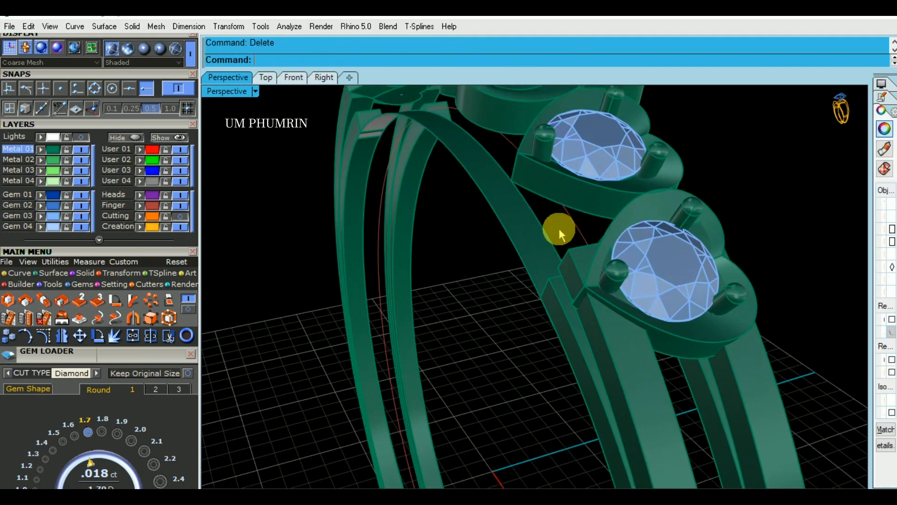
{"action": "left_click_drag", "start_coordinate": [559, 229], "coordinate": [509, 243]}
{"action": "left_click", "coordinate": [530, 236], "text": "ctrl"}
{"action": "right_click_drag", "start_coordinate": [531, 236], "coordinate": [537, 245], "text": "shift"}
{"action": "key", "text": "Delete"}
Select the narrow strip under the head for inspection and save the ring model
{"action": "left_click", "coordinate": [531, 249]}
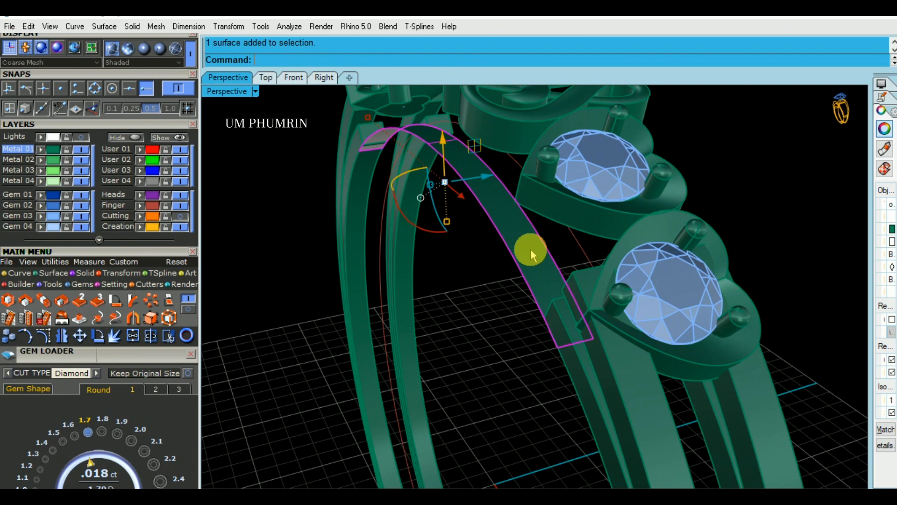
{"action": "right_click_drag", "start_coordinate": [495, 292], "coordinate": [529, 269]}
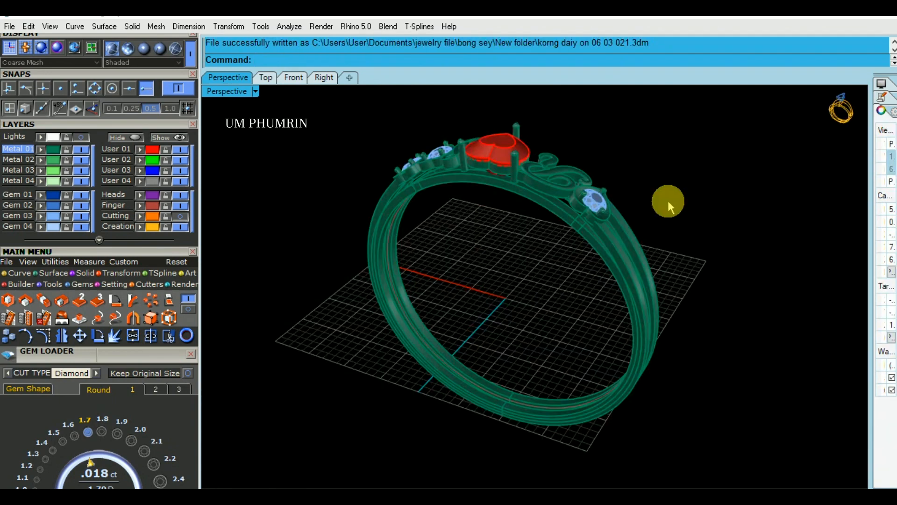
{"action": "right_click_drag", "start_coordinate": [668, 200], "coordinate": [647, 231]}
{"action": "key", "text": "ctrl+s"}
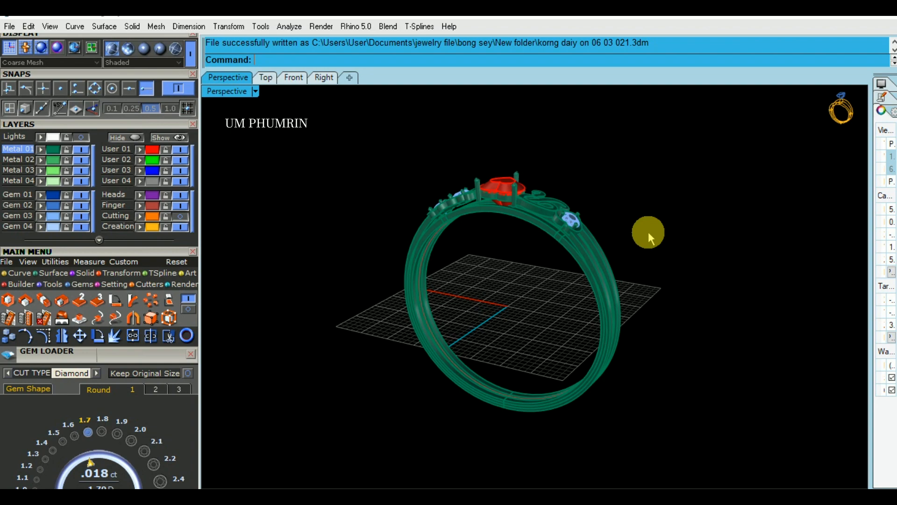
{"action": "right_click_drag", "start_coordinate": [627, 232], "coordinate": [702, 189]}
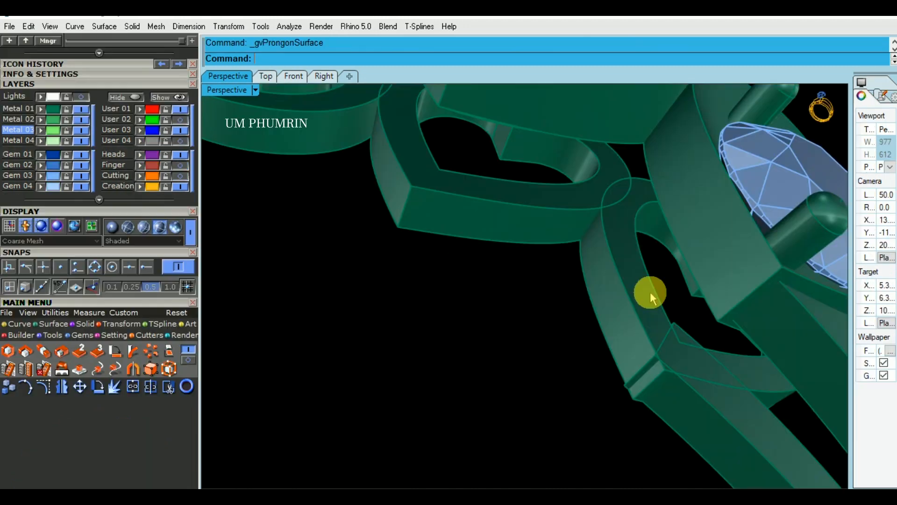
{"action": "left_click", "coordinate": [652, 308]}
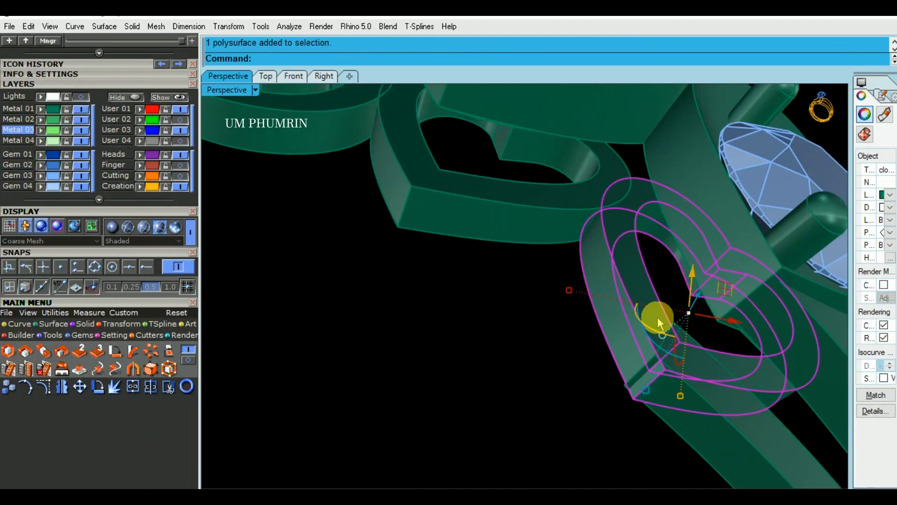
{"action": "type", "text": "ps"}
{"action": "key", "text": "Return"}
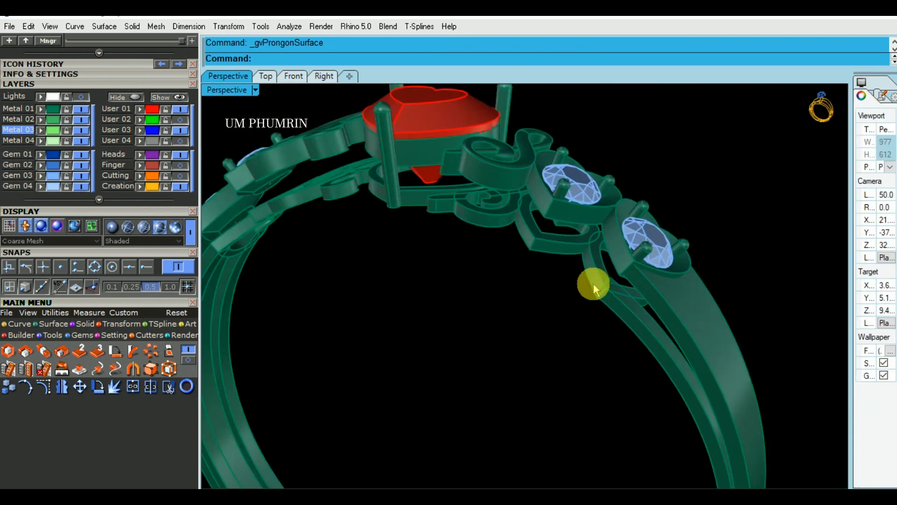
Select the heart ornament beneath the outermost round gem as the base and start Prong on Surface
{"action": "scroll", "coordinate": [596, 283], "scroll_direction": "up", "scroll_amount": 3}
{"action": "left_click", "coordinate": [610, 267]}
{"action": "left_click", "coordinate": [530, 278]}
{"action": "left_click", "coordinate": [604, 266]}
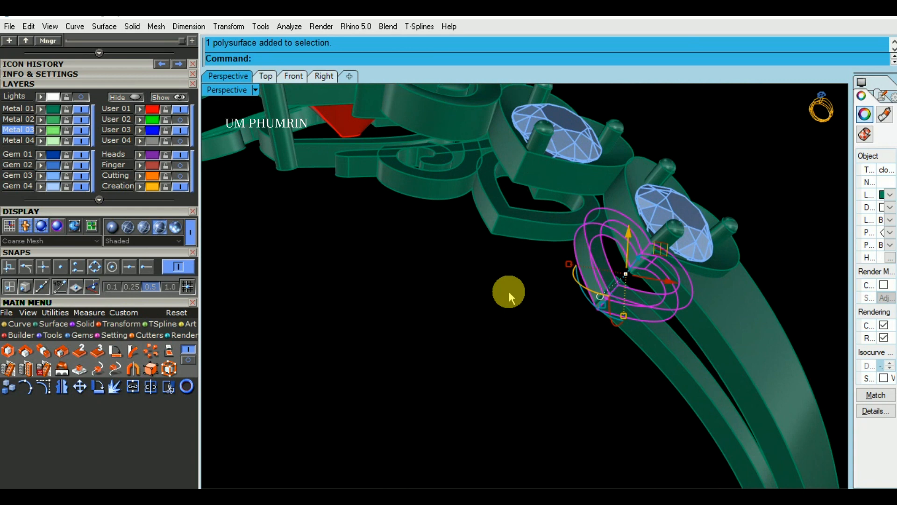
{"action": "left_click", "coordinate": [509, 291]}
{"action": "left_click", "coordinate": [601, 277]}
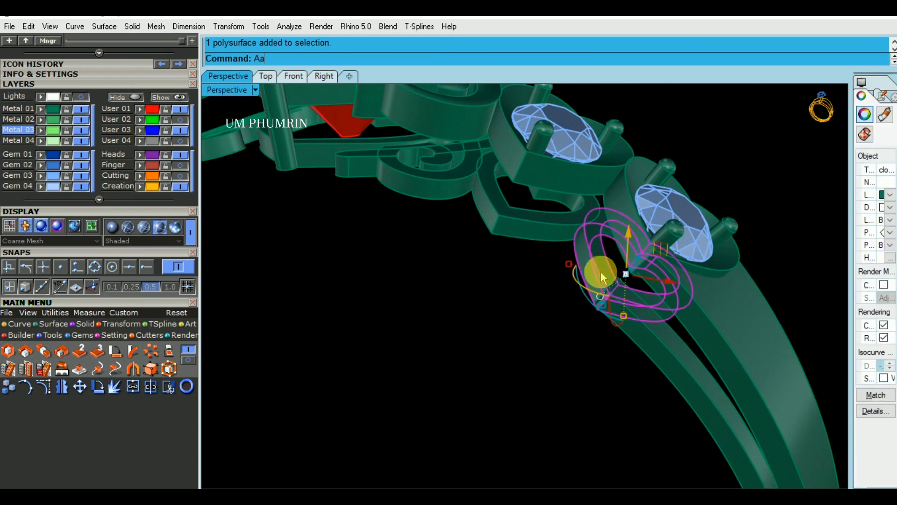
{"action": "right_click", "coordinate": [602, 277]}
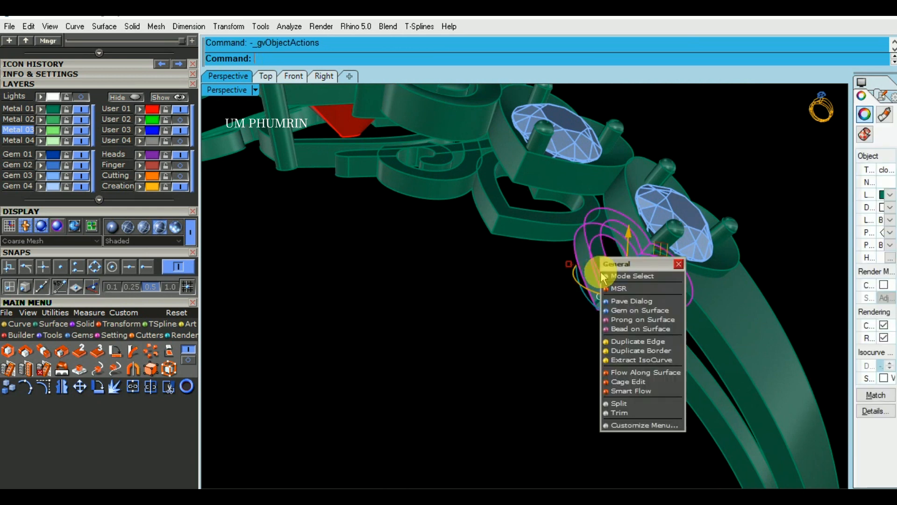
{"action": "left_click", "coordinate": [635, 322]}
Set the prong's taper to 0, fillet to 65 and drop to 0.2
{"action": "scroll", "coordinate": [615, 280], "scroll_direction": "up", "scroll_amount": 5}
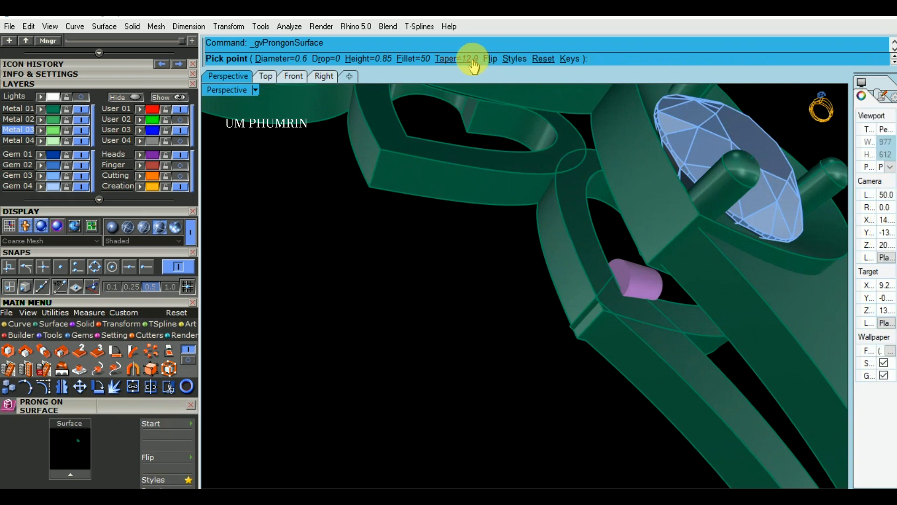
{"action": "left_click", "coordinate": [470, 59]}
{"action": "type", "text": "0"}
{"action": "key", "text": "Return"}
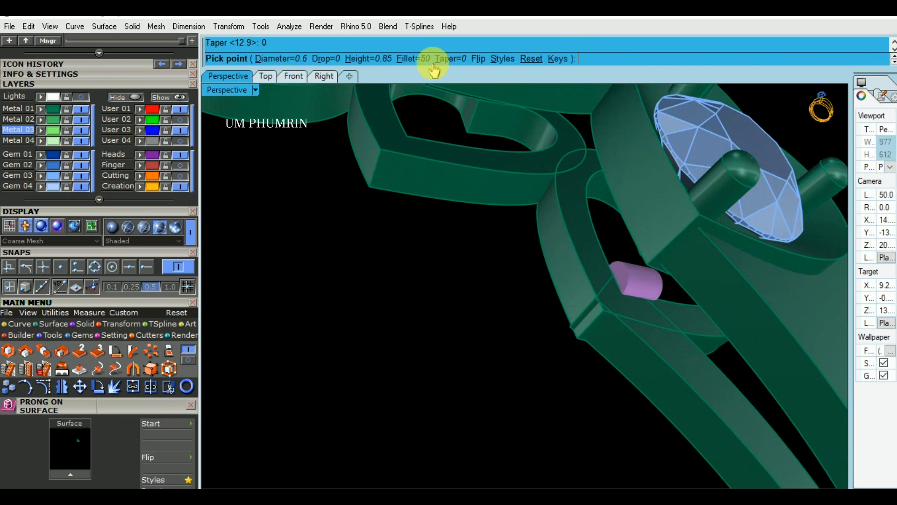
{"action": "left_click", "coordinate": [420, 59]}
{"action": "type", "text": "65"}
{"action": "key", "text": "Return"}
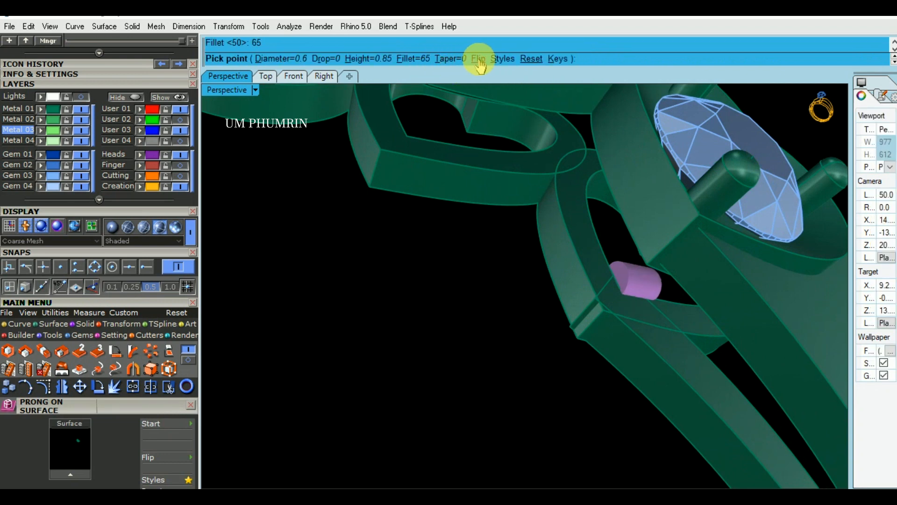
{"action": "left_click", "coordinate": [326, 60]}
{"action": "type", "text": "."}
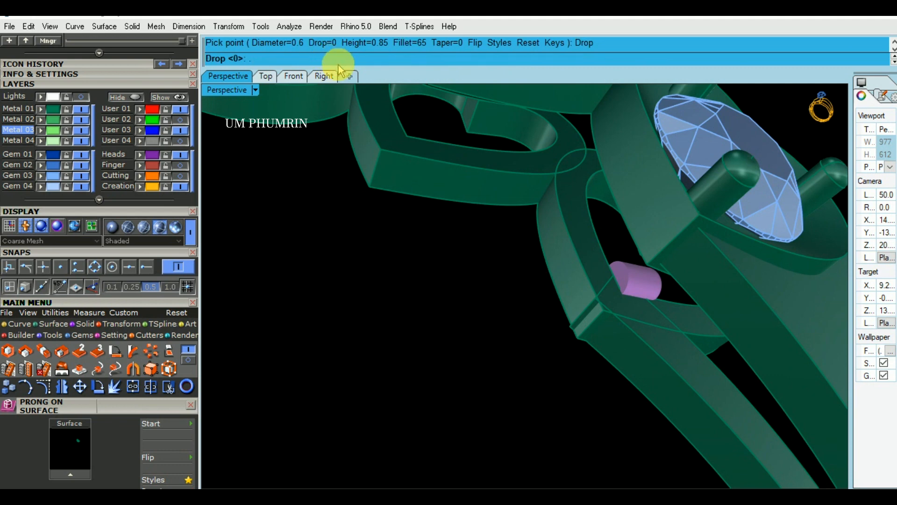
{"action": "type", "text": "2"}
{"action": "key", "text": "Return"}
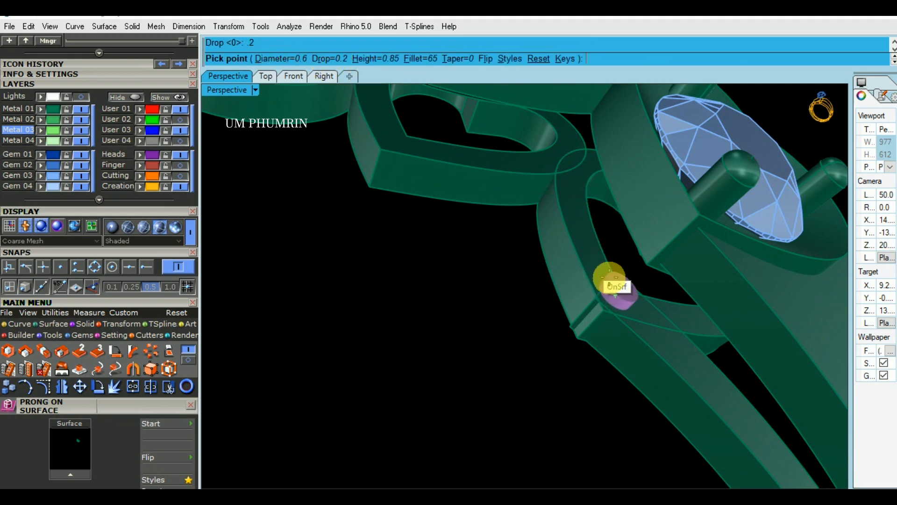
Flip the prong's direction, raise its height to 1.35 and place it on the heart ornament near its tip
{"action": "left_click", "coordinate": [486, 59]}
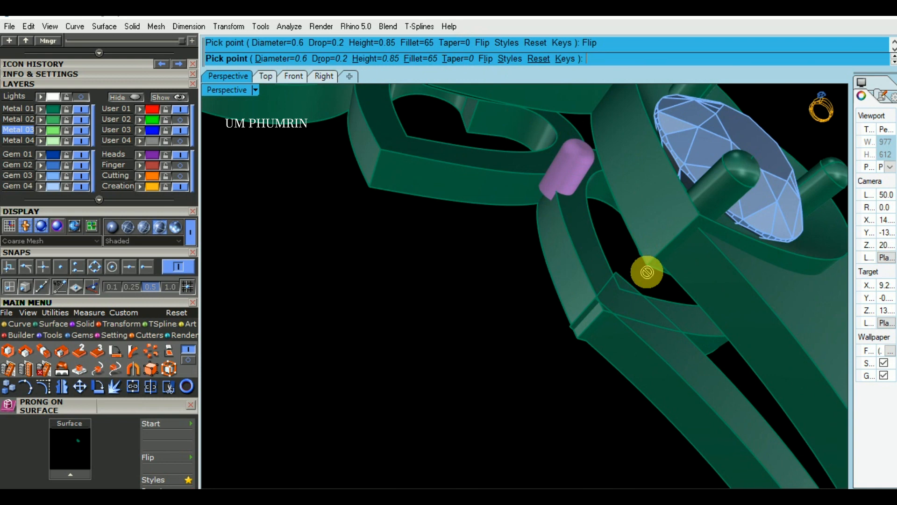
{"action": "scroll", "coordinate": [613, 290], "scroll_direction": "up", "scroll_amount": 2}
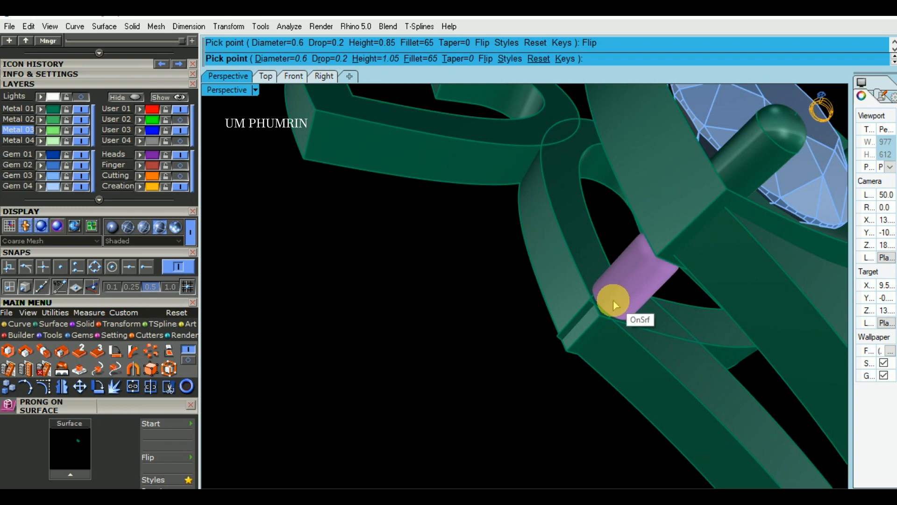
{"action": "key", "text": "d"}
{"action": "key", "text": "d"}
{"action": "key", "text": "d"}
{"action": "key", "text": "d"}
{"action": "key", "text": "d"}
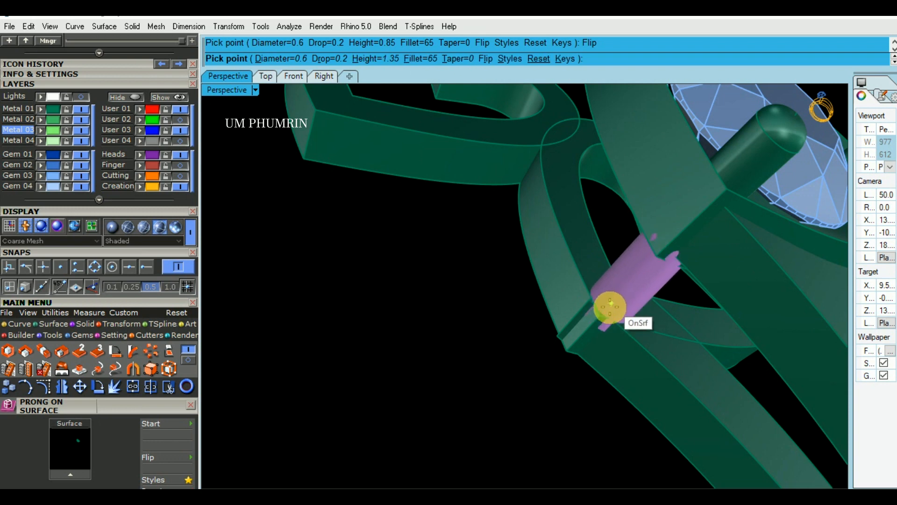
{"action": "scroll", "coordinate": [610, 307], "scroll_direction": "up", "scroll_amount": 3}
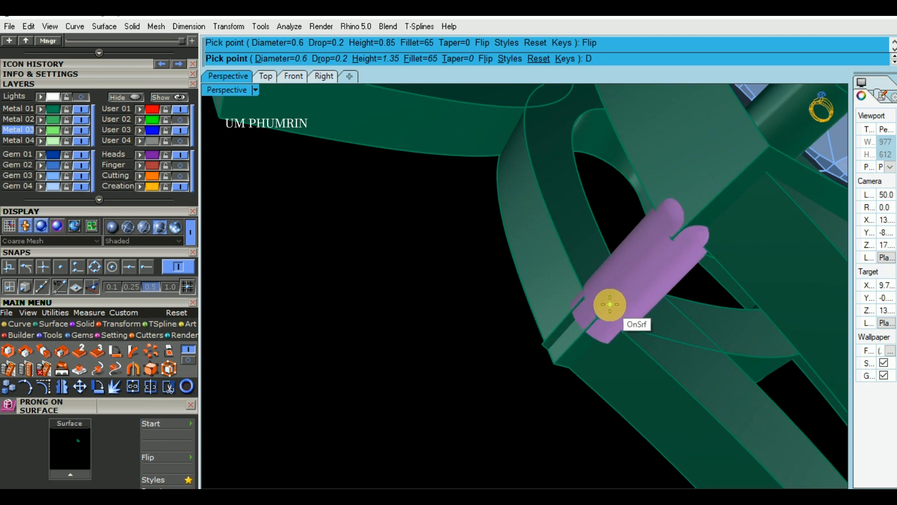
{"action": "scroll", "coordinate": [610, 307], "scroll_direction": "down", "scroll_amount": 6}
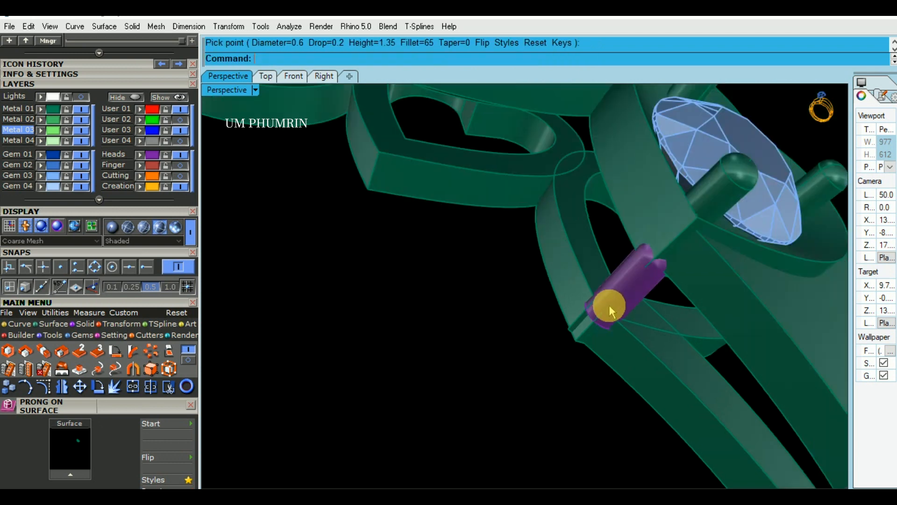
Examine from several sides how the new prong sits between the heart ornament's tip and the gem head above
{"action": "right_click_drag", "start_coordinate": [637, 264], "coordinate": [720, 207]}
{"action": "scroll", "coordinate": [556, 305], "scroll_direction": "up", "scroll_amount": 2}
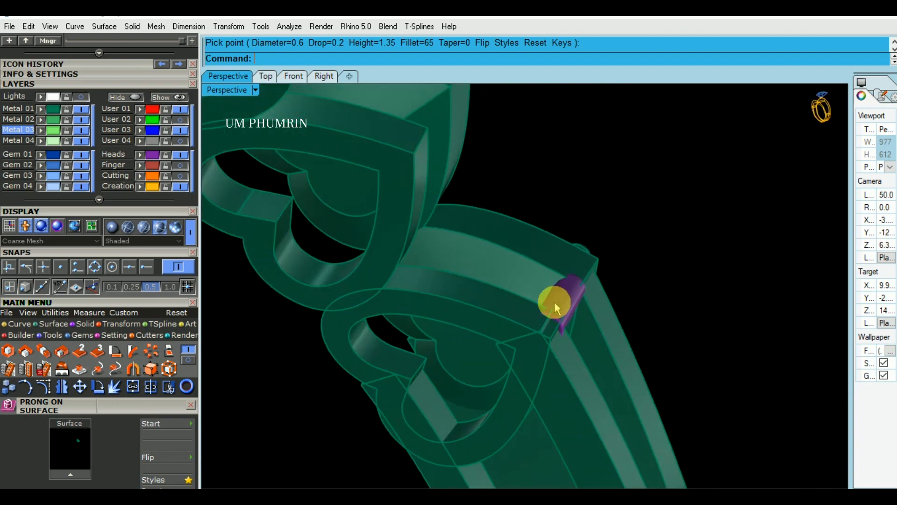
{"action": "left_click", "coordinate": [572, 300]}
{"action": "scroll", "coordinate": [591, 298], "scroll_direction": "up", "scroll_amount": 2}
{"action": "left_click", "coordinate": [701, 255]}
{"action": "right_click_drag", "start_coordinate": [683, 268], "coordinate": [540, 347]}
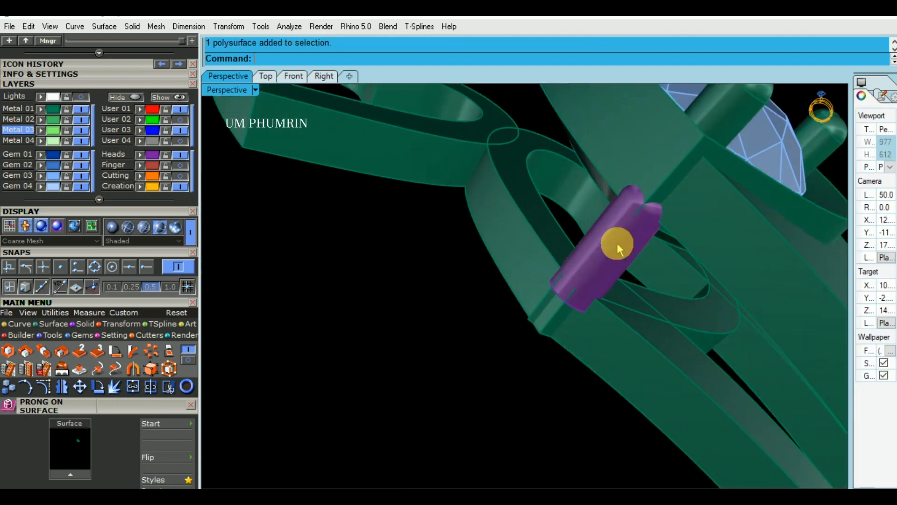
{"action": "left_click", "coordinate": [615, 243]}
{"action": "scroll", "coordinate": [537, 296], "scroll_direction": "up", "scroll_amount": 3}
{"action": "left_click", "coordinate": [491, 327]}
{"action": "right_click_drag", "start_coordinate": [492, 326], "coordinate": [510, 303]}
{"action": "scroll", "coordinate": [525, 258], "scroll_direction": "up", "scroll_amount": 2}
{"action": "left_click", "coordinate": [554, 257]}
{"action": "left_click", "coordinate": [437, 235]}
{"action": "right_click_drag", "start_coordinate": [589, 362], "coordinate": [781, 255]}
{"action": "scroll", "coordinate": [723, 285], "scroll_direction": "down", "scroll_amount": 2}
{"action": "left_click", "coordinate": [778, 255]}
{"action": "scroll", "coordinate": [585, 289], "scroll_direction": "up", "scroll_amount": 3}
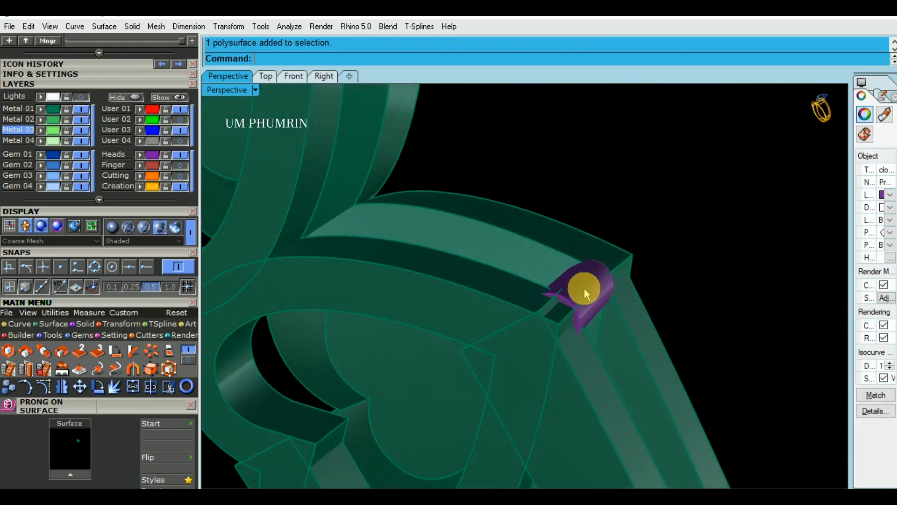
Move the prong at the heart ornament's tip outward, away from the corner of the gem head
{"action": "left_click", "coordinate": [591, 288]}
{"action": "right_click_drag", "start_coordinate": [593, 286], "coordinate": [425, 242]}
{"action": "scroll", "coordinate": [546, 316], "scroll_direction": "down", "scroll_amount": 3}
{"action": "left_click", "coordinate": [422, 372]}
{"action": "scroll", "coordinate": [509, 291], "scroll_direction": "up", "scroll_amount": 3}
{"action": "left_click", "coordinate": [509, 291]}
{"action": "right_click_drag", "start_coordinate": [610, 374], "coordinate": [584, 275]}
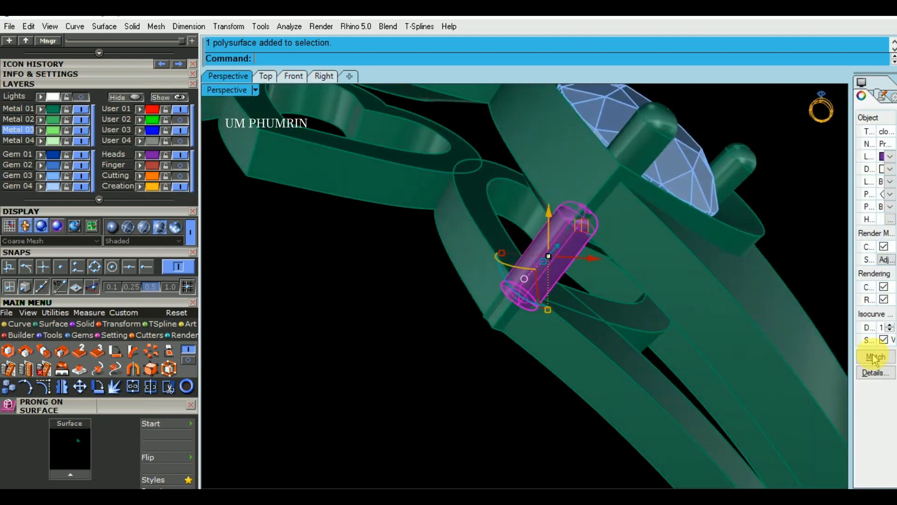
{"action": "right_click_drag", "start_coordinate": [710, 299], "coordinate": [556, 292]}
{"action": "scroll", "coordinate": [560, 285], "scroll_direction": "up", "scroll_amount": 4}
{"action": "scroll", "coordinate": [601, 270], "scroll_direction": "down", "scroll_amount": 4}
{"action": "right_click_drag", "start_coordinate": [601, 270], "coordinate": [473, 303]}
{"action": "left_click_drag", "start_coordinate": [414, 186], "coordinate": [547, 321]}
{"action": "right_click_drag", "start_coordinate": [547, 321], "coordinate": [493, 378]}
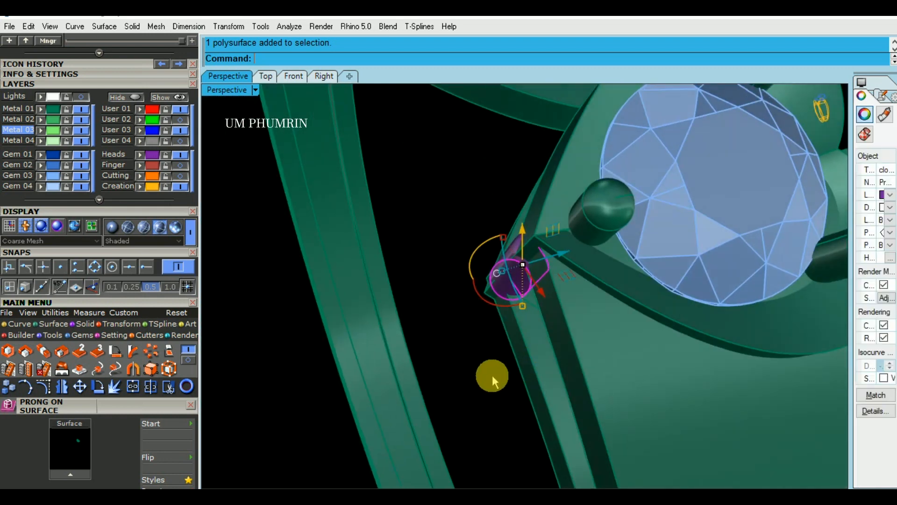
Nudge the prong into line with the heart ornament's tip and the gem head's corner, checking it from above and the side
{"action": "left_click", "coordinate": [493, 378]}
{"action": "scroll", "coordinate": [509, 294], "scroll_direction": "up", "scroll_amount": 4}
{"action": "left_click", "coordinate": [527, 276]}
{"action": "right_click_drag", "start_coordinate": [529, 274], "coordinate": [749, 267]}
{"action": "scroll", "coordinate": [532, 290], "scroll_direction": "up", "scroll_amount": 3}
{"action": "scroll", "coordinate": [532, 292], "scroll_direction": "up", "scroll_amount": 3}
{"action": "scroll", "coordinate": [533, 293], "scroll_direction": "down", "scroll_amount": 3}
{"action": "right_click_drag", "start_coordinate": [533, 294], "coordinate": [461, 356]}
{"action": "left_click", "coordinate": [455, 358]}
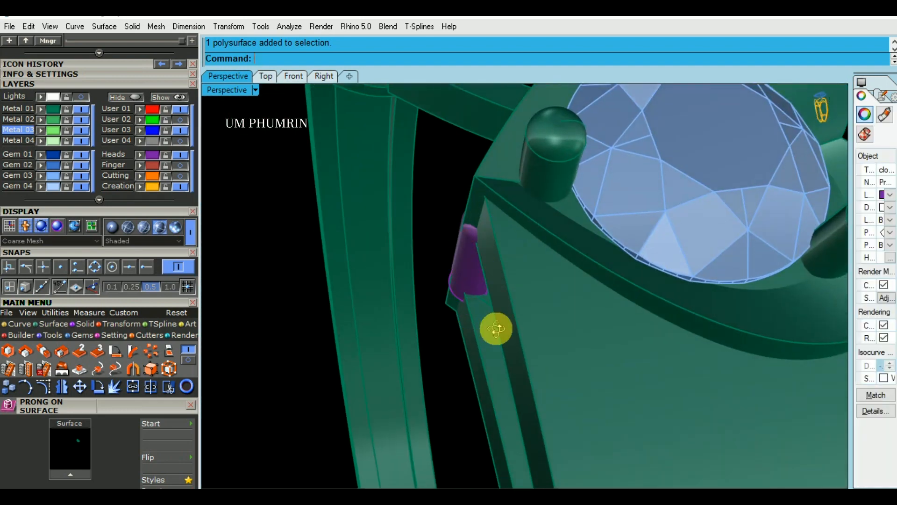
{"action": "right_click_drag", "start_coordinate": [496, 327], "coordinate": [473, 286]}
{"action": "left_click", "coordinate": [474, 253]}
{"action": "left_click", "coordinate": [452, 262]}
{"action": "left_click_drag", "start_coordinate": [545, 371], "coordinate": [545, 373]}
{"action": "right_click_drag", "start_coordinate": [516, 295], "coordinate": [546, 356]}
{"action": "scroll", "coordinate": [499, 263], "scroll_direction": "up", "scroll_amount": 4}
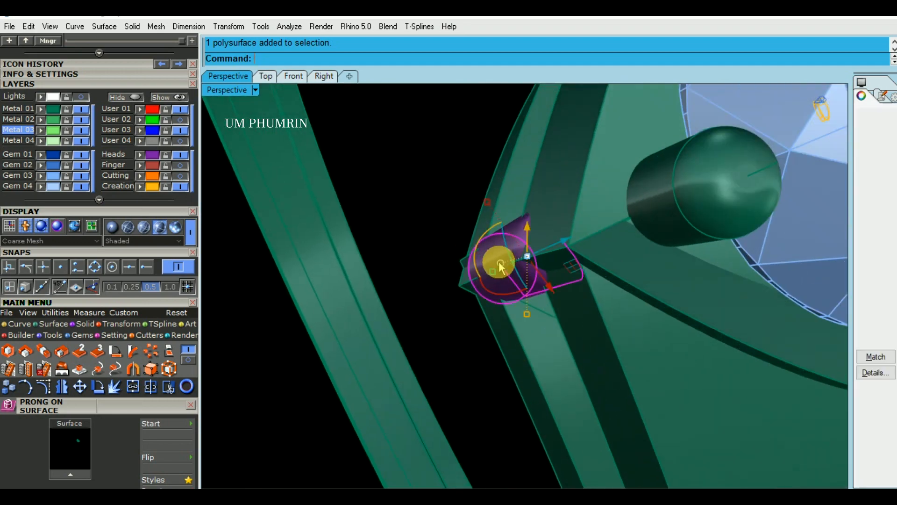
{"action": "right_click_drag", "start_coordinate": [578, 311], "coordinate": [494, 316]}
{"action": "left_click_drag", "start_coordinate": [471, 300], "coordinate": [463, 304]}
Place a prong of diameter 0.6 and height 1.35 at the cleft of the same heart ornament using Prong on Surface
{"action": "right_click_drag", "start_coordinate": [703, 231], "coordinate": [612, 317]}
{"action": "scroll", "coordinate": [572, 274], "scroll_direction": "down", "scroll_amount": 6}
{"action": "mouse_move", "coordinate": [612, 318]}
{"action": "right_mouse_down"}
{"action": "mouse_move", "coordinate": [695, 258]}
{"action": "mouse_move", "coordinate": [453, 274]}
{"action": "mouse_move", "coordinate": [651, 276]}
{"action": "mouse_move", "coordinate": [609, 297]}
{"action": "mouse_move", "coordinate": [620, 282]}
{"action": "mouse_move", "coordinate": [620, 305]}
{"action": "right_mouse_up"}
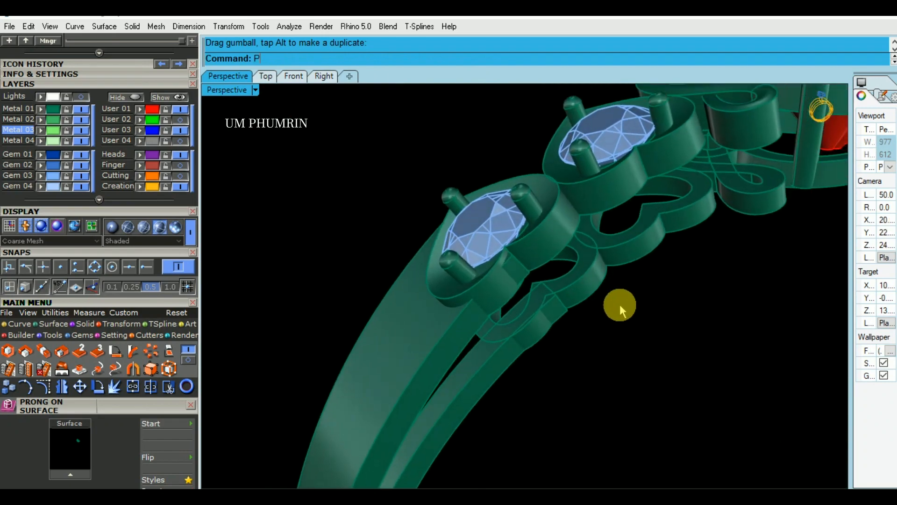
{"action": "scroll", "coordinate": [603, 306], "scroll_direction": "up", "scroll_amount": 2}
{"action": "scroll", "coordinate": [538, 301], "scroll_direction": "up", "scroll_amount": 4}
{"action": "left_click", "coordinate": [602, 257]}
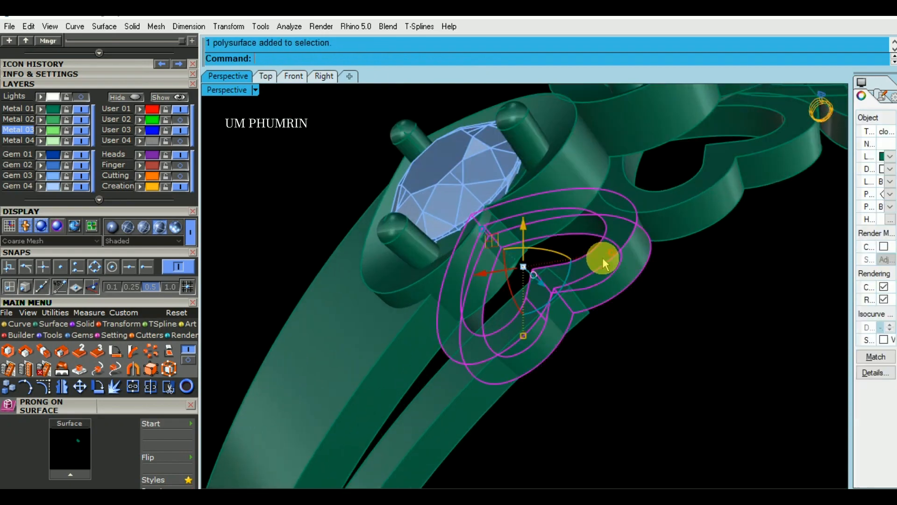
{"action": "middle_click", "coordinate": [602, 258]}
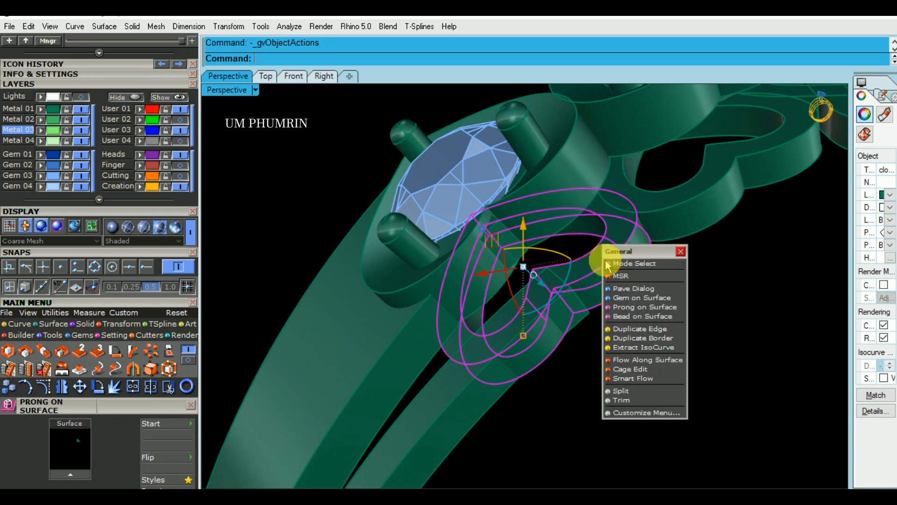
{"action": "left_click", "coordinate": [638, 306]}
{"action": "scroll", "coordinate": [511, 315], "scroll_direction": "up", "scroll_amount": 2}
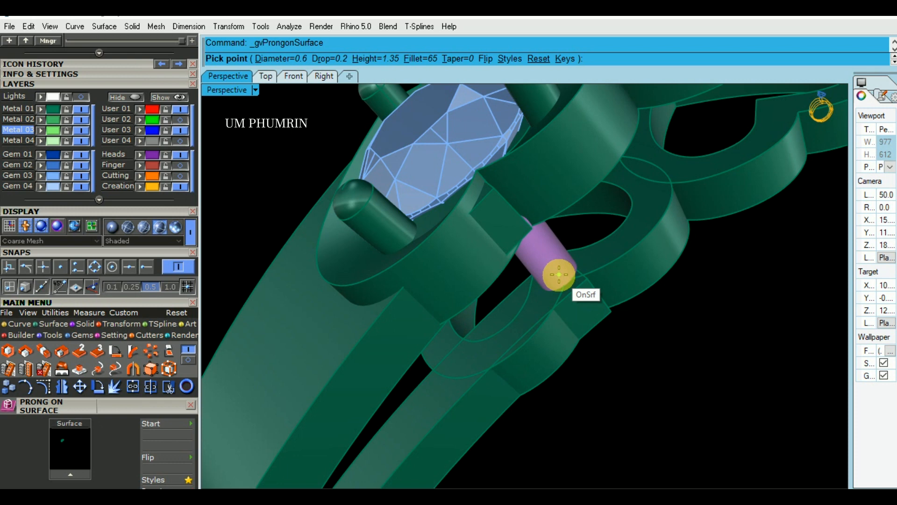
{"action": "scroll", "coordinate": [559, 275], "scroll_direction": "down", "scroll_amount": 5}
{"action": "scroll", "coordinate": [559, 274], "scroll_direction": "up", "scroll_amount": 5}
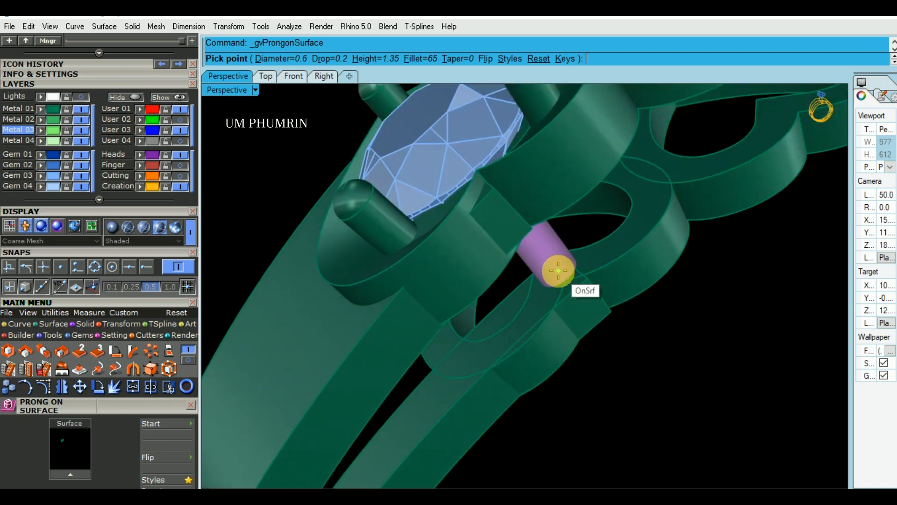
{"action": "left_click", "coordinate": [559, 270]}
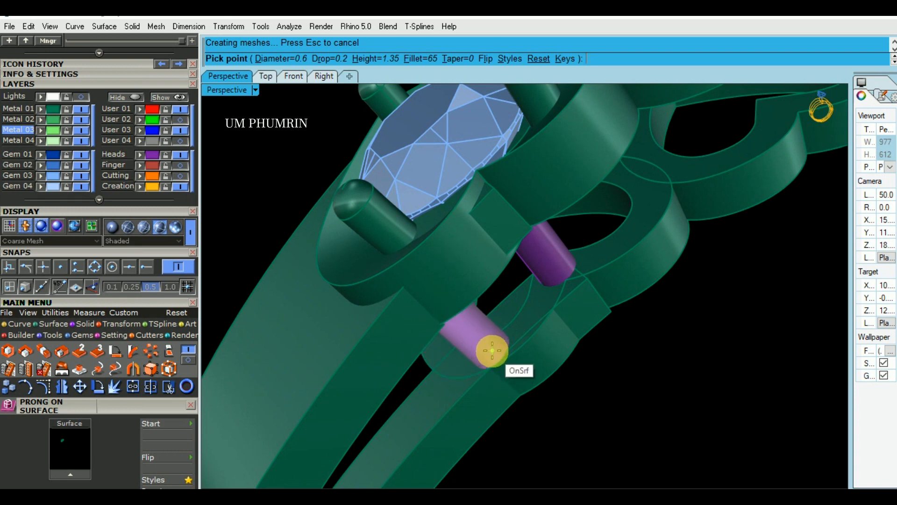
Place two more 1.35-high prongs on the heart ornament, on the lobe by the shank and where it meets the next heart
{"action": "left_click", "coordinate": [492, 351]}
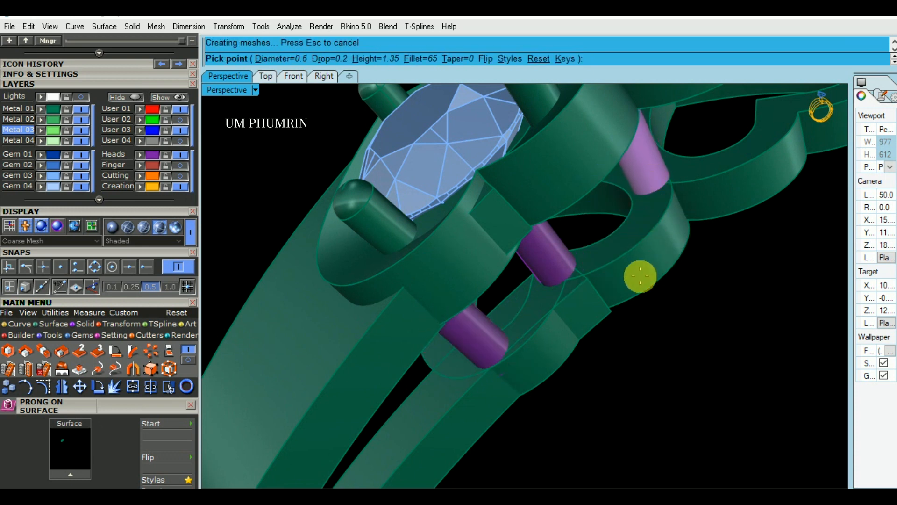
{"action": "right_click_drag", "start_coordinate": [652, 175], "coordinate": [640, 276], "text": "shift"}
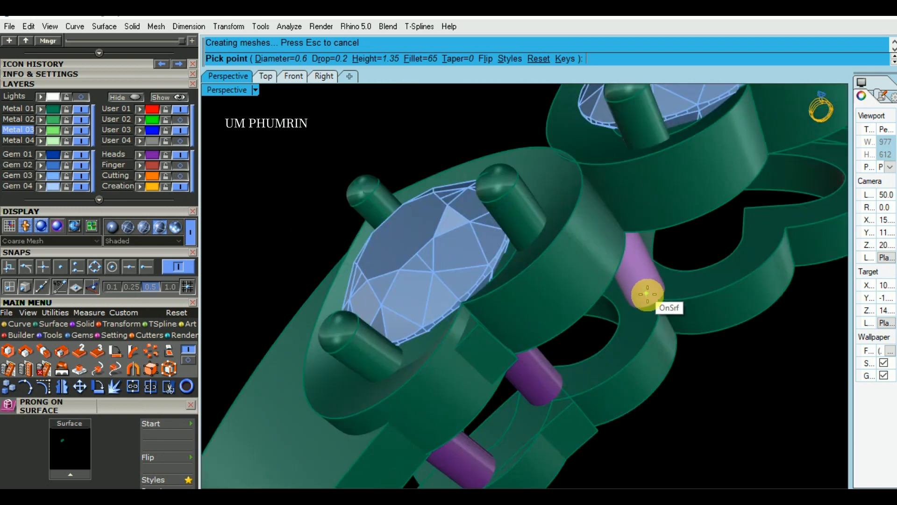
{"action": "left_click", "coordinate": [649, 290]}
{"action": "right_click", "coordinate": [651, 293]}
Place a prong at the cleft of the second heart ornament, raising its height to 1.5
{"action": "scroll", "coordinate": [664, 300], "scroll_direction": "down", "scroll_amount": 6}
{"action": "right_click_drag", "start_coordinate": [667, 302], "coordinate": [590, 214]}
{"action": "right_click_drag", "start_coordinate": [643, 320], "coordinate": [579, 330]}
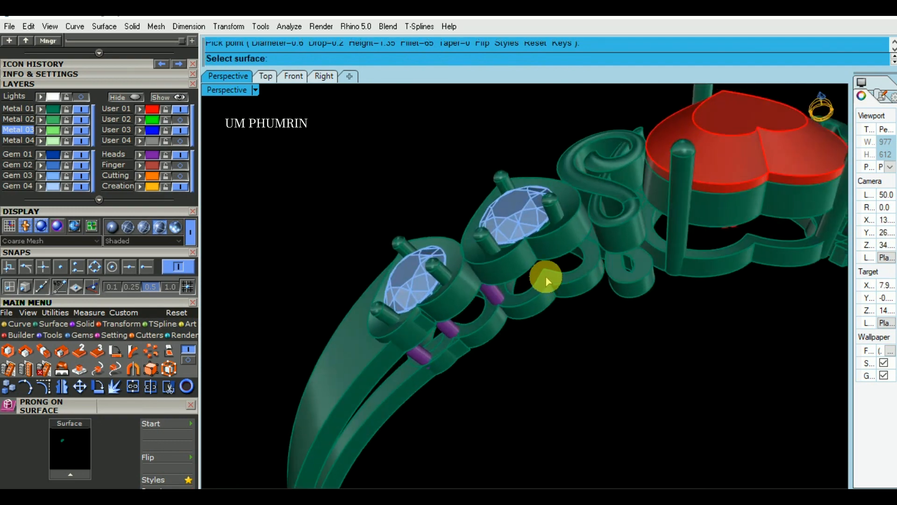
{"action": "scroll", "coordinate": [546, 277], "scroll_direction": "up", "scroll_amount": 3}
{"action": "left_click", "coordinate": [545, 276]}
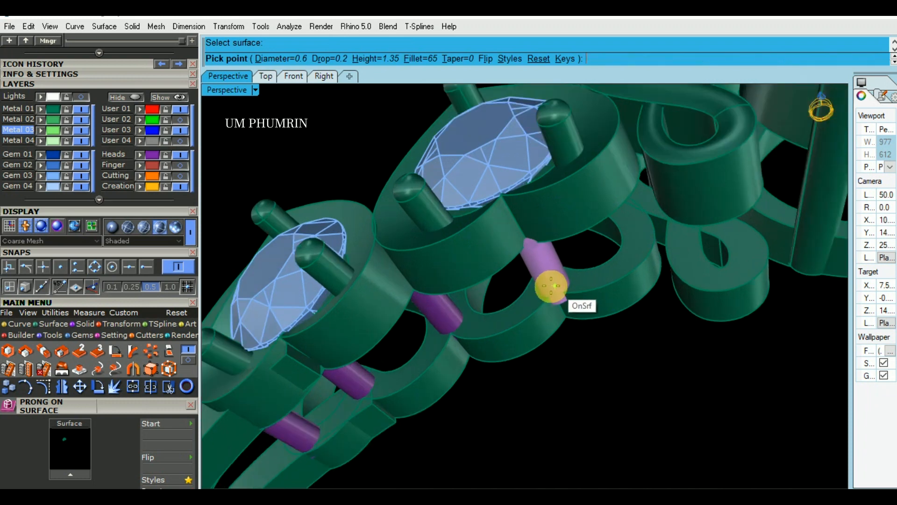
{"action": "scroll", "coordinate": [549, 285], "scroll_direction": "up", "scroll_amount": 2}
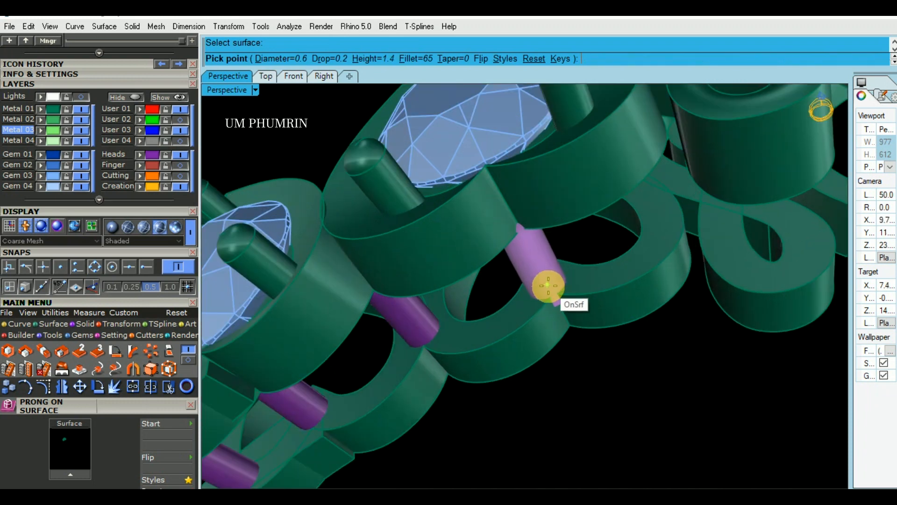
{"action": "scroll", "coordinate": [549, 284], "scroll_direction": "up", "scroll_amount": 2}
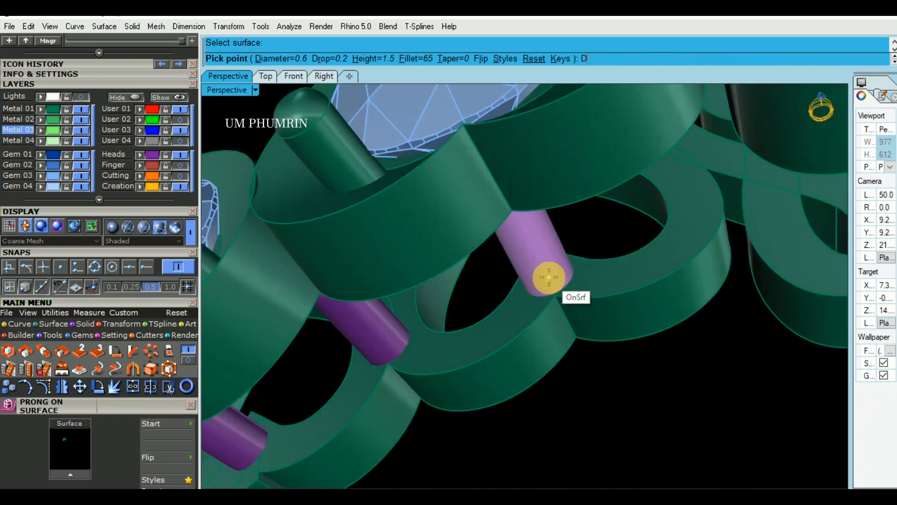
{"action": "scroll", "coordinate": [556, 301], "scroll_direction": "down", "scroll_amount": 2}
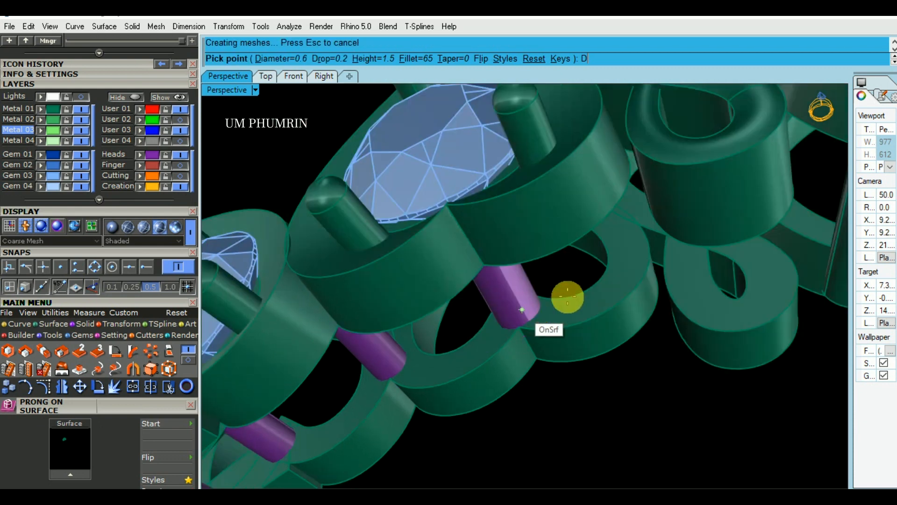
Place a prong of diameter 0.6 and height 1.65 on the second heart ornament, on the lobe beside the swirl
{"action": "scroll", "coordinate": [624, 268], "scroll_direction": "up", "scroll_amount": 2}
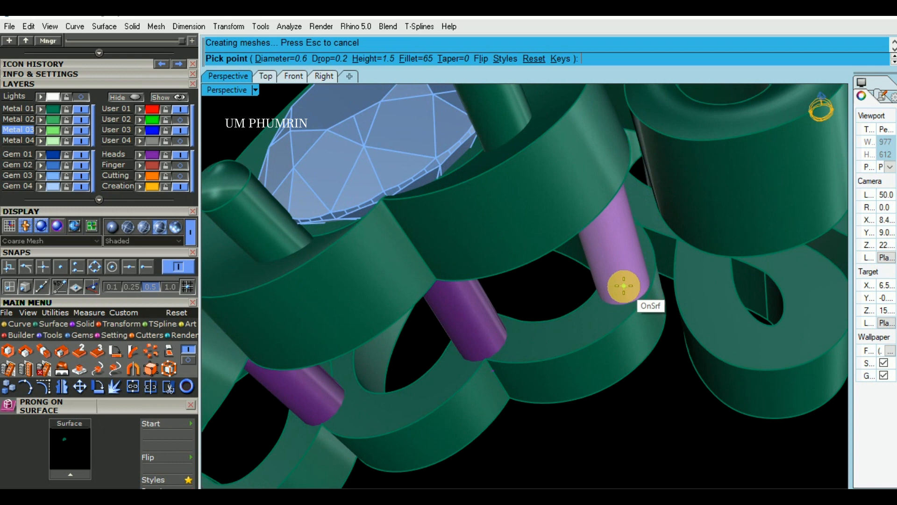
{"action": "key", "text": "Up"}
{"action": "key", "text": "Up"}
{"action": "left_click", "coordinate": [626, 284]}
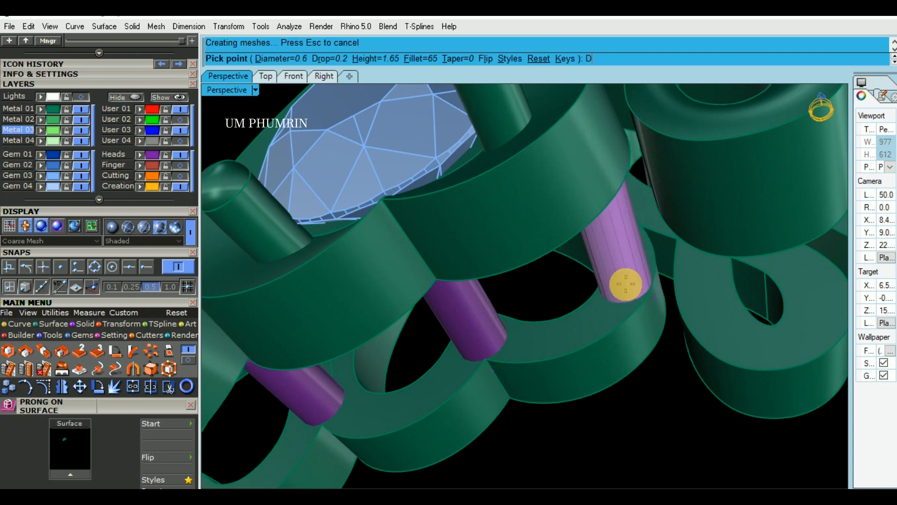
Place a prong of diameter 0.6 and height 1.75 on the end loop of the lower swirl ornament, next to the second heart
{"action": "right_click", "coordinate": [627, 285]}
{"action": "scroll", "coordinate": [627, 287], "scroll_direction": "down", "scroll_amount": 15}
{"action": "right_click_drag", "start_coordinate": [591, 314], "coordinate": [589, 319]}
{"action": "scroll", "coordinate": [593, 276], "scroll_direction": "up", "scroll_amount": 8}
{"action": "right_click_drag", "start_coordinate": [593, 275], "coordinate": [607, 317]}
{"action": "scroll", "coordinate": [596, 280], "scroll_direction": "up", "scroll_amount": 4}
{"action": "right_click", "coordinate": [592, 272]}
{"action": "scroll", "coordinate": [593, 275], "scroll_direction": "up", "scroll_amount": 4}
{"action": "left_click", "coordinate": [592, 276]}
{"action": "scroll", "coordinate": [593, 280], "scroll_direction": "up", "scroll_amount": 3}
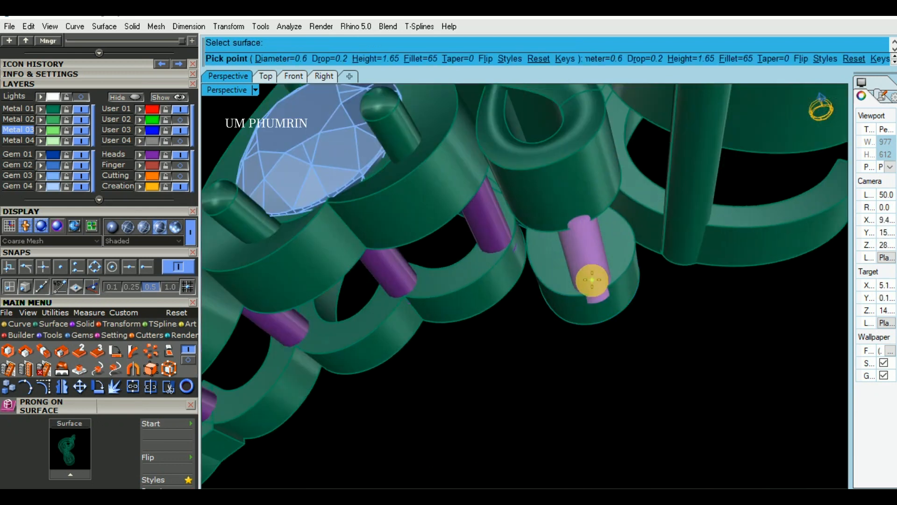
{"action": "key", "text": "Up"}
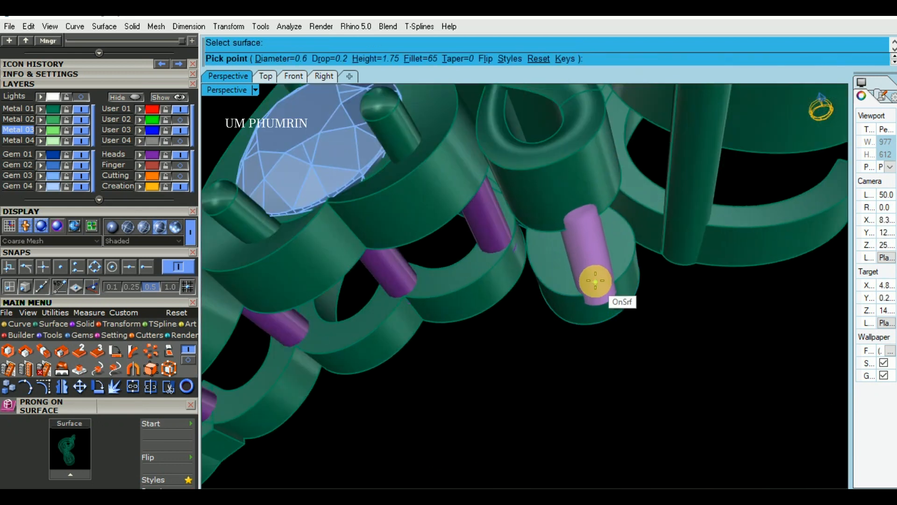
{"action": "scroll", "coordinate": [593, 277], "scroll_direction": "up", "scroll_amount": 2}
{"action": "type", "text": "D"}
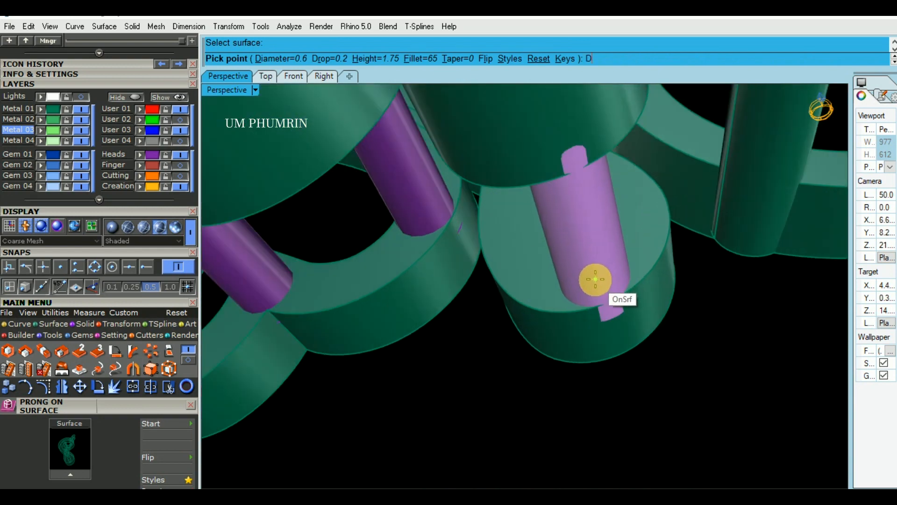
{"action": "left_click", "coordinate": [593, 280]}
Place a prong of diameter 0.6 and height 1.65 at the pointed tip of the second heart ornament
{"action": "scroll", "coordinate": [616, 333], "scroll_direction": "down", "scroll_amount": 3}
{"action": "scroll", "coordinate": [616, 334], "scroll_direction": "down", "scroll_amount": 5}
{"action": "right_click_drag", "start_coordinate": [616, 334], "coordinate": [761, 343]}
{"action": "right_click_drag", "start_coordinate": [533, 318], "coordinate": [673, 280]}
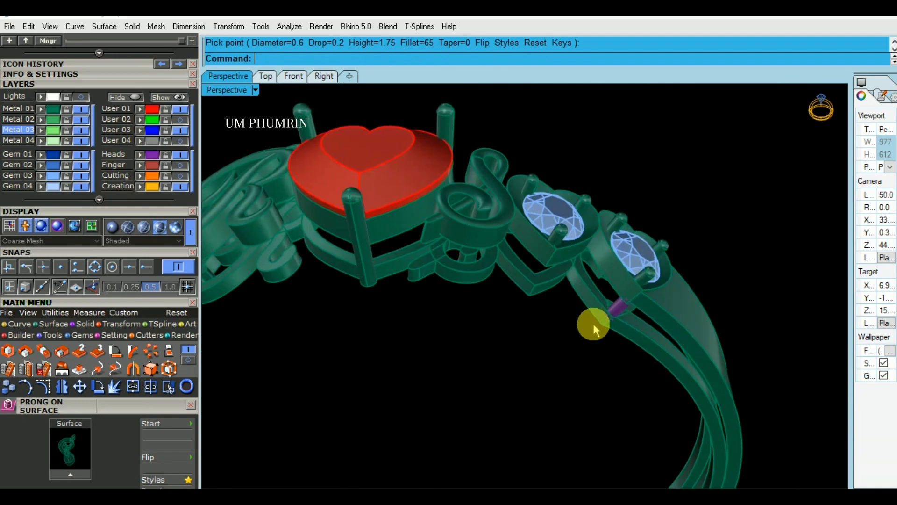
{"action": "right_click", "coordinate": [538, 290]}
{"action": "scroll", "coordinate": [541, 292], "scroll_direction": "up", "scroll_amount": 8}
{"action": "mouse_move", "coordinate": [606, 266]}
{"action": "right_mouse_down"}
{"action": "mouse_move", "coordinate": [605, 198]}
{"action": "mouse_move", "coordinate": [602, 278]}
{"action": "right_mouse_up"}
{"action": "scroll", "coordinate": [516, 266], "scroll_direction": "up", "scroll_amount": 4}
{"action": "left_click", "coordinate": [507, 264]}
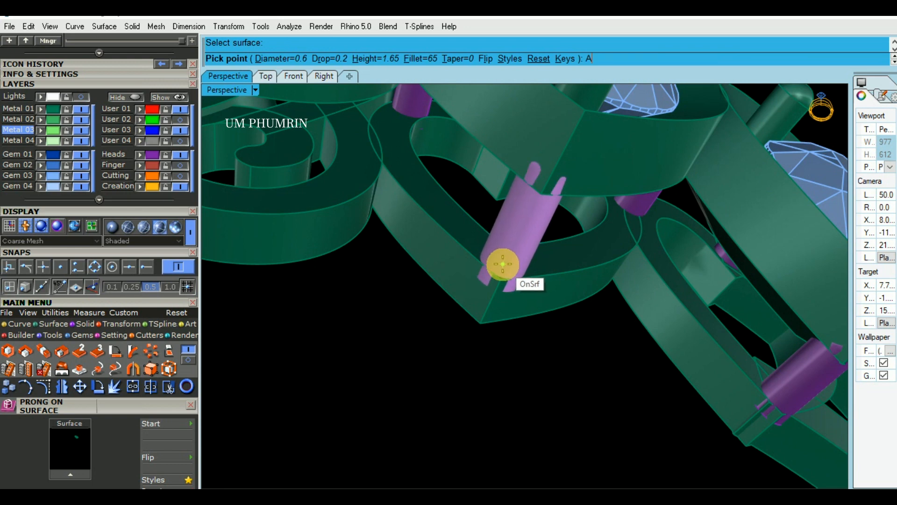
{"action": "left_click", "coordinate": [503, 264]}
Place a prong of diameter 0.55 and height 1.65 on the inner curl of the lower swirl ornament
{"action": "right_click_drag", "start_coordinate": [504, 264], "coordinate": [626, 327]}
{"action": "scroll", "coordinate": [444, 299], "scroll_direction": "up", "scroll_amount": 2}
{"action": "right_click", "coordinate": [487, 286]}
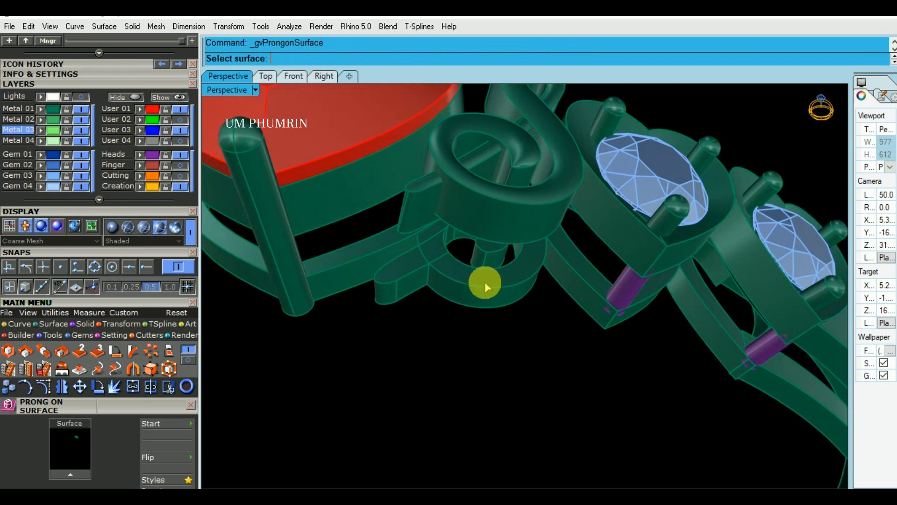
{"action": "scroll", "coordinate": [486, 283], "scroll_direction": "up", "scroll_amount": 2}
{"action": "left_click", "coordinate": [487, 280]}
{"action": "scroll", "coordinate": [397, 233], "scroll_direction": "up", "scroll_amount": 2}
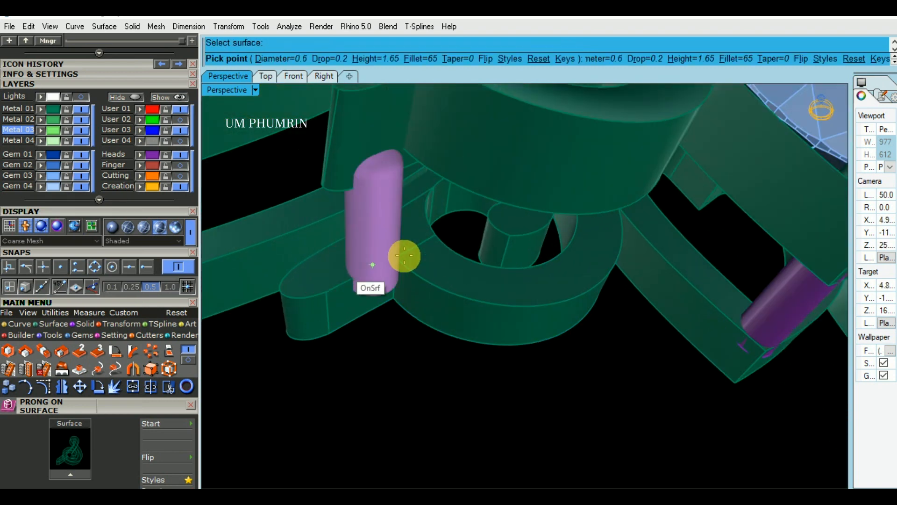
{"action": "scroll", "coordinate": [486, 272], "scroll_direction": "down", "scroll_amount": 2}
{"action": "scroll", "coordinate": [470, 304], "scroll_direction": "up", "scroll_amount": 5}
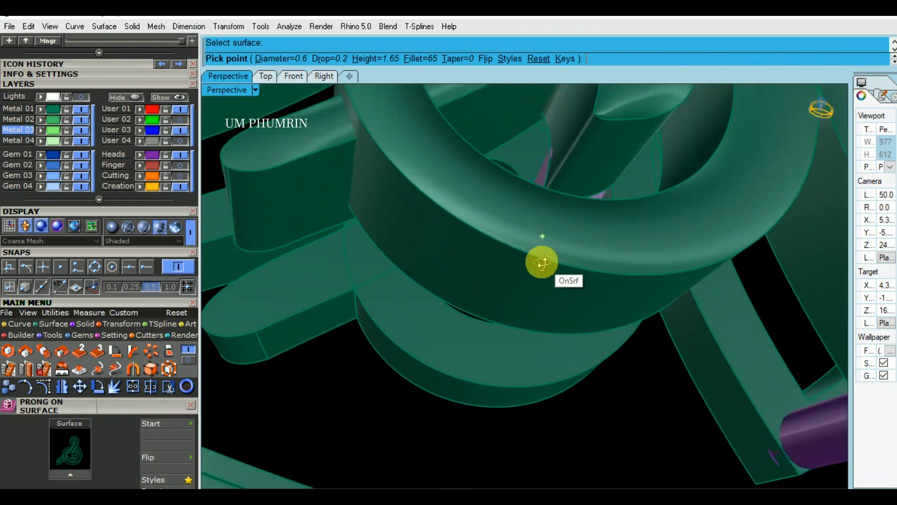
{"action": "scroll", "coordinate": [537, 247], "scroll_direction": "up", "scroll_amount": 3}
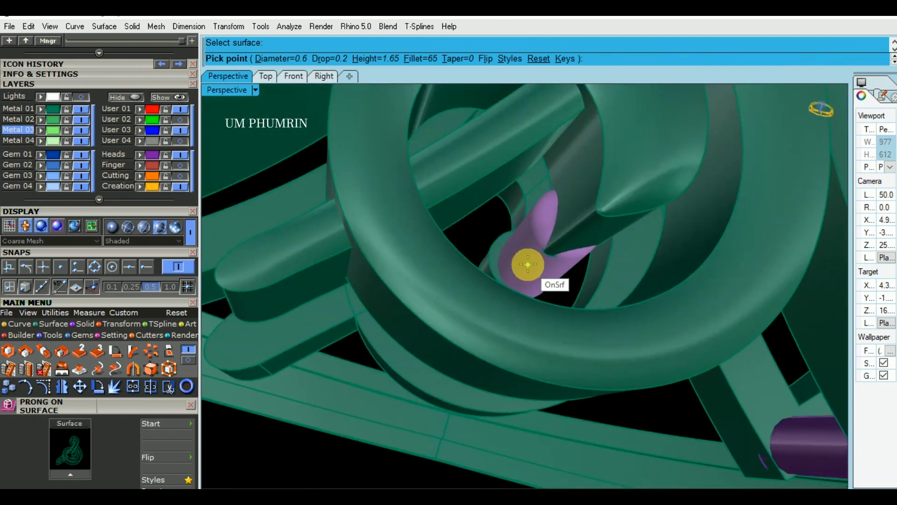
{"action": "key", "text": "Down"}
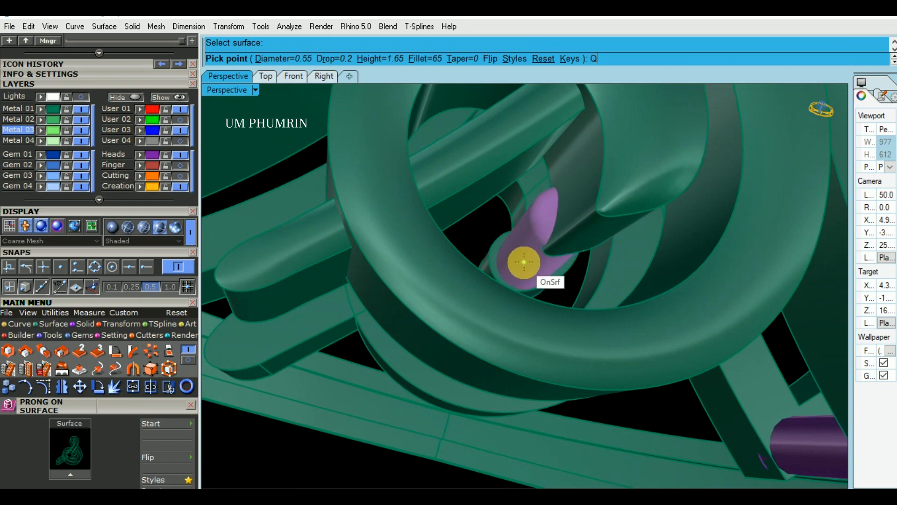
{"action": "left_click", "coordinate": [525, 262]}
Place a prong of diameter 0.55 and height 1.7 on the outer ring of the lower swirl ornament's curl
{"action": "scroll", "coordinate": [524, 262], "scroll_direction": "down", "scroll_amount": 5}
{"action": "right_click_drag", "start_coordinate": [531, 301], "coordinate": [473, 288]}
{"action": "right_click", "coordinate": [473, 287]}
{"action": "scroll", "coordinate": [518, 233], "scroll_direction": "up", "scroll_amount": 4}
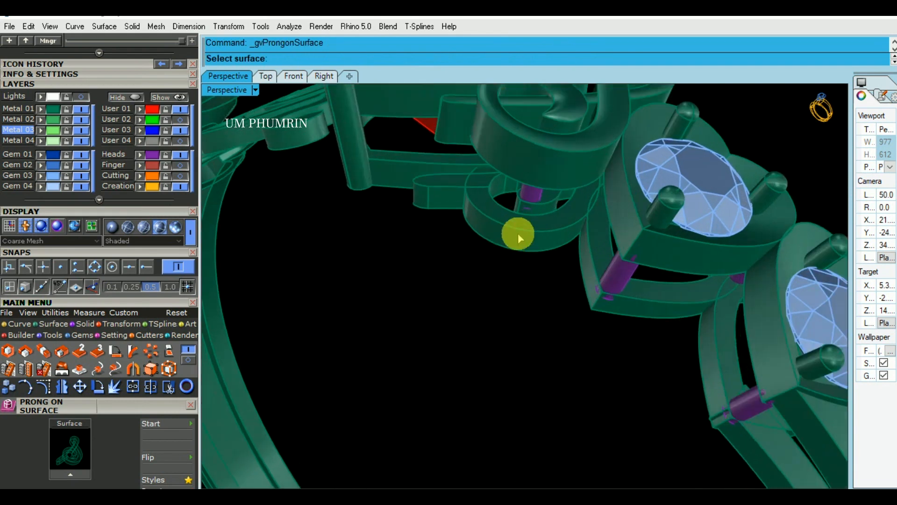
{"action": "scroll", "coordinate": [518, 233], "scroll_direction": "up", "scroll_amount": 2}
{"action": "left_click", "coordinate": [531, 223]}
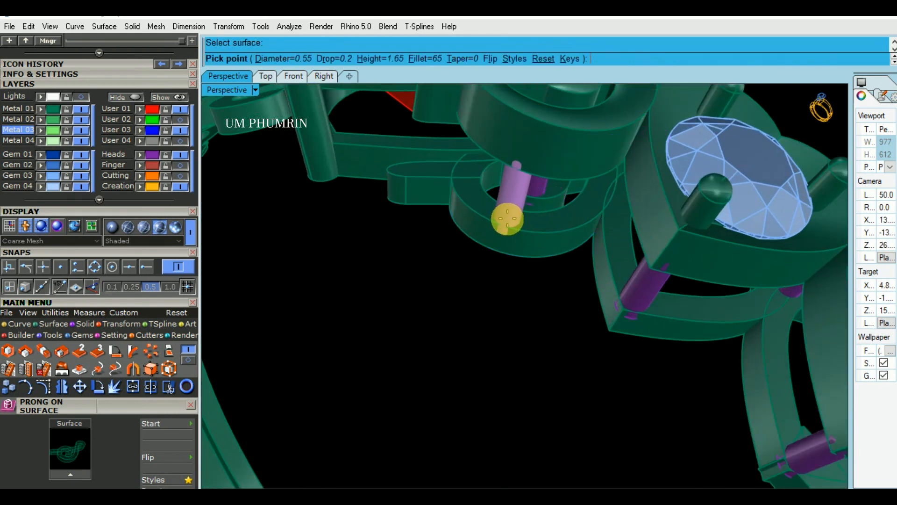
{"action": "left_click", "coordinate": [512, 218]}
Try a prong of height 1.7 on the rounded tail end of the lower swirl ornament
{"action": "right_click_drag", "start_coordinate": [512, 219], "coordinate": [599, 341]}
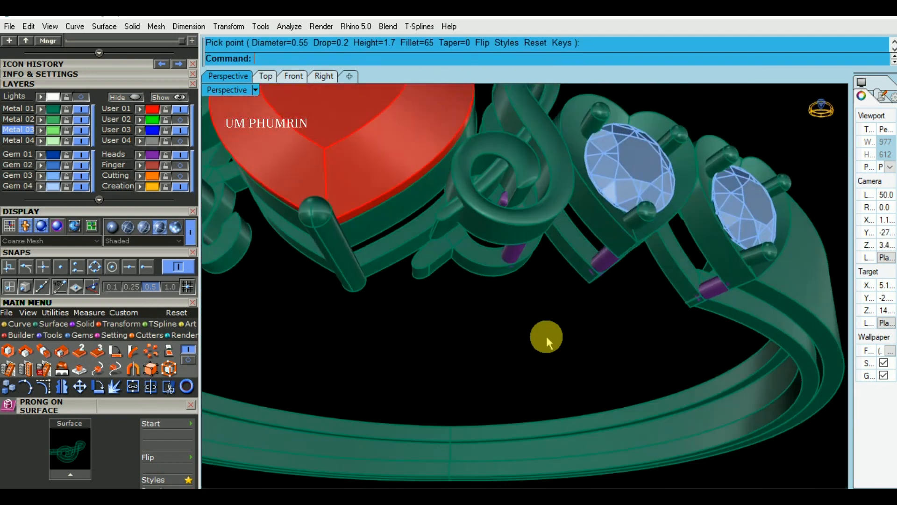
{"action": "right_click", "coordinate": [599, 341]}
{"action": "scroll", "coordinate": [435, 266], "scroll_direction": "up", "scroll_amount": 4}
{"action": "left_click", "coordinate": [427, 253]}
{"action": "scroll", "coordinate": [427, 253], "scroll_direction": "up", "scroll_amount": 2}
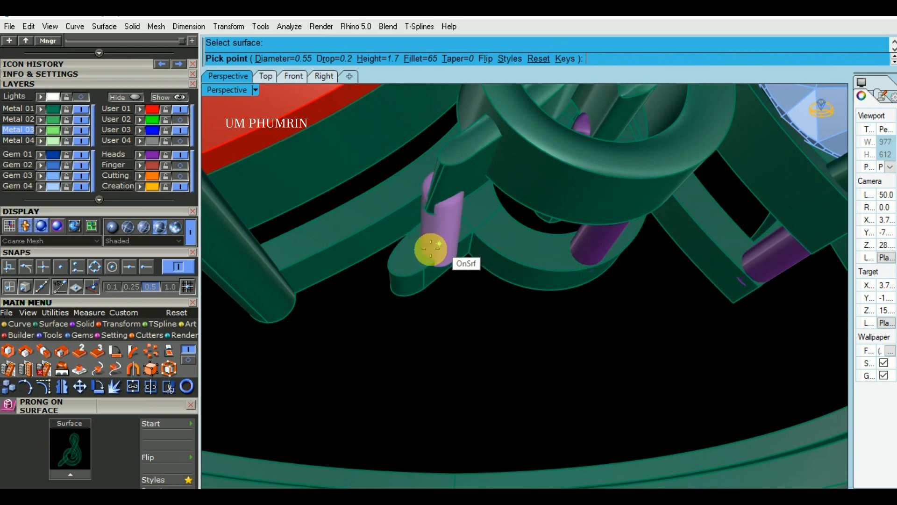
{"action": "left_click", "coordinate": [408, 257]}
Try reshaping the prong on the swirl's tail end, undo the edits, and delete that prong
{"action": "left_click", "coordinate": [153, 370]}
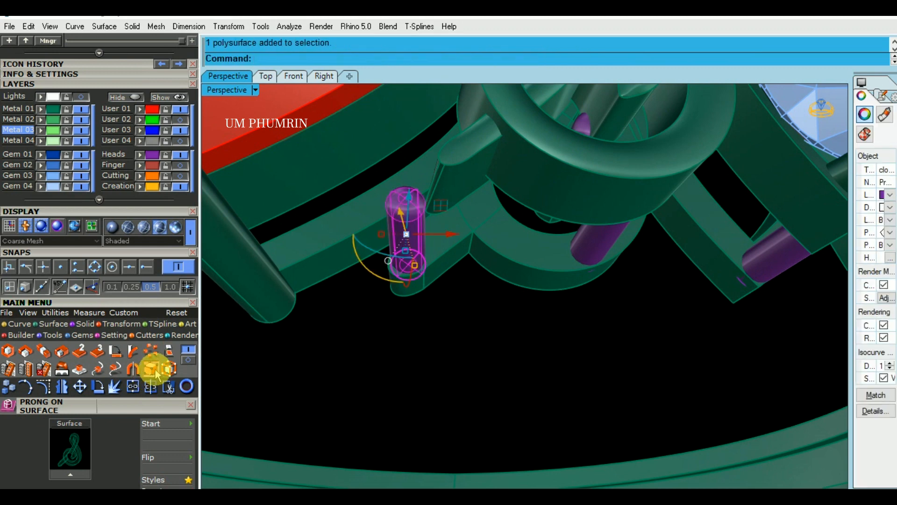
{"action": "scroll", "coordinate": [362, 215], "scroll_direction": "up", "scroll_amount": 2}
{"action": "left_click_drag", "start_coordinate": [377, 179], "coordinate": [489, 199]}
{"action": "key", "text": "ctrl+z"}
{"action": "key", "text": "ctrl+z"}
{"action": "scroll", "coordinate": [476, 224], "scroll_direction": "down", "scroll_amount": 3}
{"action": "right_click_drag", "start_coordinate": [476, 225], "coordinate": [469, 256]}
{"action": "right_click_drag", "start_coordinate": [469, 256], "coordinate": [469, 277], "text": "shift"}
{"action": "key", "text": "Escape"}
{"action": "left_click", "coordinate": [456, 239]}
{"action": "key", "text": "Delete"}
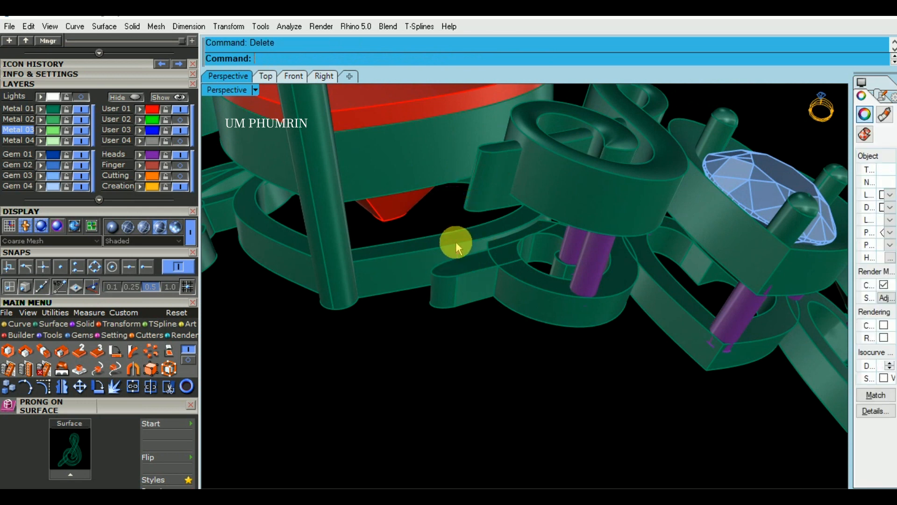
Draw a line about 1.44 long from the lower swirl's tail end to the upper swirl's tail end, snapping both points on surface
{"action": "right_click_drag", "start_coordinate": [482, 263], "coordinate": [486, 285]}
{"action": "right_click", "coordinate": [486, 287]}
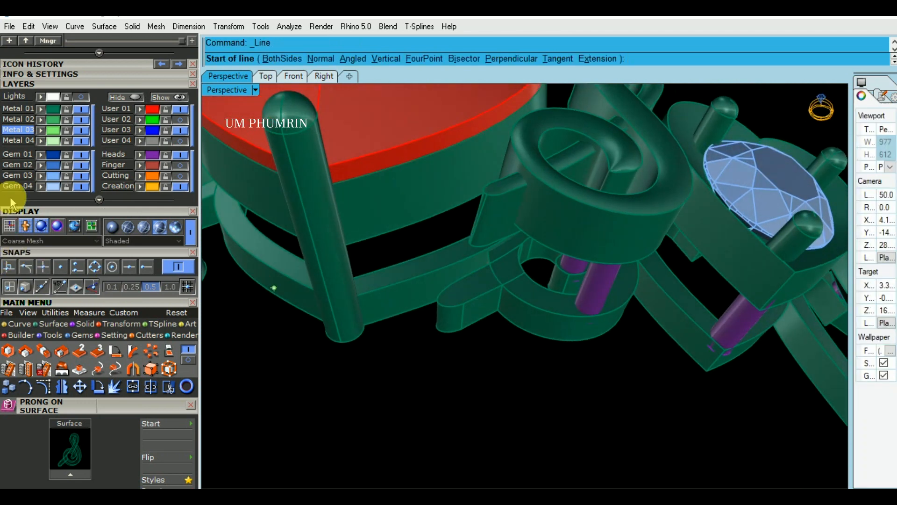
{"action": "left_click", "coordinate": [8, 287]}
{"action": "scroll", "coordinate": [440, 311], "scroll_direction": "up", "scroll_amount": 4}
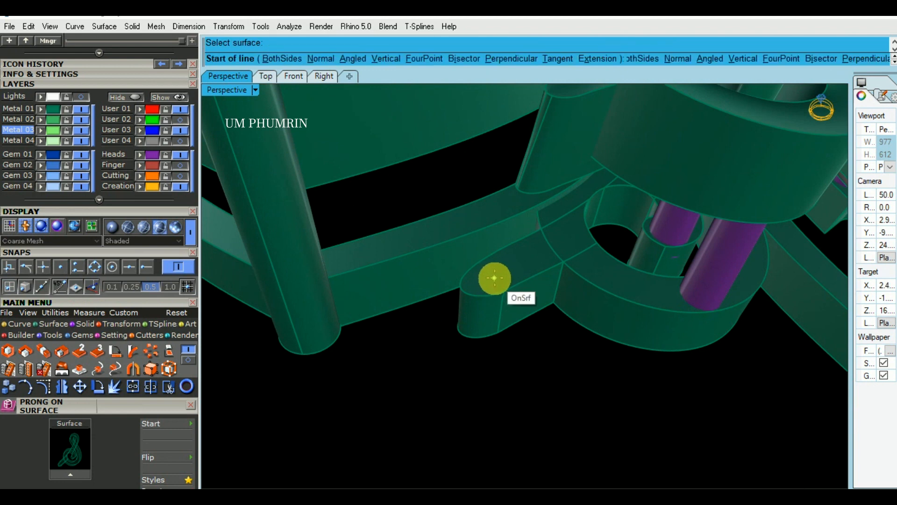
{"action": "left_click", "coordinate": [489, 276]}
{"action": "scroll", "coordinate": [488, 277], "scroll_direction": "down", "scroll_amount": 2}
{"action": "right_click_drag", "start_coordinate": [505, 295], "coordinate": [605, 139]}
{"action": "scroll", "coordinate": [605, 139], "scroll_direction": "up", "scroll_amount": 2}
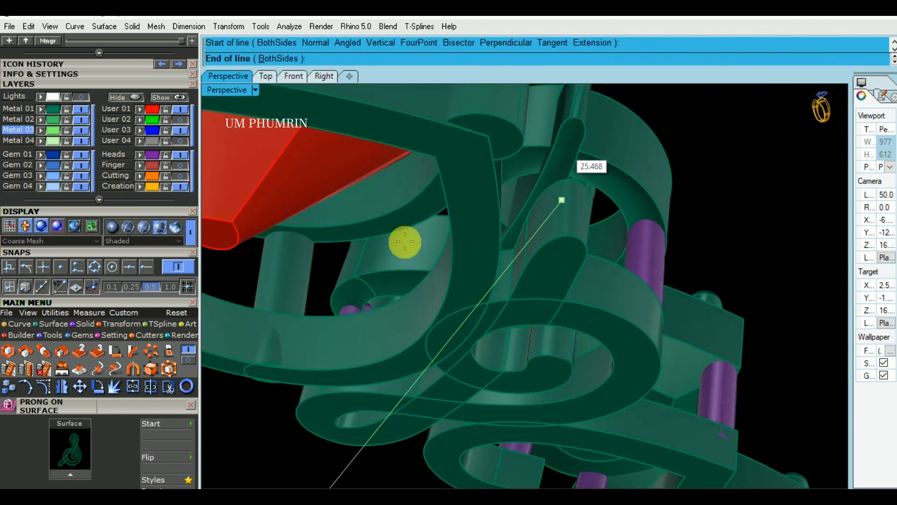
{"action": "left_click", "coordinate": [9, 287]}
{"action": "scroll", "coordinate": [580, 136], "scroll_direction": "up", "scroll_amount": 2}
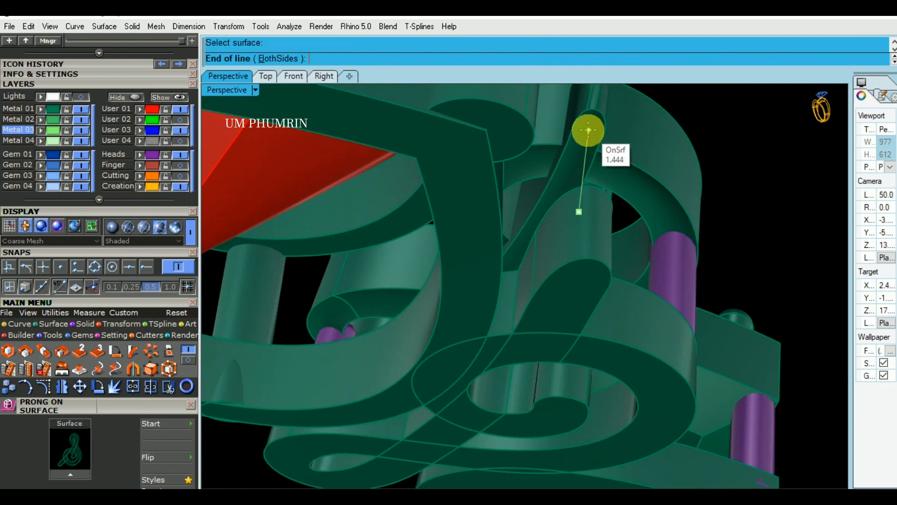
{"action": "left_click", "coordinate": [588, 130]}
Pipe the line between the swirl tails with a diameter of 0.5 and round caps
{"action": "right_click_drag", "start_coordinate": [588, 130], "coordinate": [448, 326]}
{"action": "left_click", "coordinate": [449, 320]}
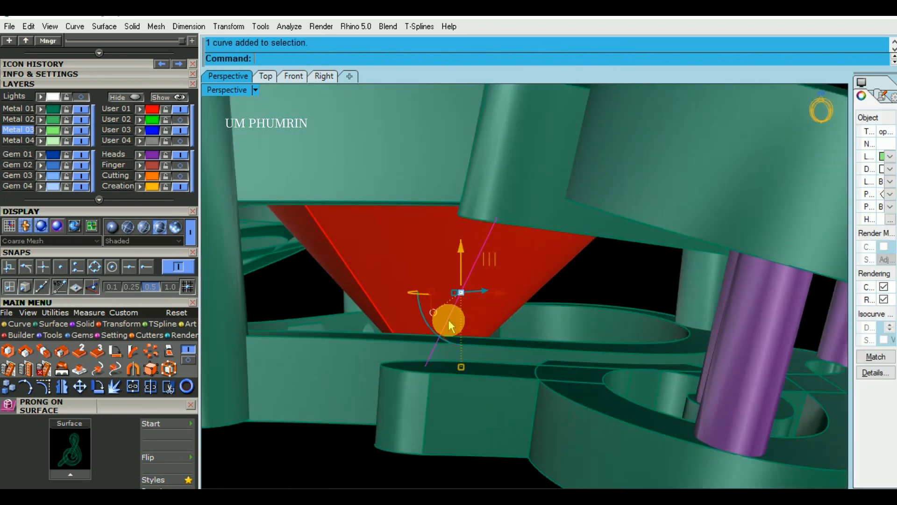
{"action": "type", "text": "pipe"}
{"action": "key", "text": "Return"}
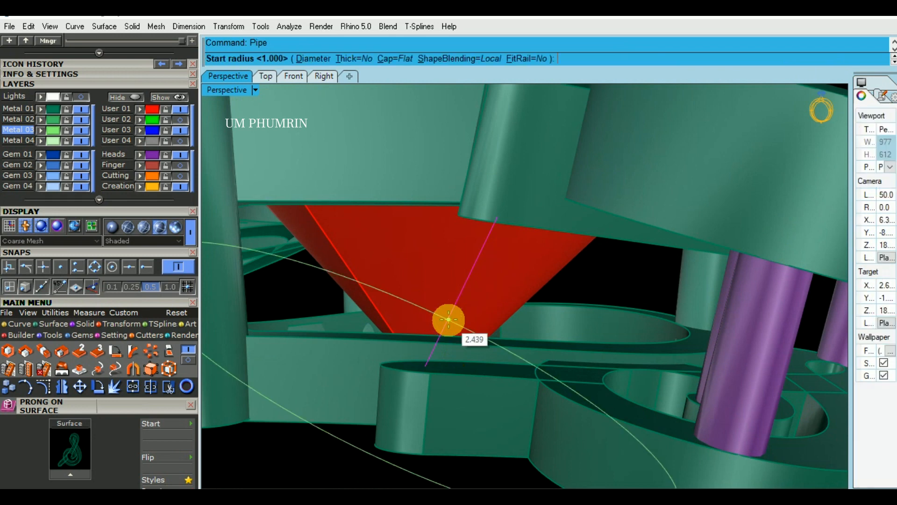
{"action": "left_click", "coordinate": [396, 59]}
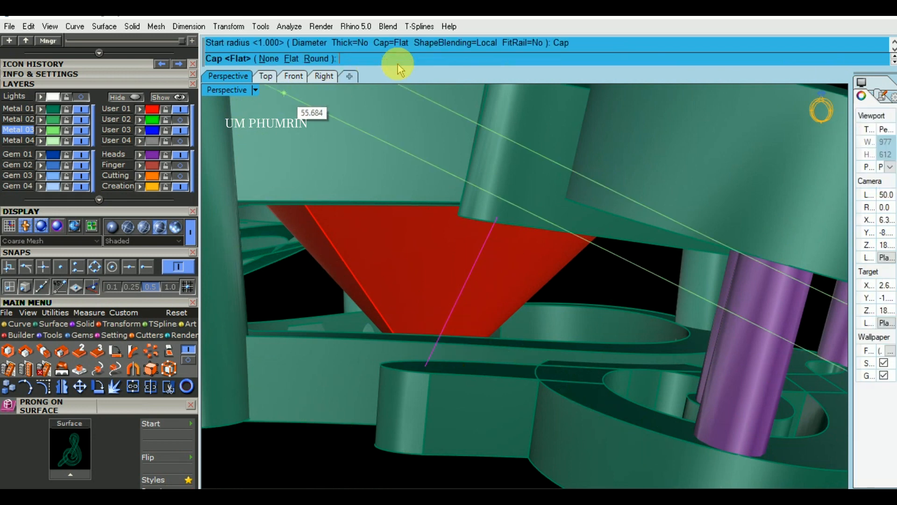
{"action": "left_click", "coordinate": [314, 58]}
{"action": "left_click", "coordinate": [307, 59]}
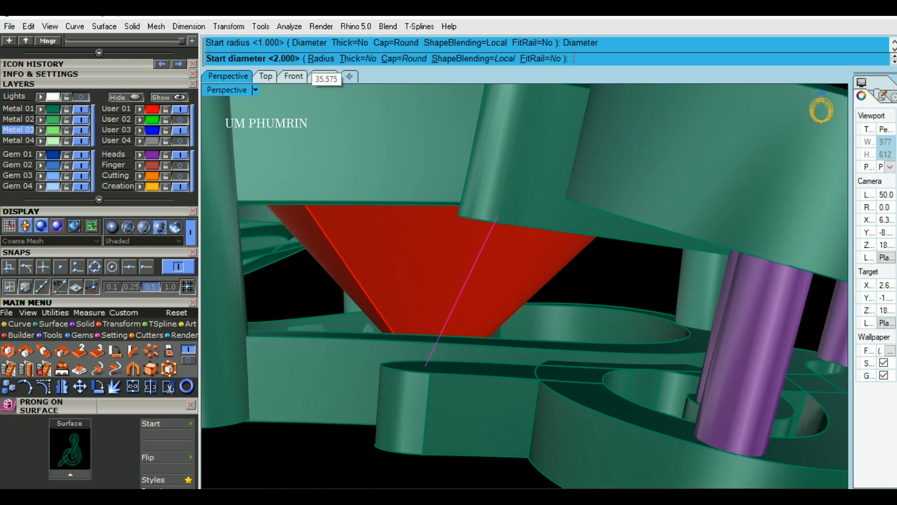
{"action": "type", "text": ".5"}
{"action": "key", "text": "Return"}
{"action": "key", "text": "Return"}
{"action": "key", "text": "Return"}
{"action": "right_click_drag", "start_coordinate": [449, 274], "coordinate": [356, 299]}
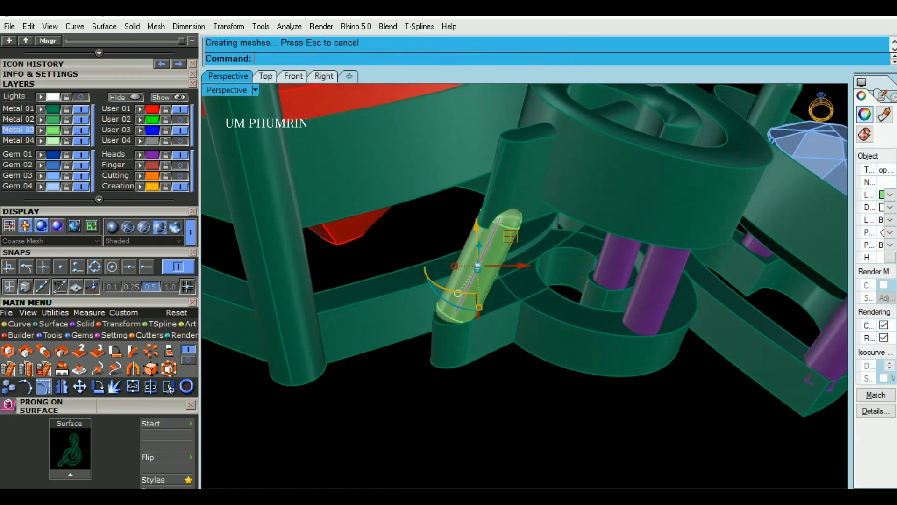
Adjust the connecting line's position and ends so the pipe seats between the tails of the upper and lower swirls
{"action": "left_click", "coordinate": [44, 386]}
{"action": "scroll", "coordinate": [447, 219], "scroll_direction": "up", "scroll_amount": 2}
{"action": "left_click_drag", "start_coordinate": [455, 200], "coordinate": [564, 248]}
{"action": "scroll", "coordinate": [563, 247], "scroll_direction": "up", "scroll_amount": 4}
{"action": "right_click_drag", "start_coordinate": [564, 248], "coordinate": [571, 227]}
{"action": "left_click_drag", "start_coordinate": [571, 225], "coordinate": [563, 230]}
{"action": "left_click_drag", "start_coordinate": [516, 200], "coordinate": [527, 190]}
{"action": "scroll", "coordinate": [553, 216], "scroll_direction": "down", "scroll_amount": 2}
{"action": "right_click_drag", "start_coordinate": [543, 221], "coordinate": [480, 250]}
{"action": "left_click_drag", "start_coordinate": [365, 252], "coordinate": [506, 397]}
{"action": "right_click_drag", "start_coordinate": [507, 392], "coordinate": [513, 405]}
{"action": "left_click_drag", "start_coordinate": [517, 350], "coordinate": [518, 346]}
{"action": "right_click_drag", "start_coordinate": [522, 346], "coordinate": [436, 266]}
{"action": "left_click_drag", "start_coordinate": [434, 255], "coordinate": [444, 265]}
{"action": "scroll", "coordinate": [447, 287], "scroll_direction": "down", "scroll_amount": 3}
{"action": "key", "text": "Escape"}
Assign the pipe between the swirl tails to the Heads layer
{"action": "right_click_drag", "start_coordinate": [451, 383], "coordinate": [500, 345]}
{"action": "left_click", "coordinate": [466, 276]}
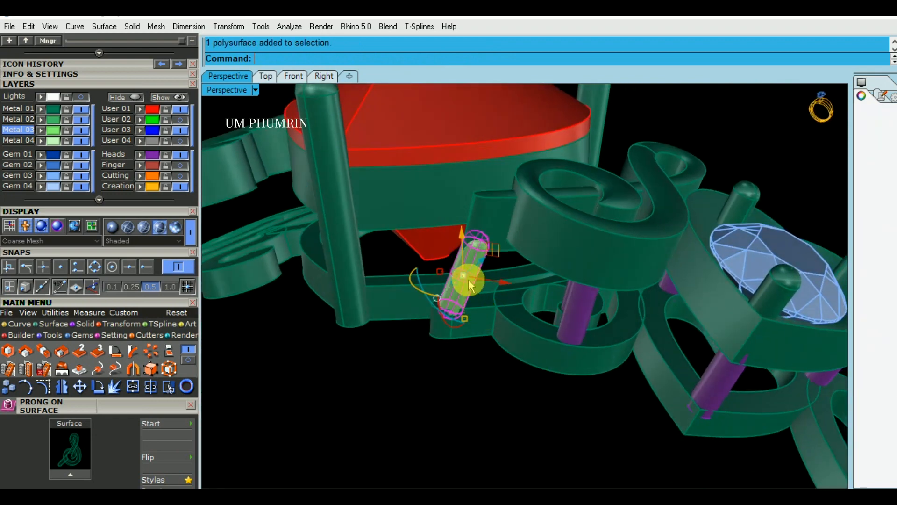
{"action": "left_click", "coordinate": [140, 155]}
{"action": "left_click", "coordinate": [489, 378]}
{"action": "scroll", "coordinate": [510, 392], "scroll_direction": "down", "scroll_amount": 7}
{"action": "right_click_drag", "start_coordinate": [540, 372], "coordinate": [617, 366]}
{"action": "right_click_drag", "start_coordinate": [546, 417], "coordinate": [628, 317]}
{"action": "scroll", "coordinate": [518, 243], "scroll_direction": "up", "scroll_amount": 5}
{"action": "scroll", "coordinate": [602, 274], "scroll_direction": "up", "scroll_amount": 3}
{"action": "left_click", "coordinate": [595, 261]}
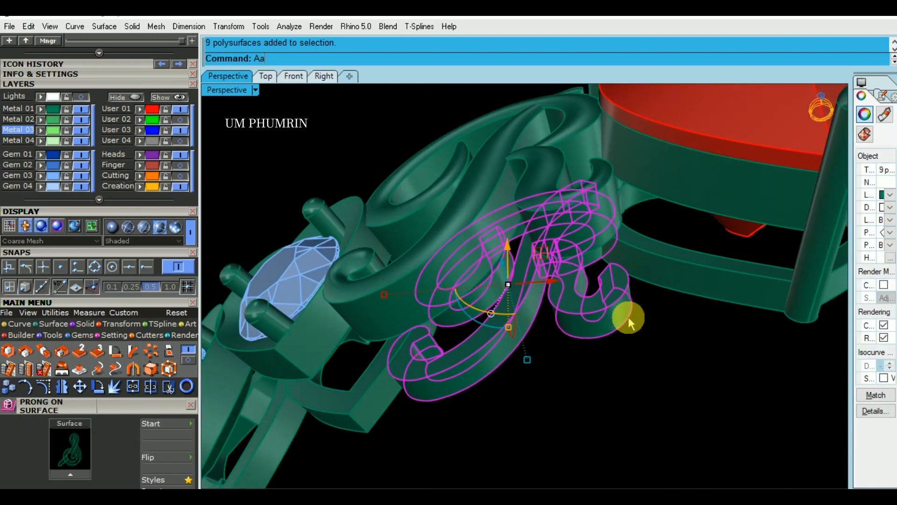
{"action": "middle_click", "coordinate": [629, 317]}
{"action": "left_click", "coordinate": [585, 314]}
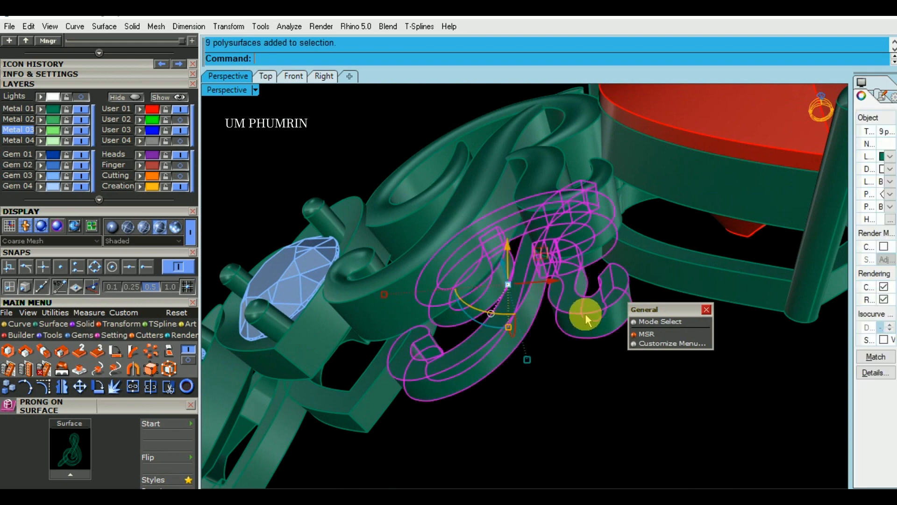
{"action": "scroll", "coordinate": [585, 314], "scroll_direction": "down", "scroll_amount": 4}
{"action": "left_click", "coordinate": [580, 372]}
Place a prong of diameter 0.5 and height 1.7 at the tip of the opposite shoulder's heart ornament nearest the swirl
{"action": "left_click", "coordinate": [437, 370]}
{"action": "scroll", "coordinate": [437, 370], "scroll_direction": "up", "scroll_amount": 2}
{"action": "right_click_drag", "start_coordinate": [437, 370], "coordinate": [499, 329]}
{"action": "middle_click", "coordinate": [500, 329]}
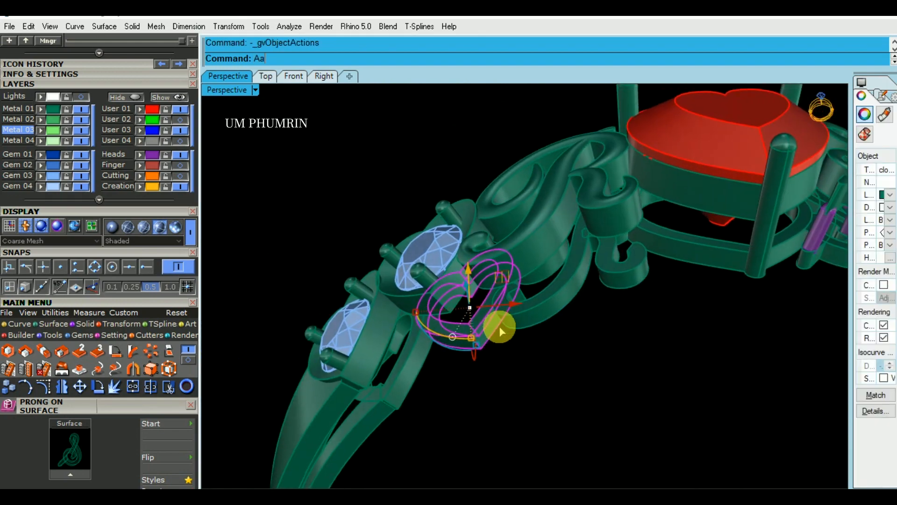
{"action": "left_click", "coordinate": [537, 374]}
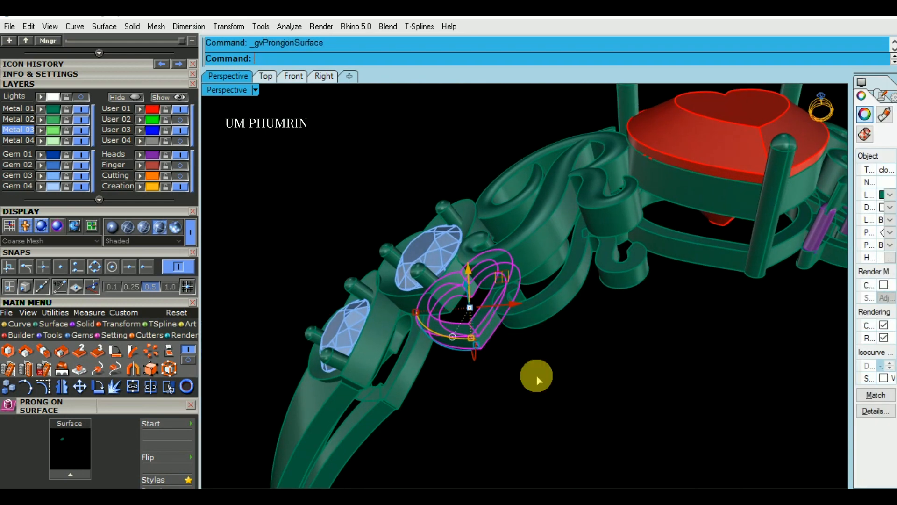
{"action": "scroll", "coordinate": [481, 325], "scroll_direction": "up", "scroll_amount": 4}
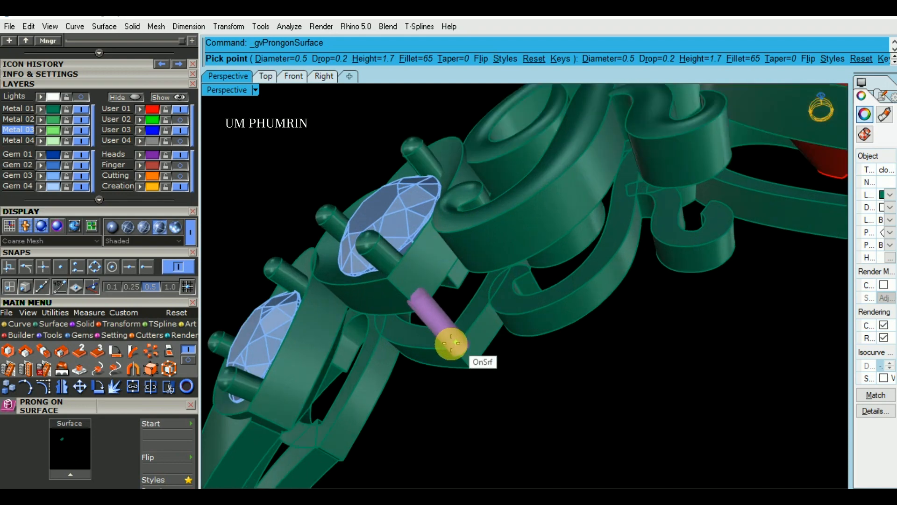
{"action": "scroll", "coordinate": [447, 341], "scroll_direction": "up", "scroll_amount": 2}
{"action": "scroll", "coordinate": [455, 338], "scroll_direction": "up", "scroll_amount": 2}
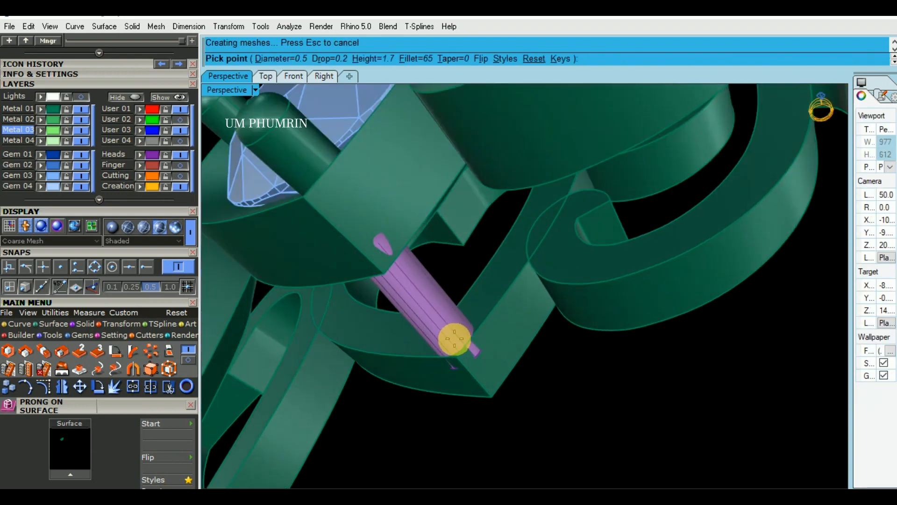
{"action": "scroll", "coordinate": [453, 336], "scroll_direction": "down", "scroll_amount": 4}
{"action": "scroll", "coordinate": [507, 341], "scroll_direction": "up", "scroll_amount": 2}
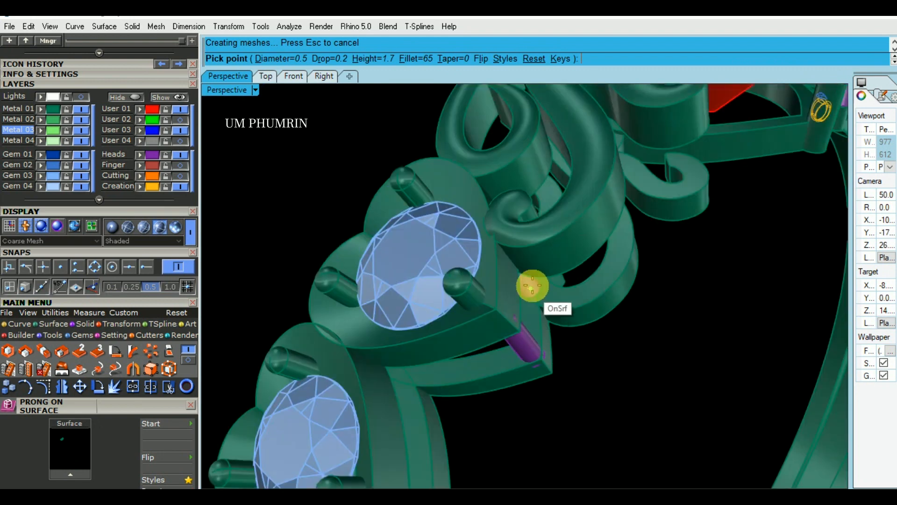
Place a prong of diameter 0.6 and height 1.7 between the upper heart's tip and the adjoining swirl
{"action": "scroll", "coordinate": [530, 286], "scroll_direction": "up", "scroll_amount": 2}
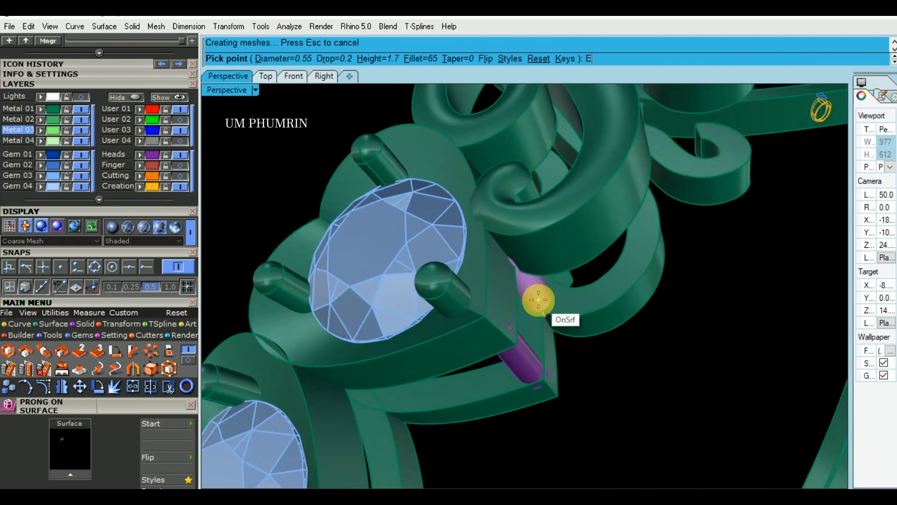
{"action": "key", "text": "Return"}
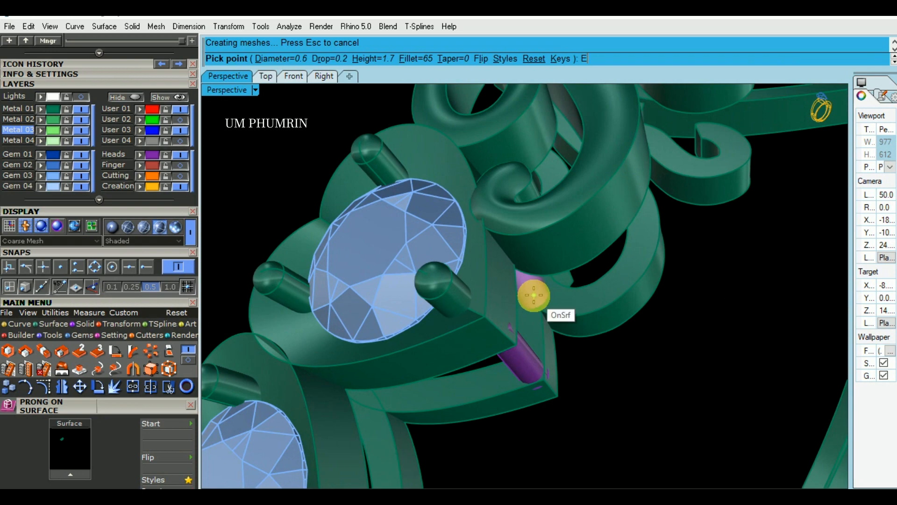
{"action": "scroll", "coordinate": [532, 295], "scroll_direction": "down", "scroll_amount": 1}
{"action": "scroll", "coordinate": [579, 334], "scroll_direction": "down", "scroll_amount": 2}
{"action": "right_click", "coordinate": [632, 322]}
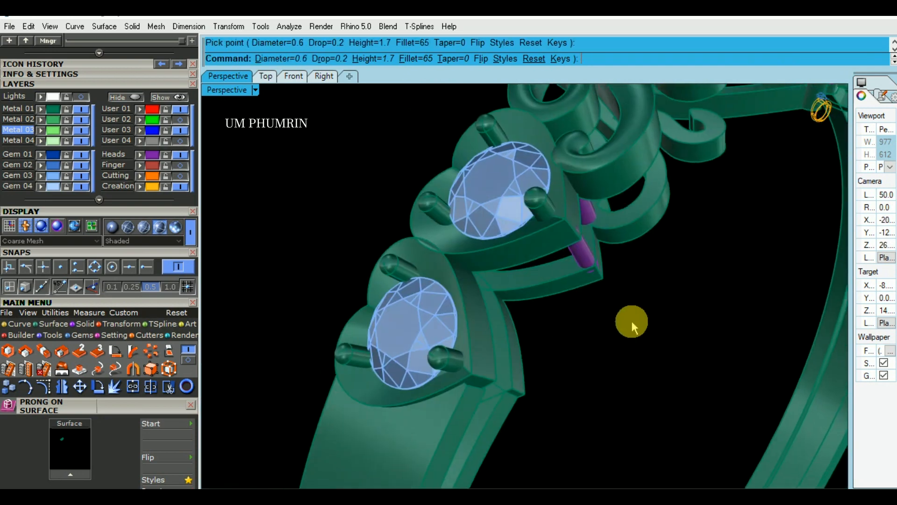
Place a prong of diameter 0.6 and height 1.6 on the tip side where the two heart ornaments meet
{"action": "right_click", "coordinate": [632, 322]}
{"action": "scroll", "coordinate": [519, 318], "scroll_direction": "up", "scroll_amount": 4}
{"action": "left_click", "coordinate": [504, 254]}
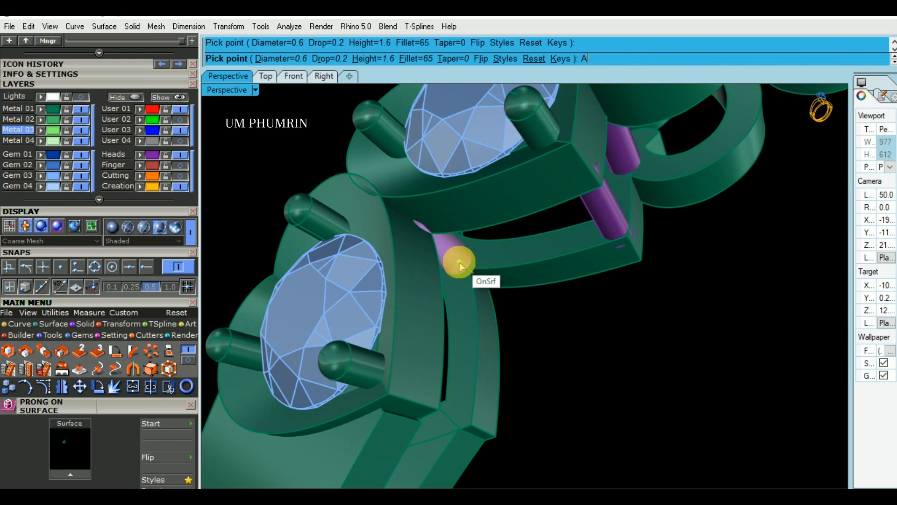
{"action": "right_click", "coordinate": [462, 269]}
{"action": "scroll", "coordinate": [477, 295], "scroll_direction": "down", "scroll_amount": 3}
Place a prong of diameter 0.6 and height 1.6 at the upper heart's notch on the lobe side of the inner strip
{"action": "right_click_drag", "start_coordinate": [507, 299], "coordinate": [602, 330]}
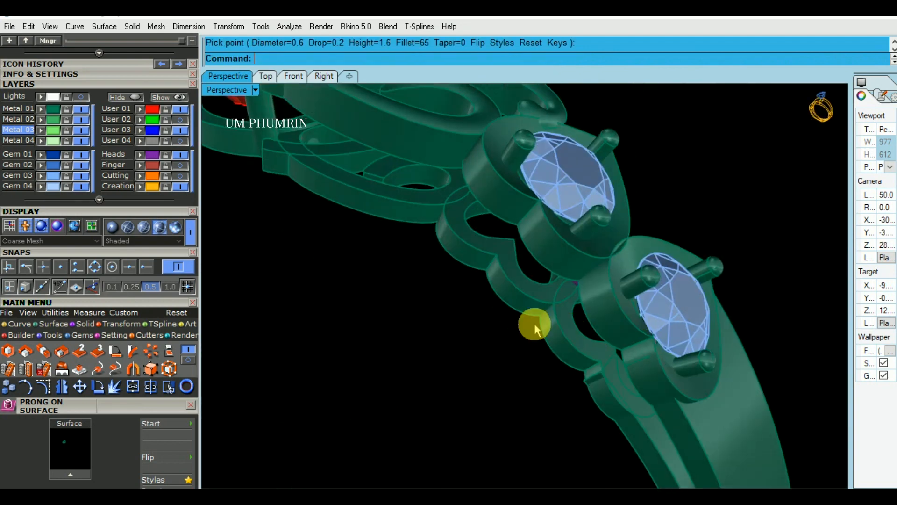
{"action": "right_click", "coordinate": [507, 333]}
{"action": "scroll", "coordinate": [518, 280], "scroll_direction": "up", "scroll_amount": 2}
{"action": "left_click", "coordinate": [524, 281]}
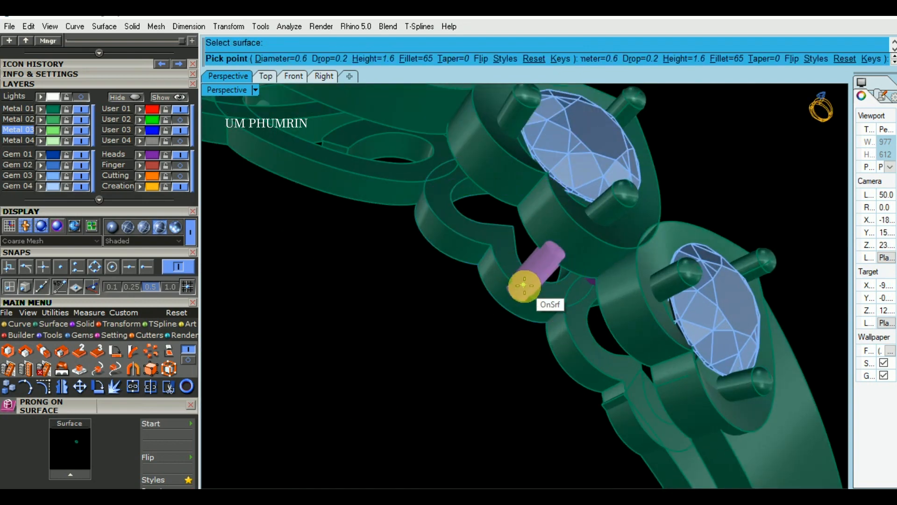
{"action": "scroll", "coordinate": [525, 286], "scroll_direction": "up", "scroll_amount": 1}
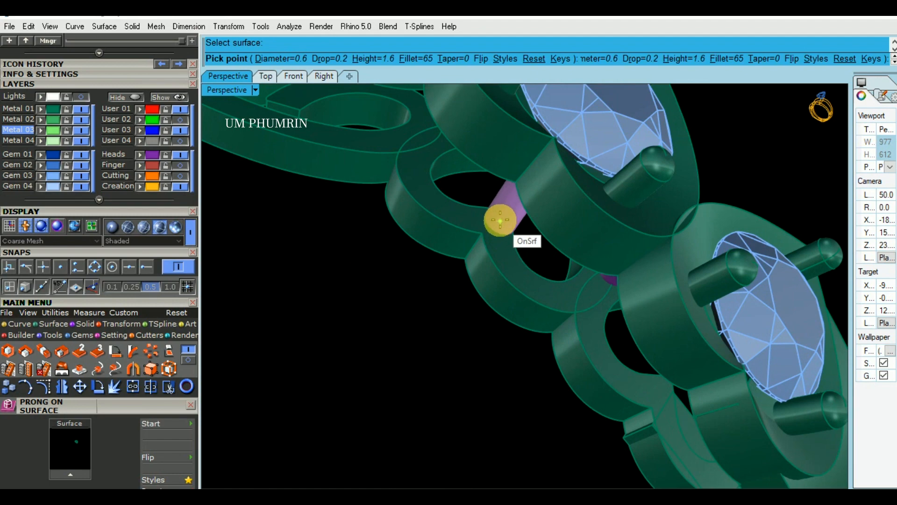
{"action": "scroll", "coordinate": [491, 225], "scroll_direction": "up", "scroll_amount": 1}
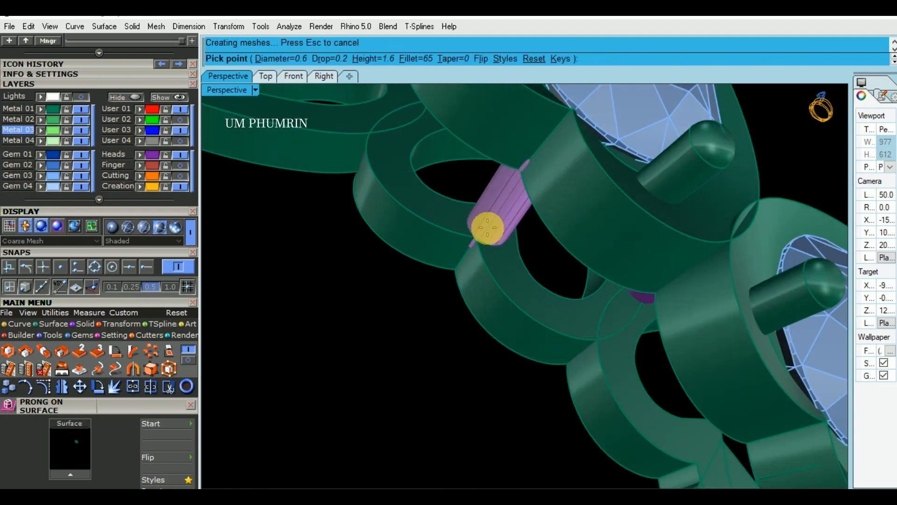
{"action": "scroll", "coordinate": [498, 257], "scroll_direction": "down", "scroll_amount": 4}
{"action": "right_click_drag", "start_coordinate": [497, 257], "coordinate": [557, 344]}
{"action": "right_click", "coordinate": [498, 284]}
Place another prong of diameter 0.6 and height 1.6 on the lobe side where the two heart ornaments meet
{"action": "right_click", "coordinate": [499, 290]}
{"action": "left_click", "coordinate": [568, 355]}
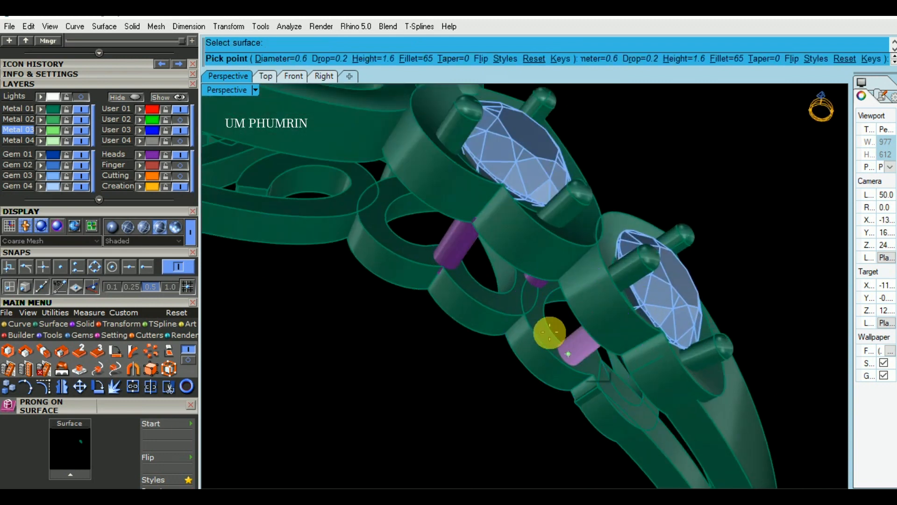
{"action": "scroll", "coordinate": [526, 303], "scroll_direction": "up", "scroll_amount": 3}
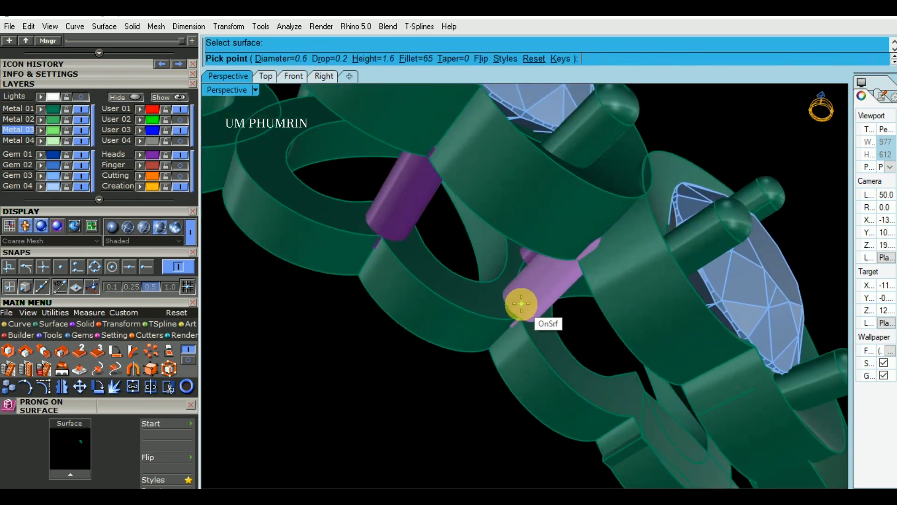
{"action": "left_click", "coordinate": [521, 303]}
Delete the prong on the tip side of the junction between the two heart ornaments
{"action": "right_click_drag", "start_coordinate": [551, 311], "coordinate": [494, 273]}
{"action": "left_click", "coordinate": [484, 229]}
{"action": "right_click_drag", "start_coordinate": [486, 233], "coordinate": [517, 336]}
{"action": "type", "text": "d"}
{"action": "key", "text": "space"}
{"action": "key", "text": "space"}
Place a prong of diameter 0.6 and height 1.35 under the tip of the lower heart ornament
{"action": "scroll", "coordinate": [517, 336], "scroll_direction": "up", "scroll_amount": 2}
{"action": "left_click", "coordinate": [494, 337]}
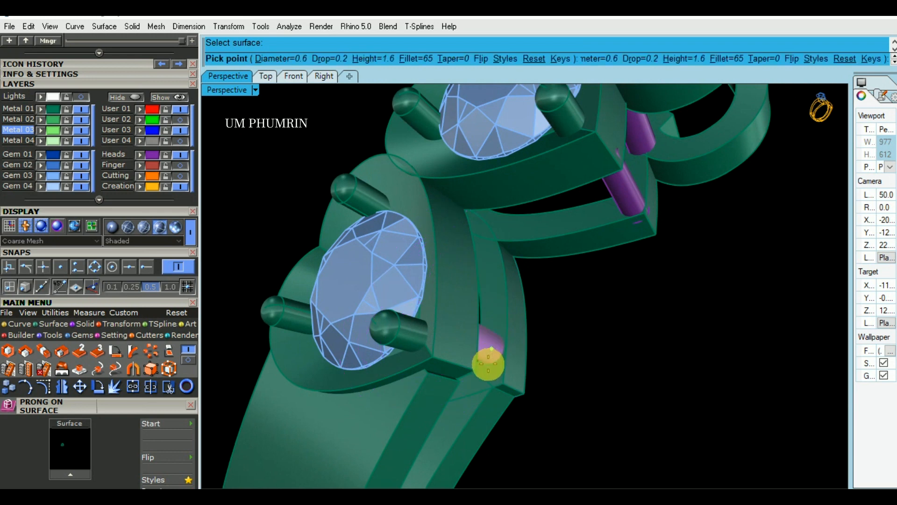
{"action": "scroll", "coordinate": [489, 364], "scroll_direction": "up", "scroll_amount": 3}
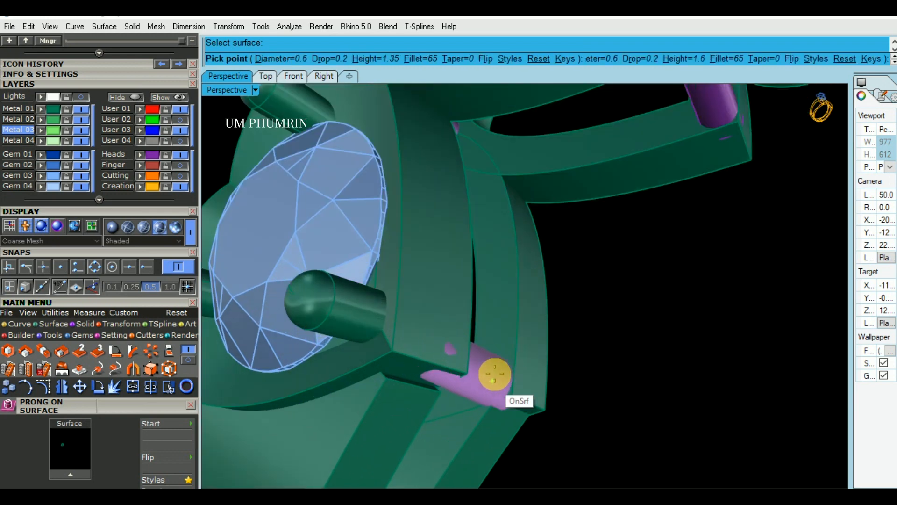
{"action": "type", "text": "A"}
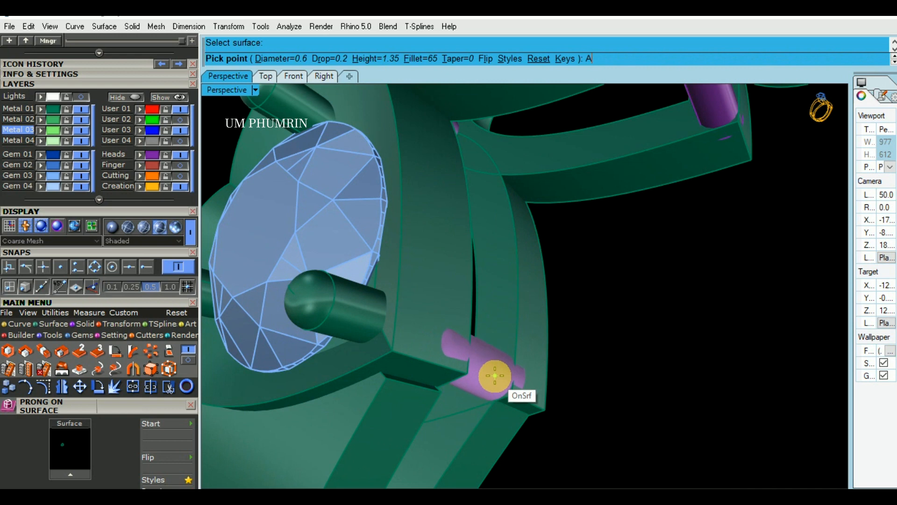
{"action": "key", "text": "Return"}
{"action": "left_click", "coordinate": [492, 374]}
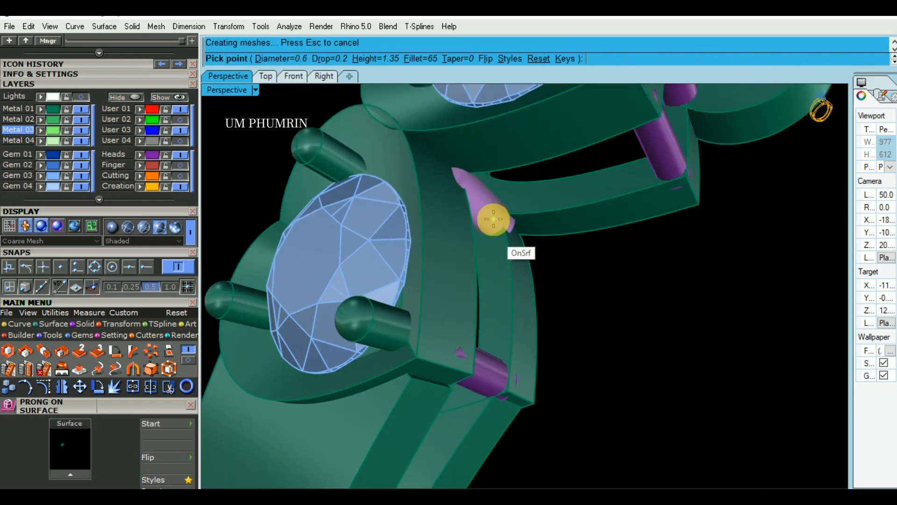
Place a prong of diameter 0.6 and height 1.35 on the tip side where the two heart ornaments meet
{"action": "scroll", "coordinate": [491, 212], "scroll_direction": "up", "scroll_amount": 2}
{"action": "left_click", "coordinate": [486, 204]}
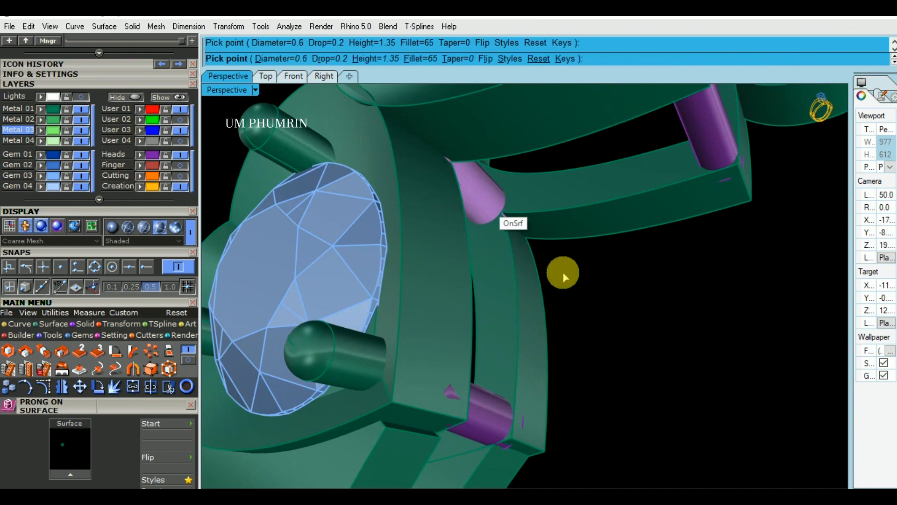
{"action": "right_click", "coordinate": [557, 265]}
{"action": "scroll", "coordinate": [557, 267], "scroll_direction": "down", "scroll_amount": 6}
Place a prong of diameter 0.6 and height 1.35 at the lower heart's notch on the lobe side of the inner strip
{"action": "right_click_drag", "start_coordinate": [568, 327], "coordinate": [626, 266]}
{"action": "right_click", "coordinate": [534, 293]}
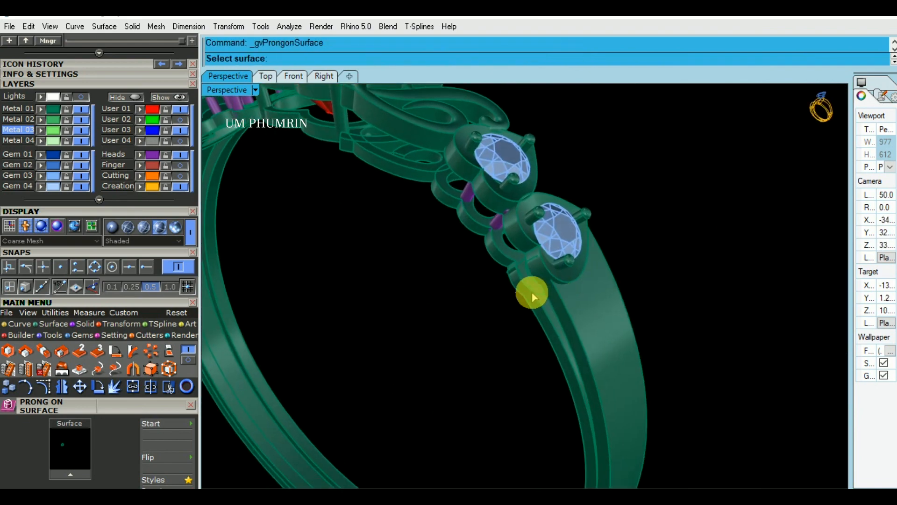
{"action": "scroll", "coordinate": [538, 286], "scroll_direction": "up", "scroll_amount": 4}
{"action": "scroll", "coordinate": [514, 229], "scroll_direction": "up", "scroll_amount": 2}
{"action": "left_click", "coordinate": [514, 227]}
{"action": "scroll", "coordinate": [513, 231], "scroll_direction": "up", "scroll_amount": 4}
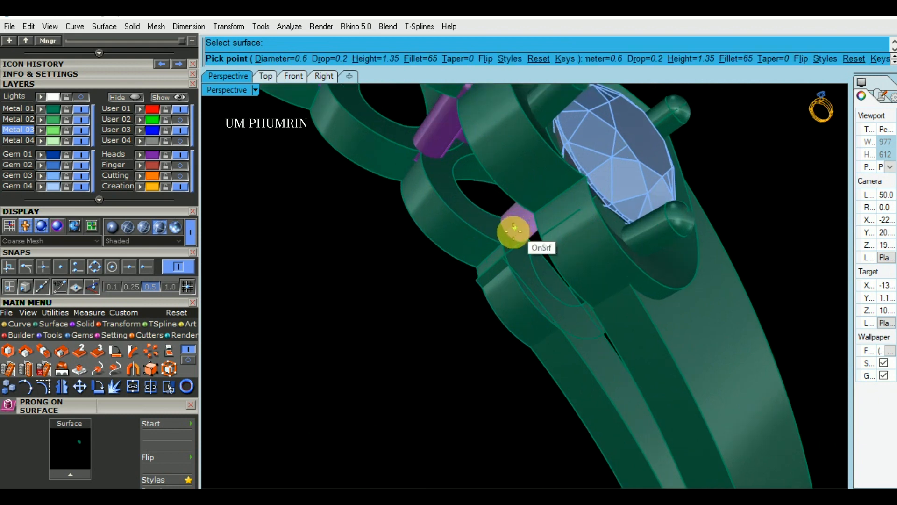
{"action": "left_click", "coordinate": [508, 236]}
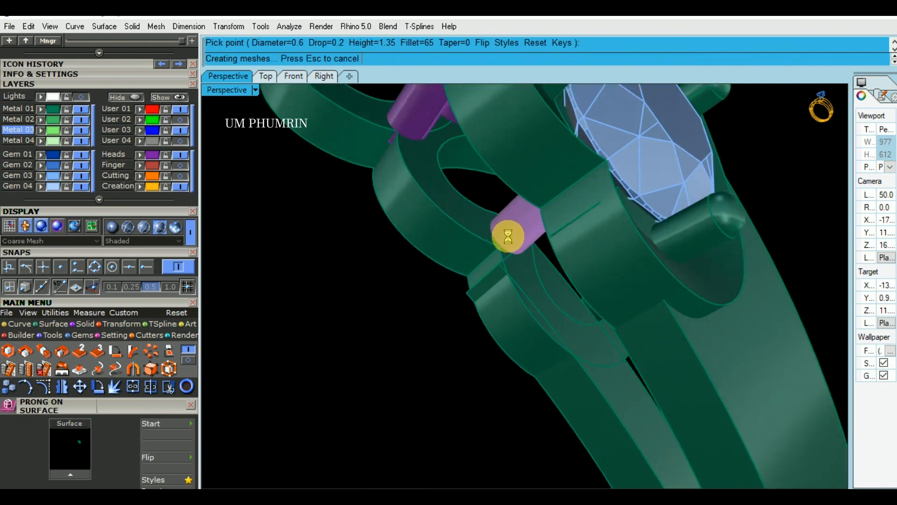
{"action": "right_click", "coordinate": [578, 277]}
Place two prongs of diameter 0.6 and height 1.75, one where swirl and upper heart meet and one under the swirl's outer curve
{"action": "scroll", "coordinate": [597, 340], "scroll_direction": "down", "scroll_amount": 10}
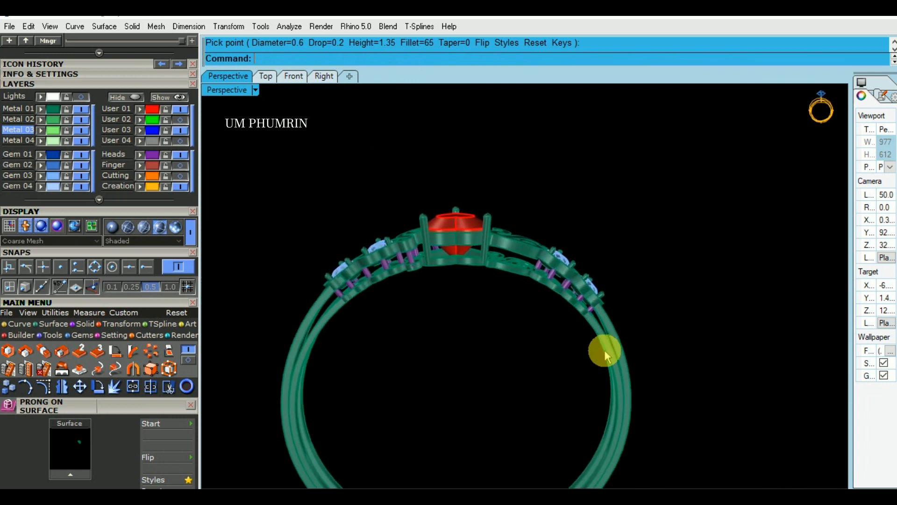
{"action": "right_click_drag", "start_coordinate": [605, 350], "coordinate": [553, 336]}
{"action": "right_click", "coordinate": [526, 279]}
{"action": "scroll", "coordinate": [527, 279], "scroll_direction": "up", "scroll_amount": 10}
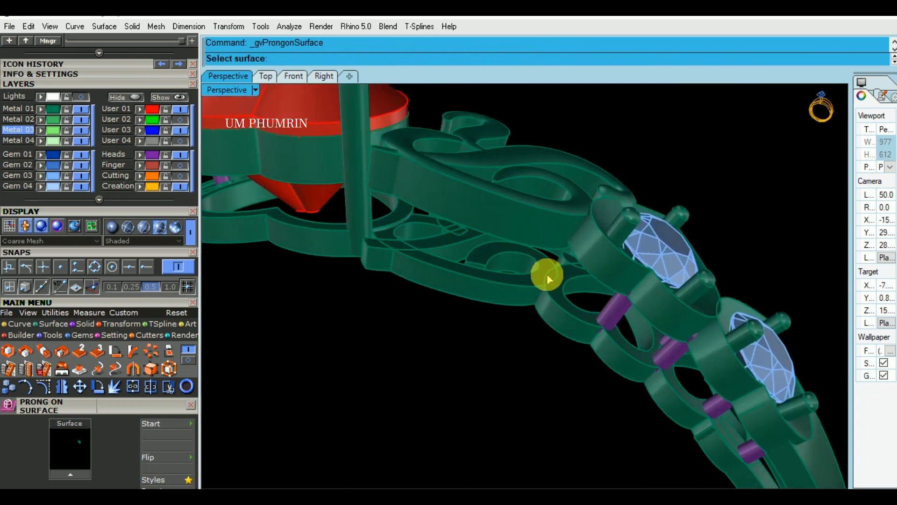
{"action": "scroll", "coordinate": [537, 273], "scroll_direction": "up", "scroll_amount": 3}
{"action": "left_click", "coordinate": [538, 276]}
{"action": "scroll", "coordinate": [542, 276], "scroll_direction": "up", "scroll_amount": 2}
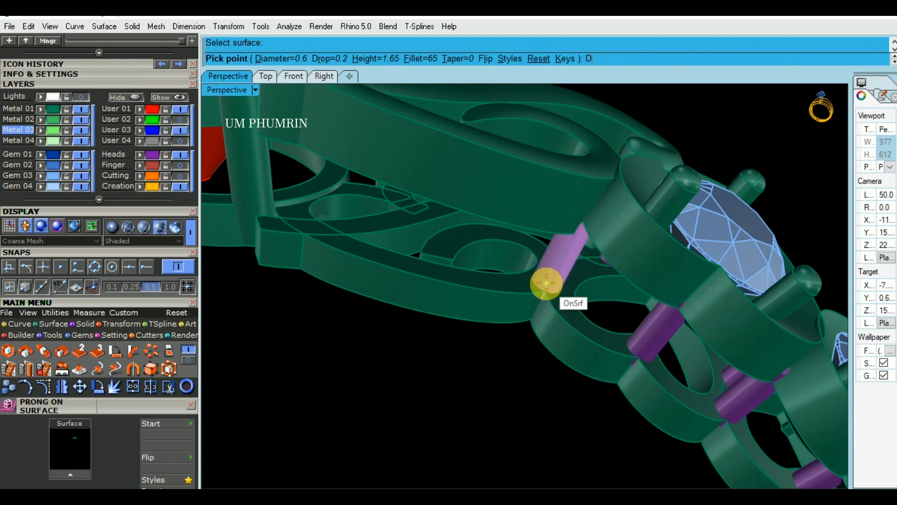
{"action": "scroll", "coordinate": [546, 283], "scroll_direction": "up", "scroll_amount": 2}
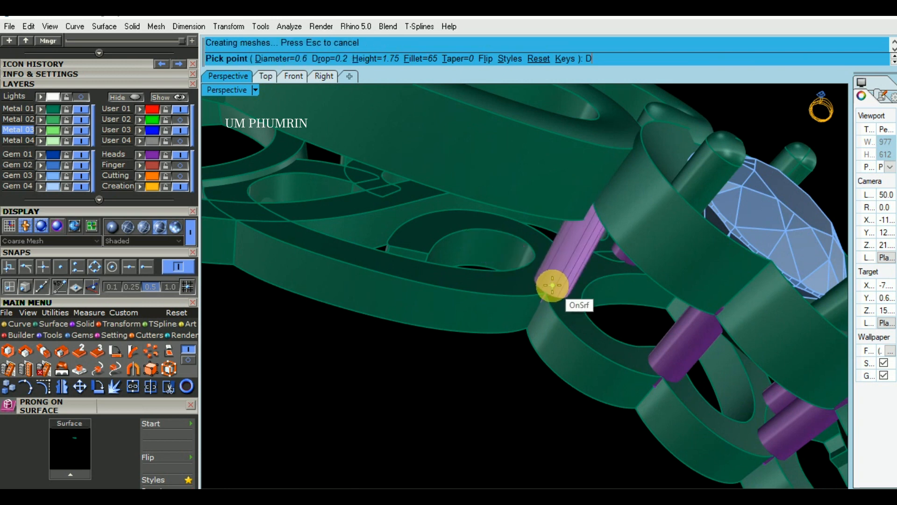
{"action": "scroll", "coordinate": [552, 286], "scroll_direction": "down", "scroll_amount": 2}
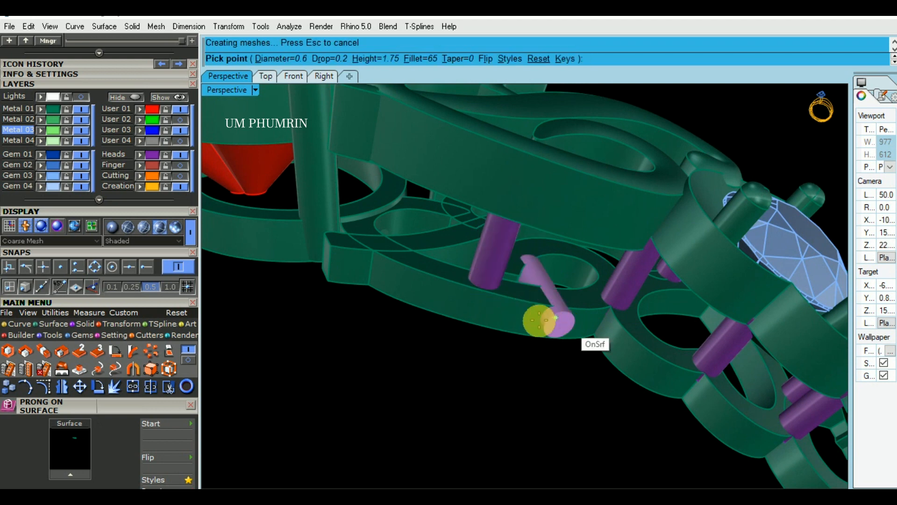
{"action": "scroll", "coordinate": [462, 289], "scroll_direction": "up", "scroll_amount": 2}
Place a prong of diameter 0.6 and height 1.75 at the end of the lower swirl beside the centre stone's prong
{"action": "right_click", "coordinate": [447, 287]}
{"action": "right_click", "coordinate": [447, 287]}
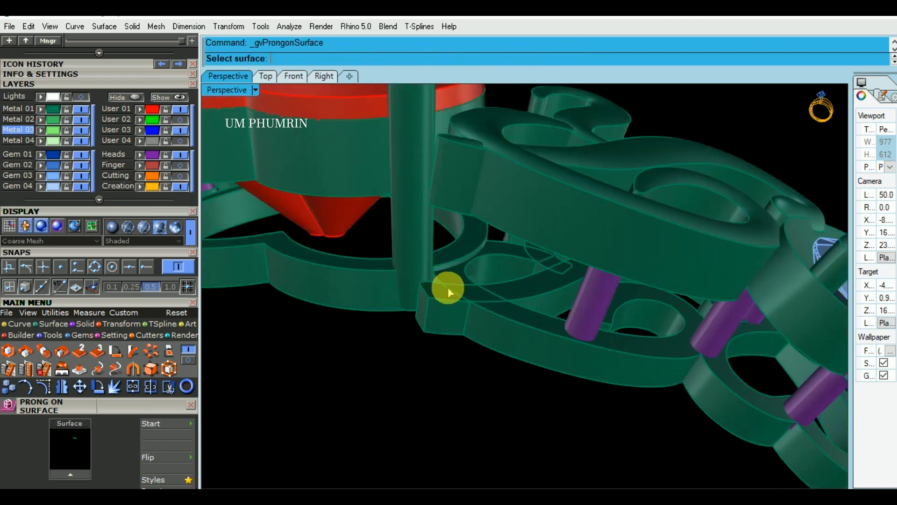
{"action": "scroll", "coordinate": [446, 287], "scroll_direction": "up", "scroll_amount": 3}
{"action": "left_click", "coordinate": [438, 297]}
{"action": "right_click", "coordinate": [438, 296]}
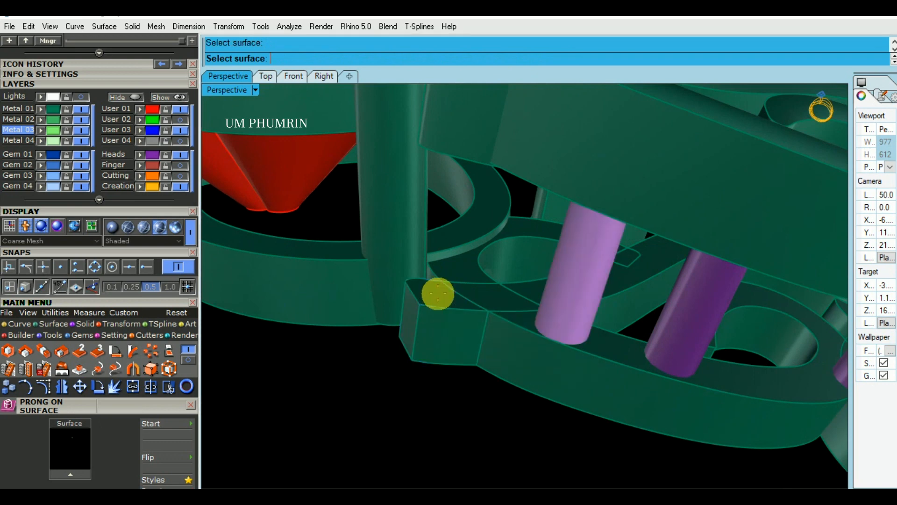
{"action": "scroll", "coordinate": [438, 295], "scroll_direction": "up", "scroll_amount": 2}
{"action": "scroll", "coordinate": [442, 294], "scroll_direction": "down", "scroll_amount": 2}
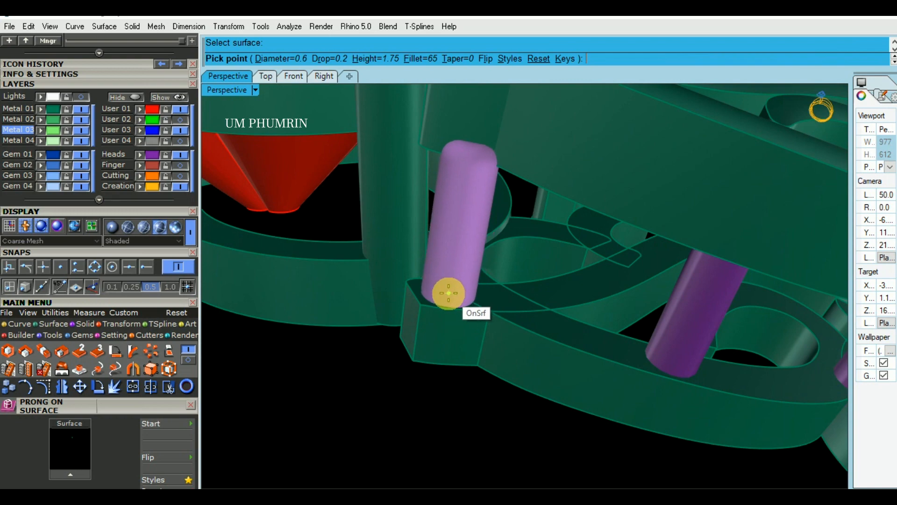
{"action": "left_click", "coordinate": [447, 293]}
{"action": "scroll", "coordinate": [486, 328], "scroll_direction": "down", "scroll_amount": 3}
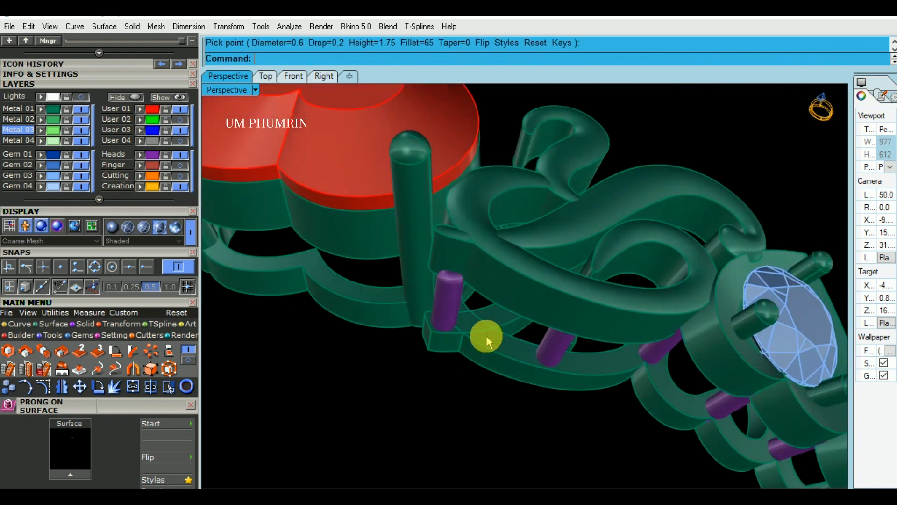
Reposition the prong beside the centre stone with the gumball so it sits between the ends of the upper and lower swirls
{"action": "right_click_drag", "start_coordinate": [480, 340], "coordinate": [477, 360]}
{"action": "left_click", "coordinate": [444, 307]}
{"action": "mouse_move", "coordinate": [459, 330]}
{"action": "right_mouse_down"}
{"action": "mouse_move", "coordinate": [458, 365]}
{"action": "mouse_move", "coordinate": [473, 330]}
{"action": "mouse_move", "coordinate": [468, 320]}
{"action": "right_mouse_up"}
{"action": "scroll", "coordinate": [457, 339], "scroll_direction": "up", "scroll_amount": 5}
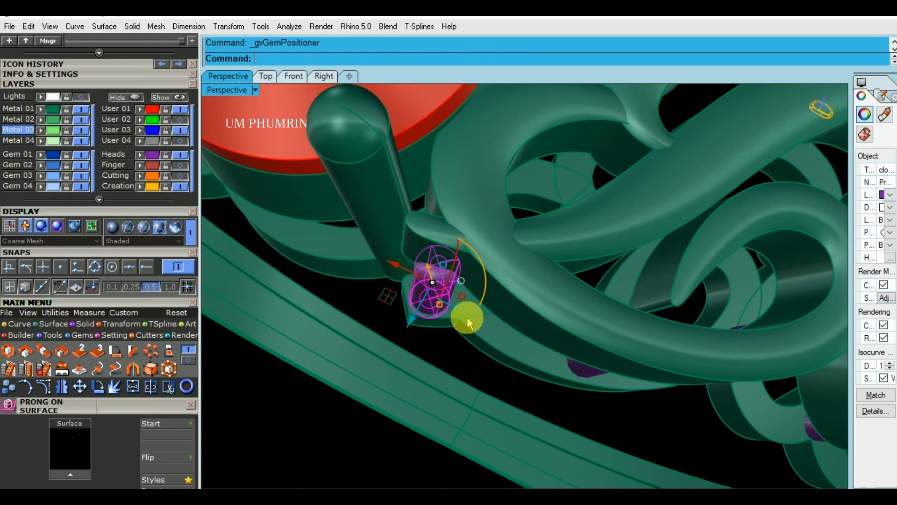
{"action": "right_click_drag", "start_coordinate": [482, 317], "coordinate": [461, 188]}
{"action": "left_click", "coordinate": [565, 190]}
{"action": "left_click_drag", "start_coordinate": [497, 207], "coordinate": [498, 229], "text": "ctrl"}
{"action": "right_click_drag", "start_coordinate": [511, 230], "coordinate": [459, 214]}
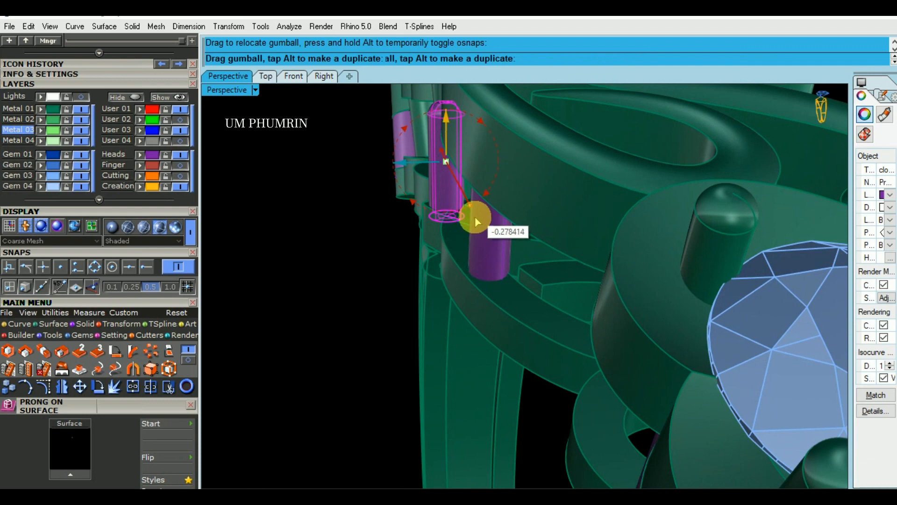
{"action": "left_click_drag", "start_coordinate": [472, 232], "coordinate": [469, 229]}
{"action": "right_click_drag", "start_coordinate": [470, 229], "coordinate": [476, 310]}
{"action": "left_click_drag", "start_coordinate": [480, 294], "coordinate": [442, 332]}
{"action": "right_click_drag", "start_coordinate": [461, 341], "coordinate": [522, 271]}
Show the whole ring in the Working Shade display and save the model file
{"action": "scroll", "coordinate": [490, 305], "scroll_direction": "down", "scroll_amount": 5}
{"action": "left_click", "coordinate": [500, 384]}
{"action": "scroll", "coordinate": [551, 290], "scroll_direction": "up", "scroll_amount": 4}
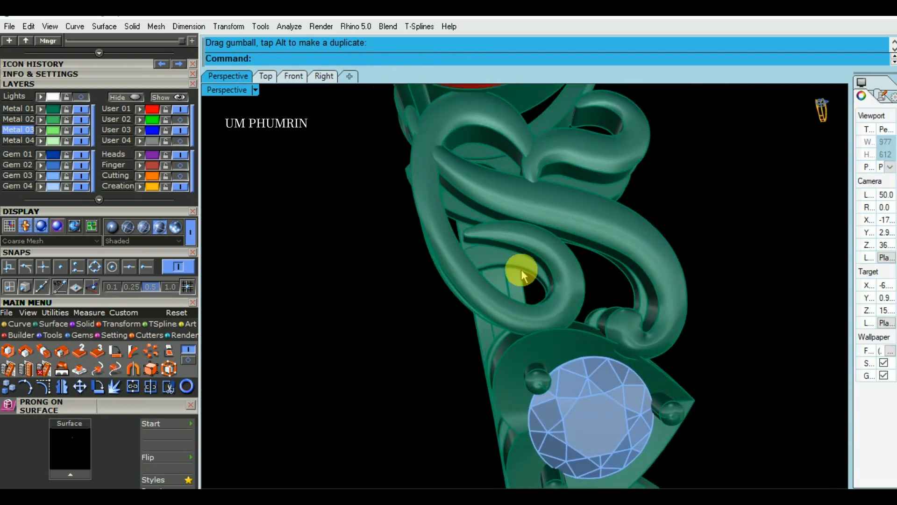
{"action": "scroll", "coordinate": [519, 278], "scroll_direction": "up", "scroll_amount": 3}
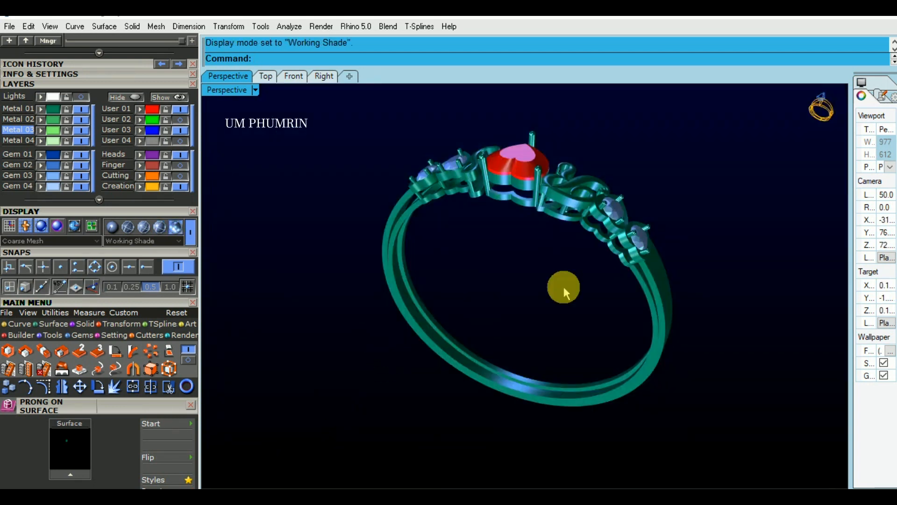
{"action": "mouse_move", "coordinate": [564, 288]}
{"action": "right_mouse_down"}
{"action": "mouse_move", "coordinate": [403, 264]}
{"action": "mouse_move", "coordinate": [291, 267]}
{"action": "right_mouse_up"}
{"action": "right_click_drag", "start_coordinate": [653, 278], "coordinate": [685, 385]}
{"action": "key", "text": "ctrl+s"}
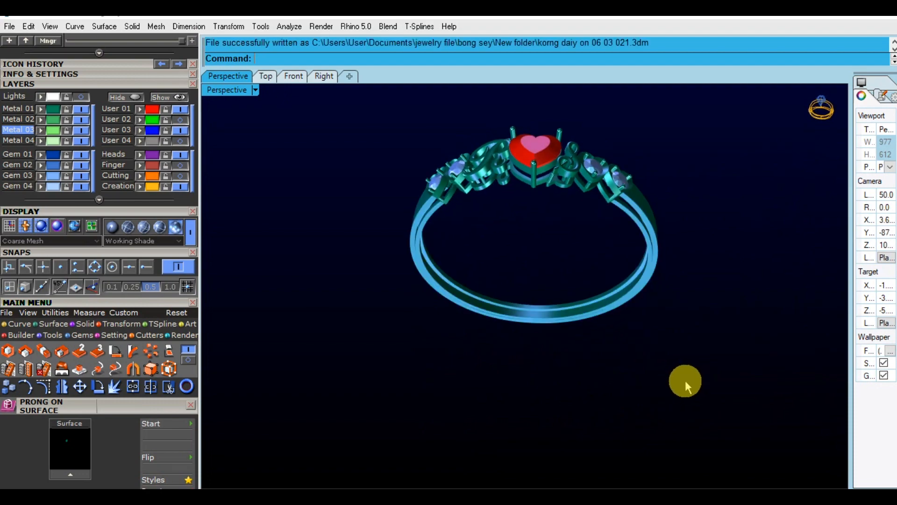